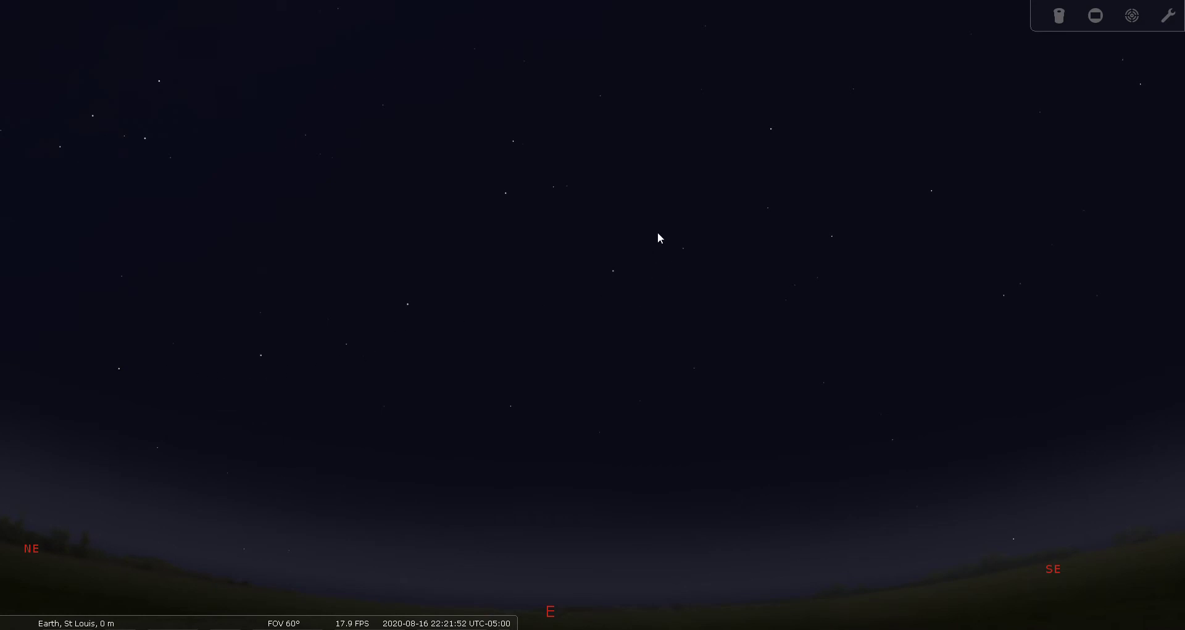
# Examine the overhead sky around Vega with the azimuthal grid shown to locate the zenith, and hide the grid again.
pyautogui.moveTo(658, 233); pyautogui.dragTo(639, 349)
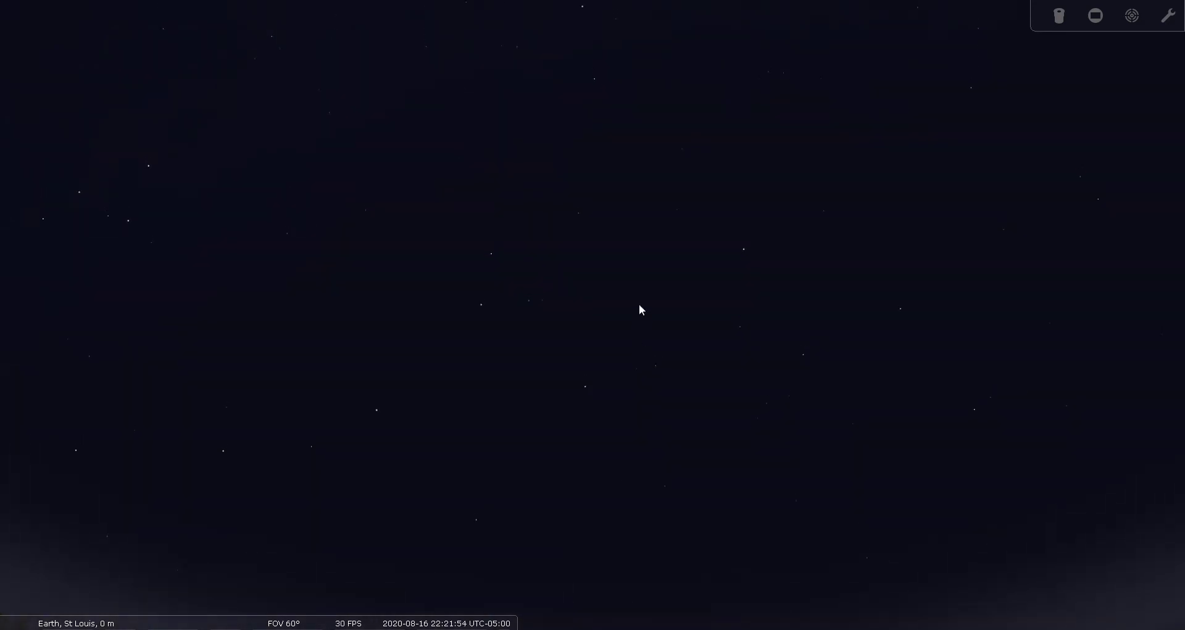
pyautogui.moveTo(634, 214); pyautogui.dragTo(631, 238)
pyautogui.moveTo(628, 283); pyautogui.dragTo(616, 356)
pyautogui.moveTo(652, 202); pyautogui.dragTo(645, 359)
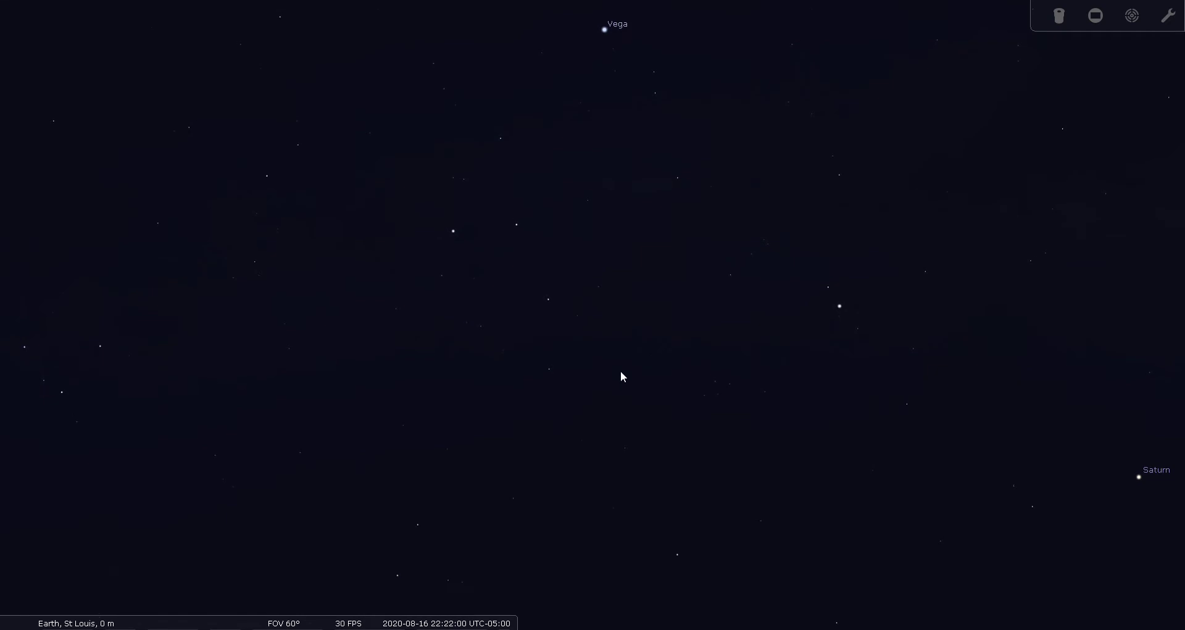
pyautogui.click(130, 616)
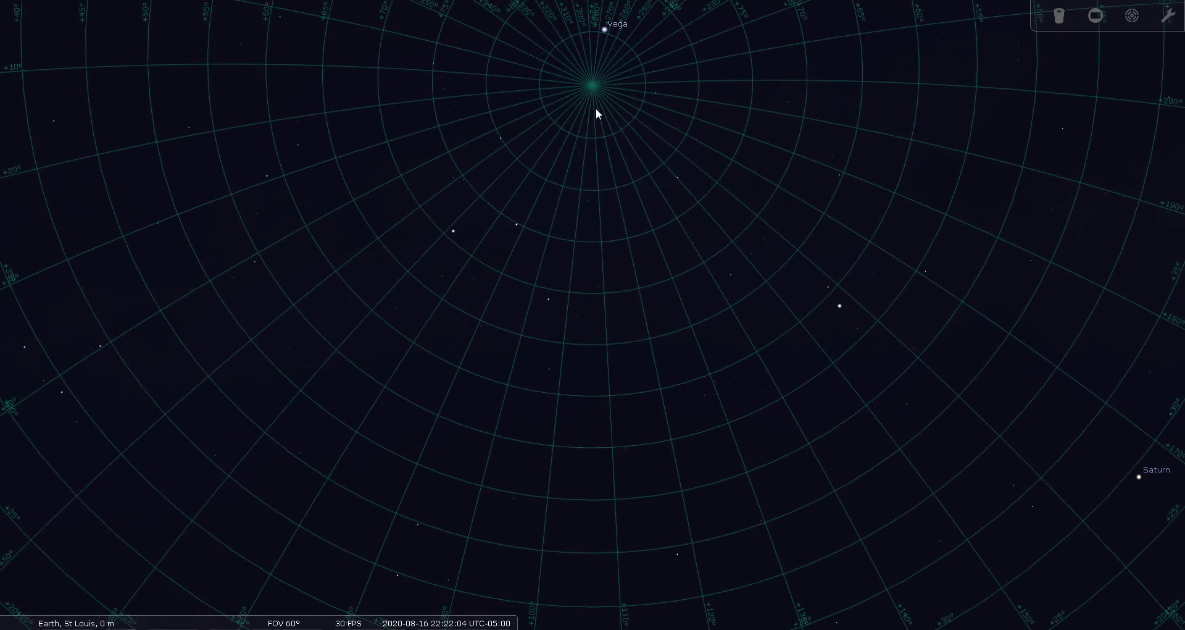
pyautogui.moveTo(154, 624)
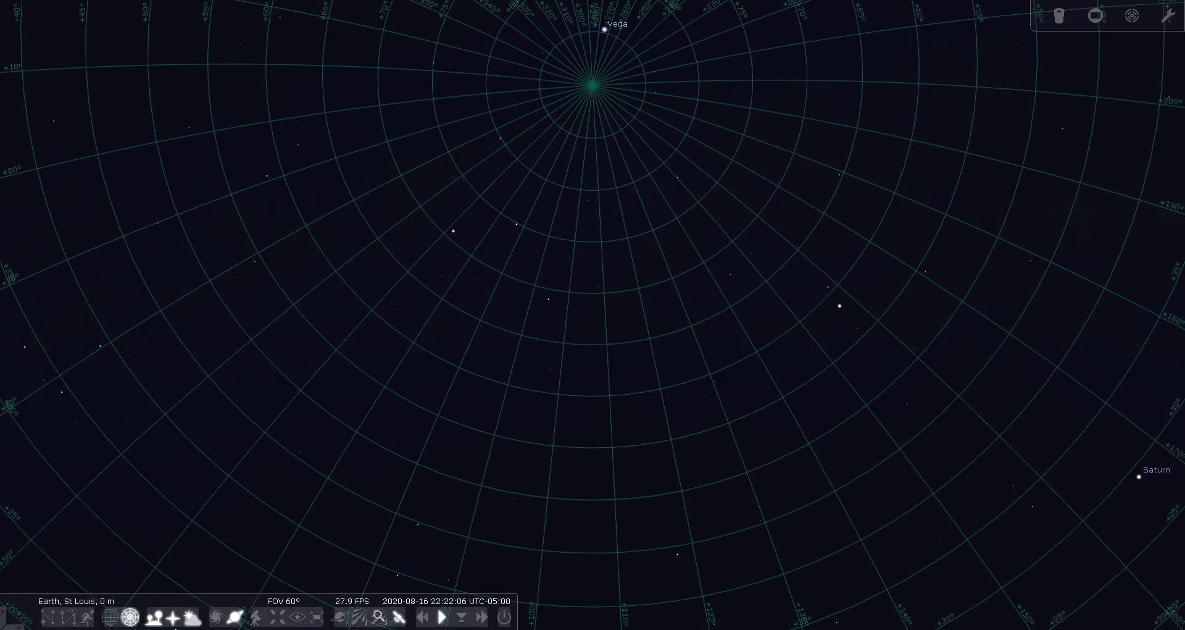
pyautogui.click(131, 617)
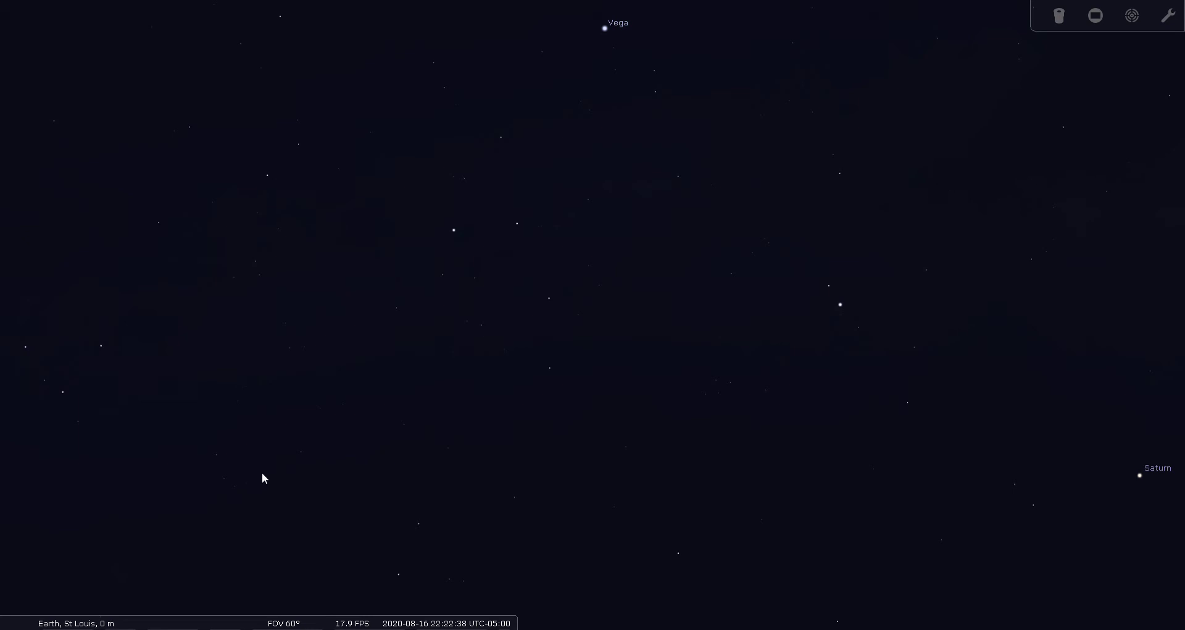
# Examine the constellation lines and labels around Cygnus, Lyra and Aquila, and turn both off again.
pyautogui.press('v')
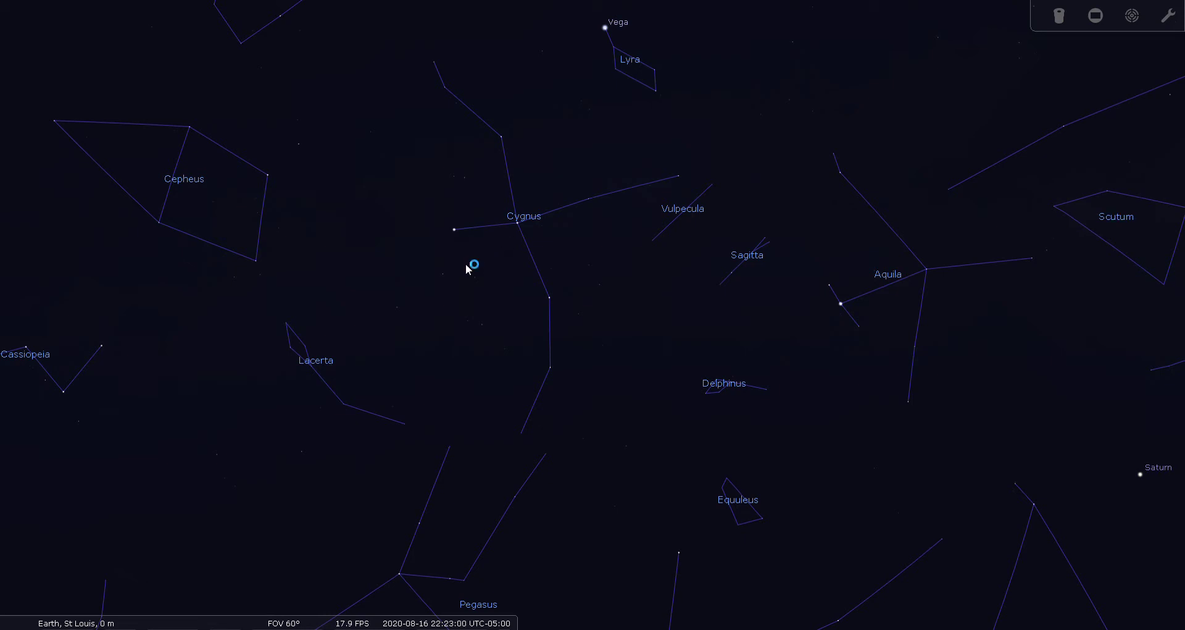
pyautogui.press('c')
pyautogui.press('v')
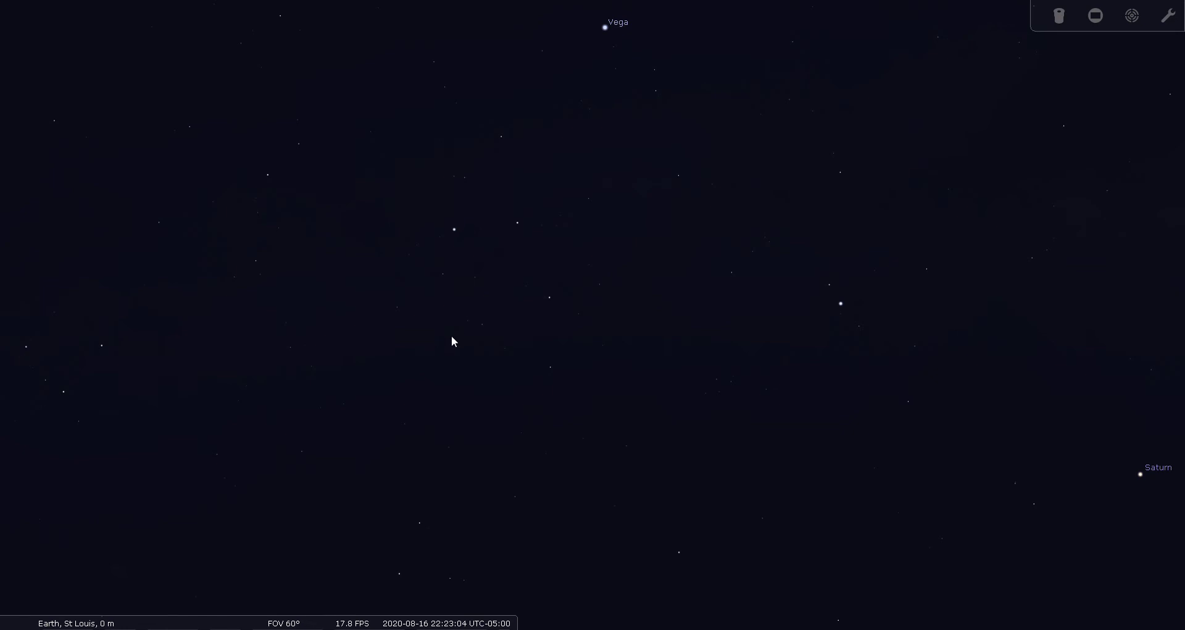
# Examine the constellation art and labels around Cygnus, and hide both overlays again.
pyautogui.moveTo(454, 335)
pyautogui.mouseDown()
pyautogui.moveTo(447, 309)
pyautogui.moveTo(465, 296)
pyautogui.mouseUp()
pyautogui.moveTo(154, 617)
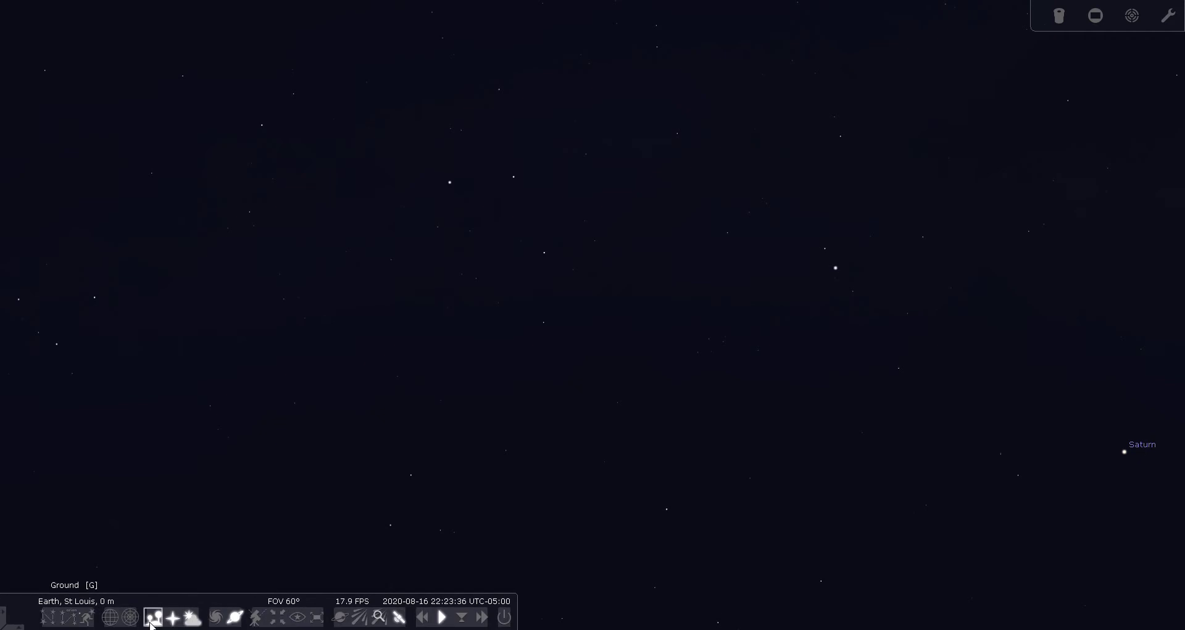
pyautogui.click(68, 616)
pyautogui.click(89, 616)
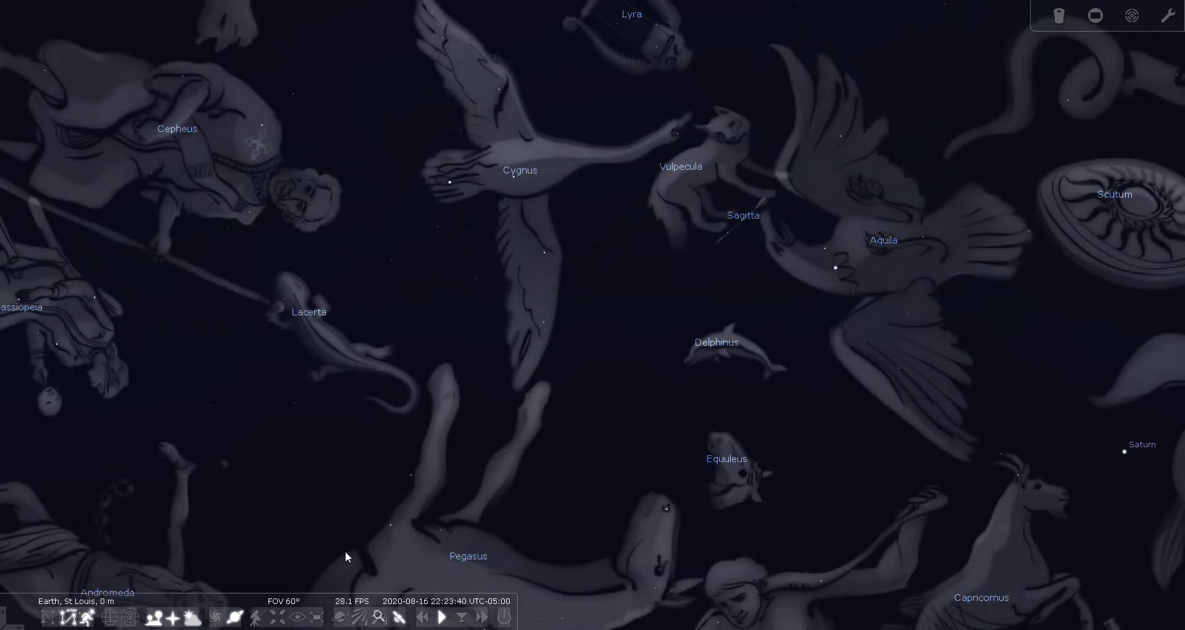
pyautogui.moveTo(636, 349); pyautogui.dragTo(630, 396)
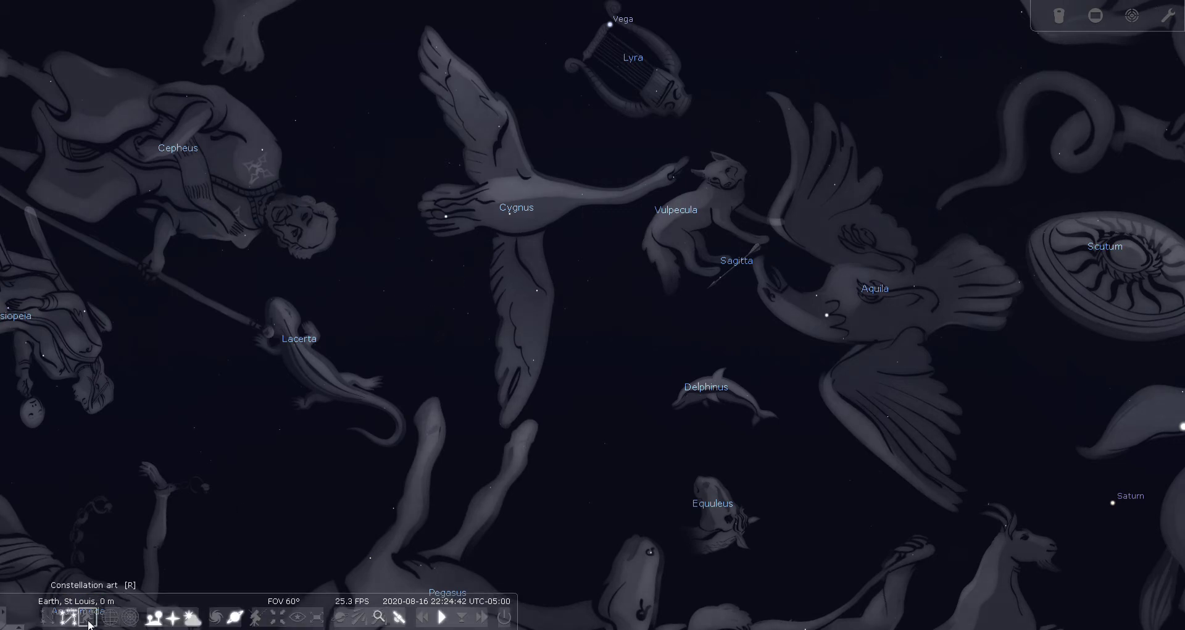
pyautogui.click(88, 623)
pyautogui.click(68, 617)
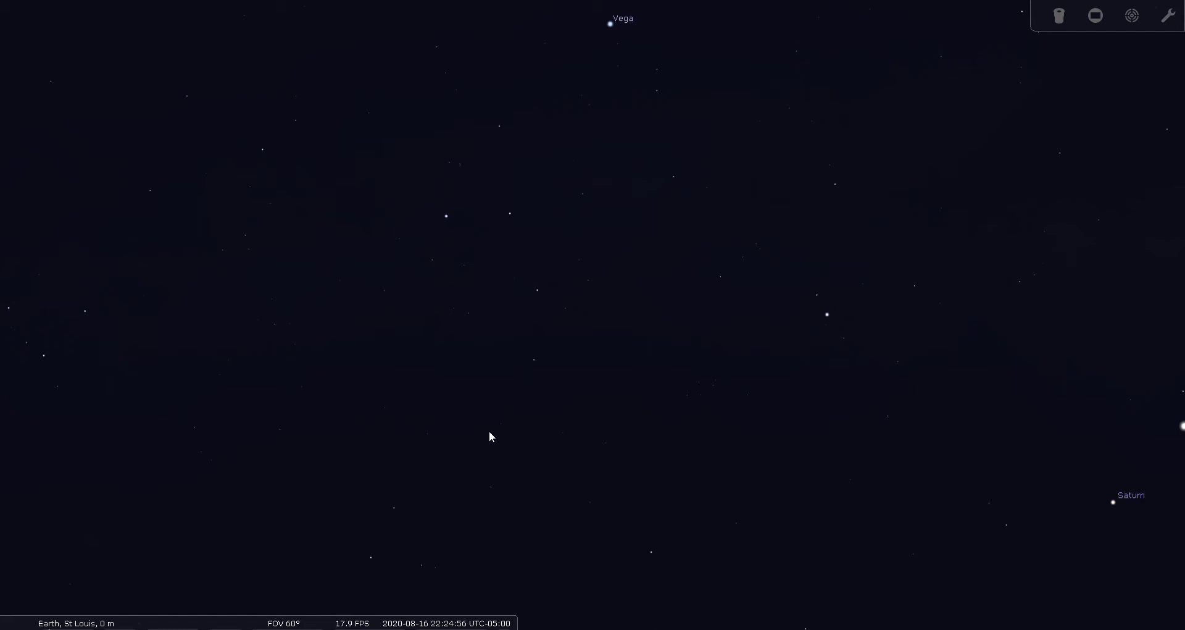
# Select the star Albireo in Cygnus, turn on the Telrad sight and centre the star in its circles.
pyautogui.moveTo(616, 375); pyautogui.dragTo(618, 397)
pyautogui.moveTo(677, 249); pyautogui.dragTo(613, 354)
pyautogui.click(612, 328)
pyautogui.click(1132, 15)
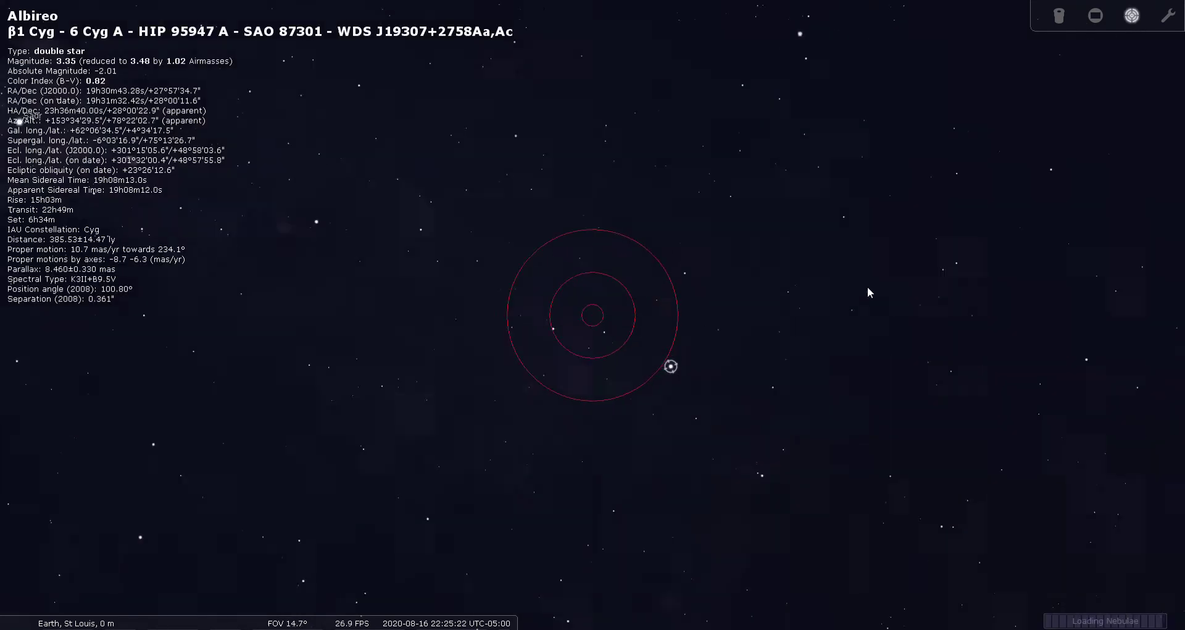
pyautogui.moveTo(628, 420); pyautogui.dragTo(491, 308)
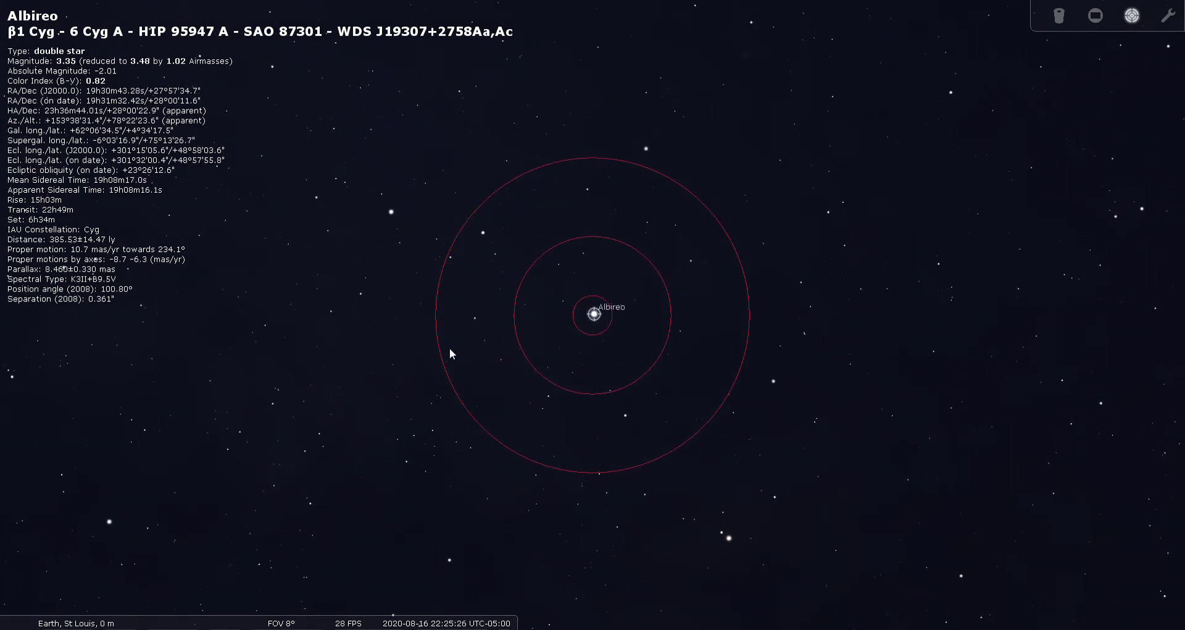
pyautogui.scroll(1, 443, 355)
pyautogui.scroll(1, 431, 371)
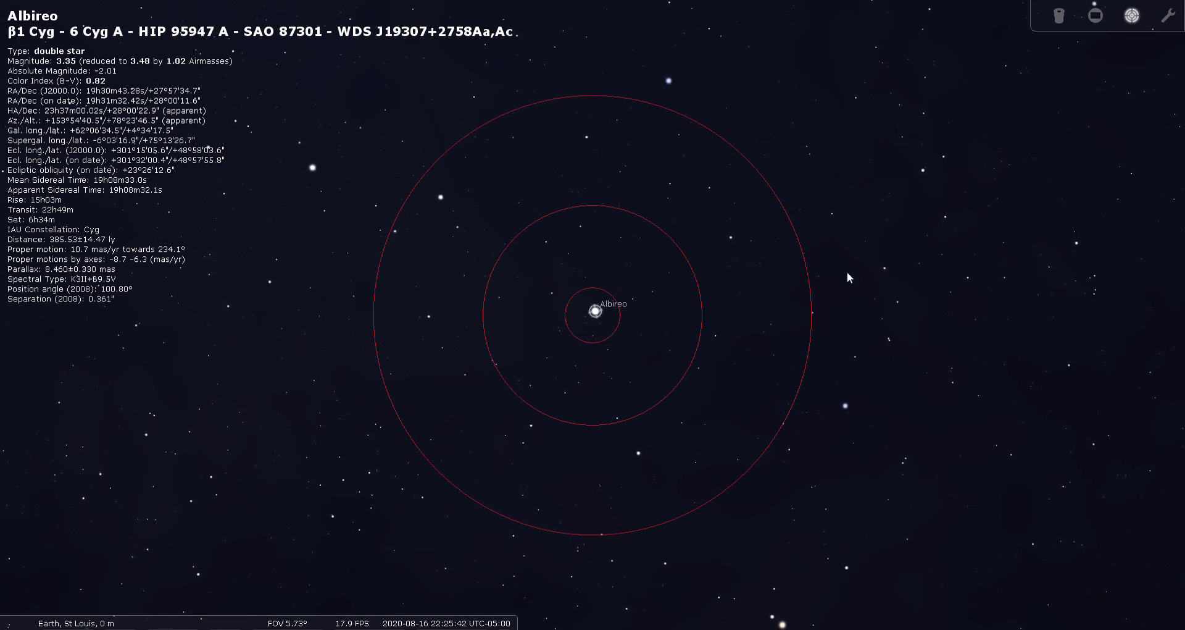
# View Albireo through the Celestron C8 f/10 with the 24mm Panoptic and 13mm Nagler Type 6 eyepieces, and close the ocular view.
pyautogui.click(1060, 15)
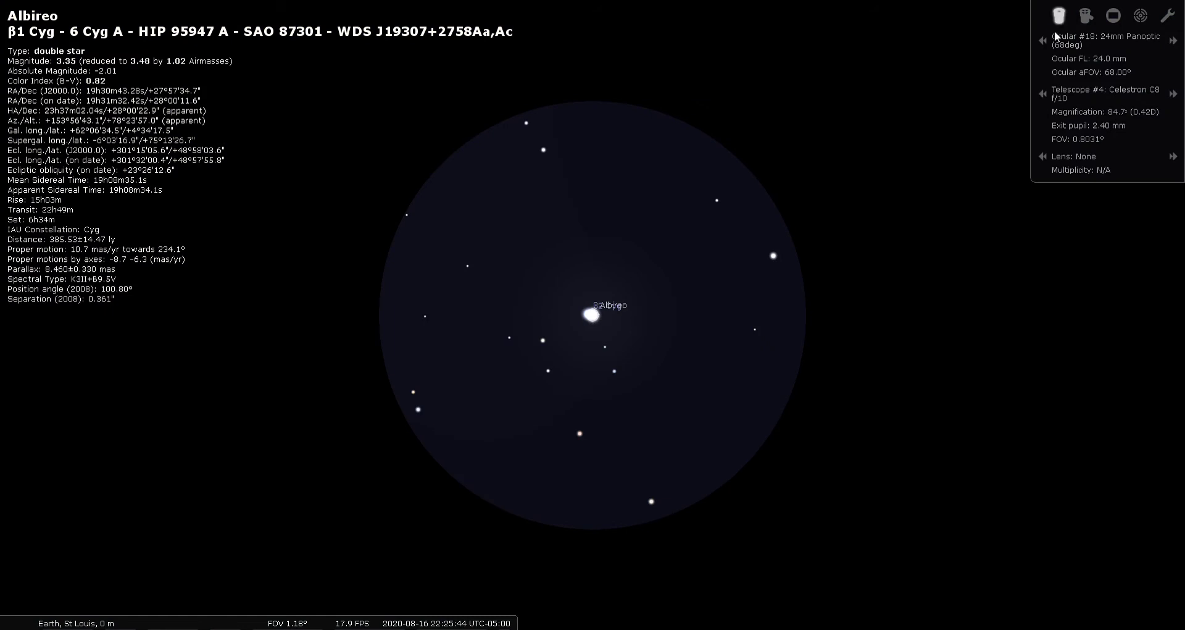
pyautogui.click(1043, 40)
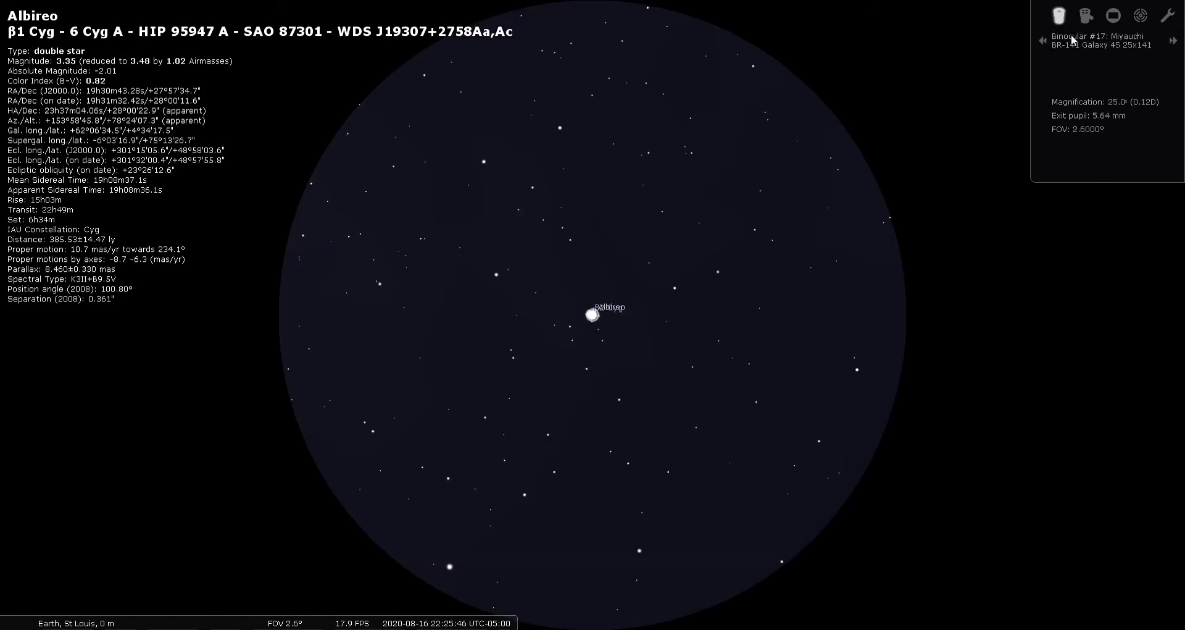
pyautogui.click(1173, 40)
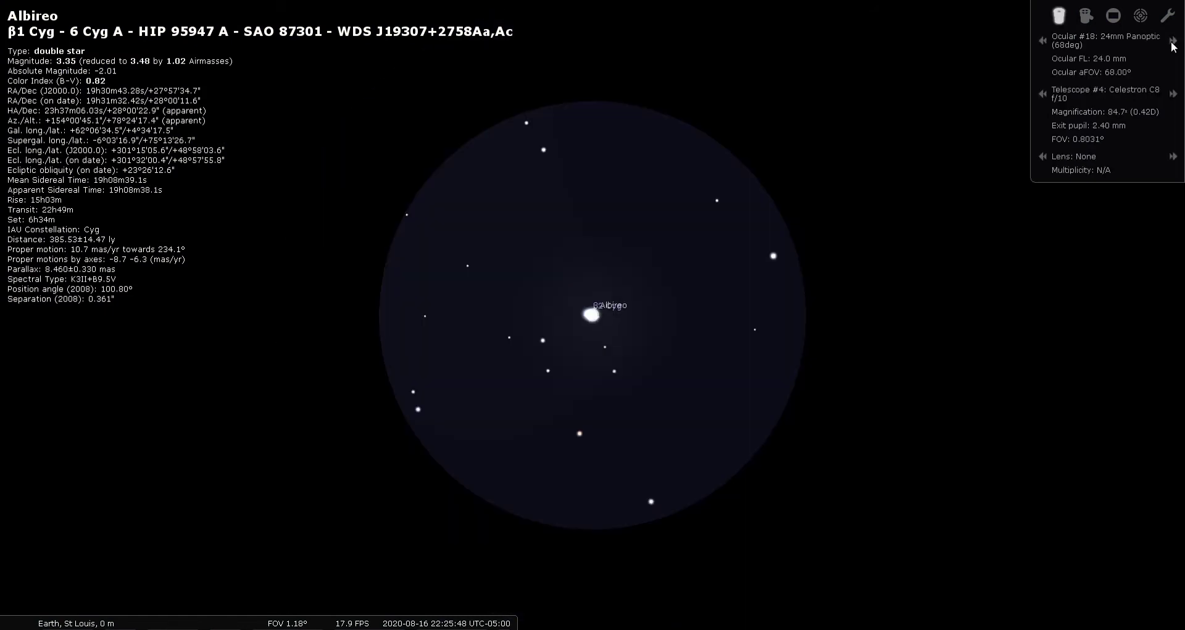
pyautogui.click(1173, 38)
pyautogui.click(1175, 40)
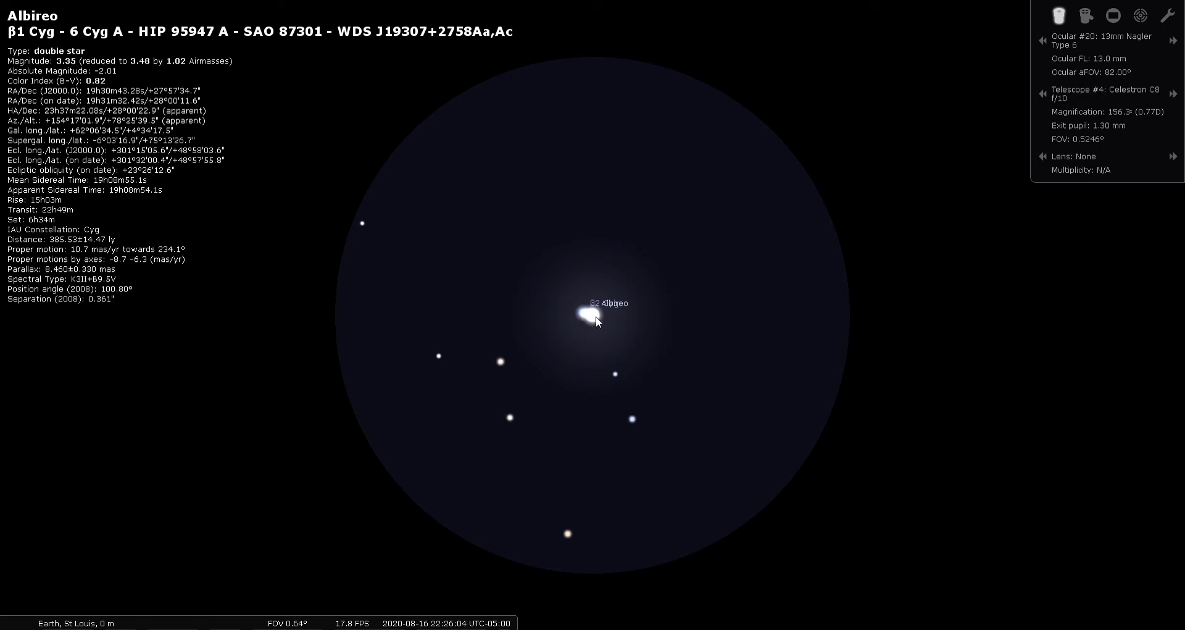
pyautogui.click(1061, 15)
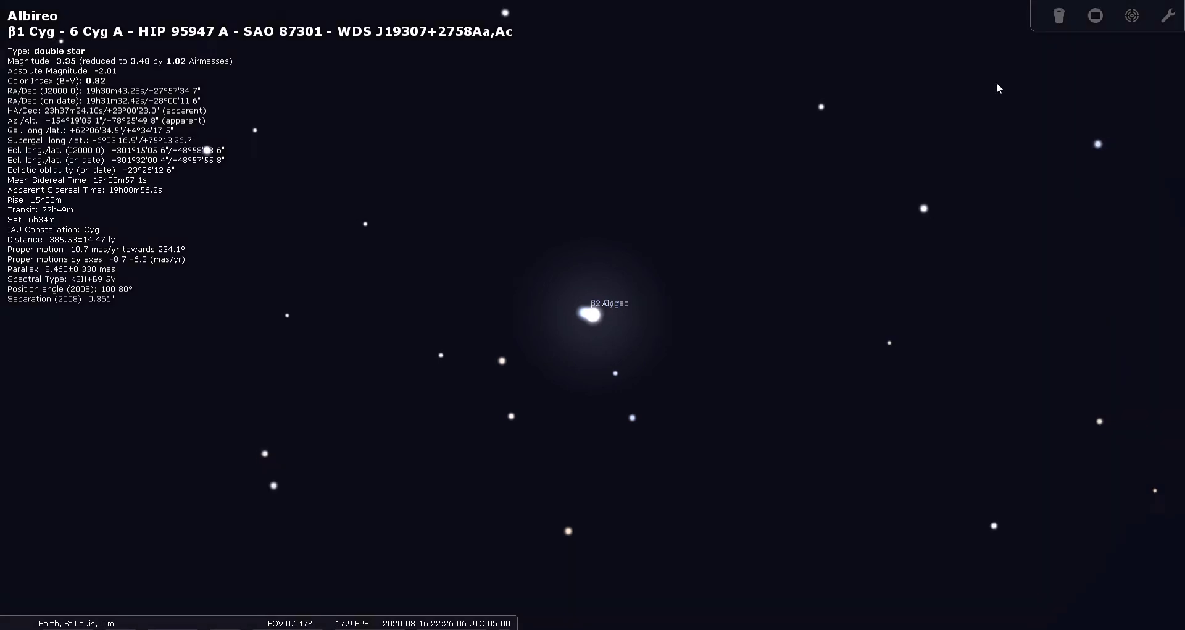
# Zoom in on Albireo to examine its separation from the companion star β2 Cyg.
pyautogui.scroll(2, 598, 328)
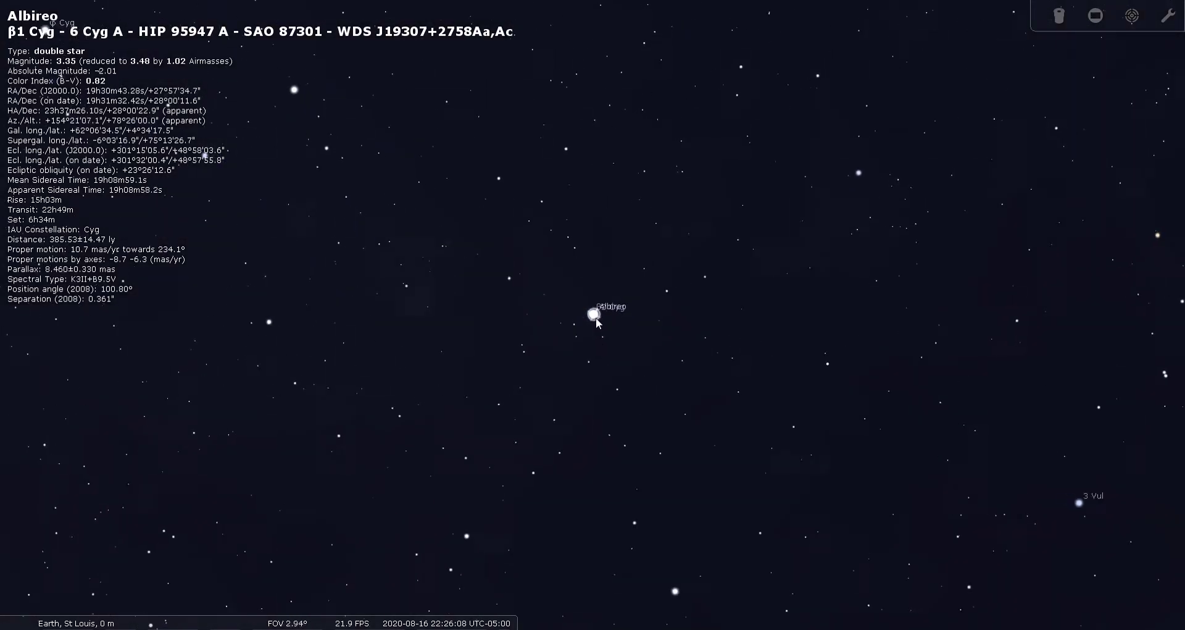
pyautogui.scroll(4, 596, 326)
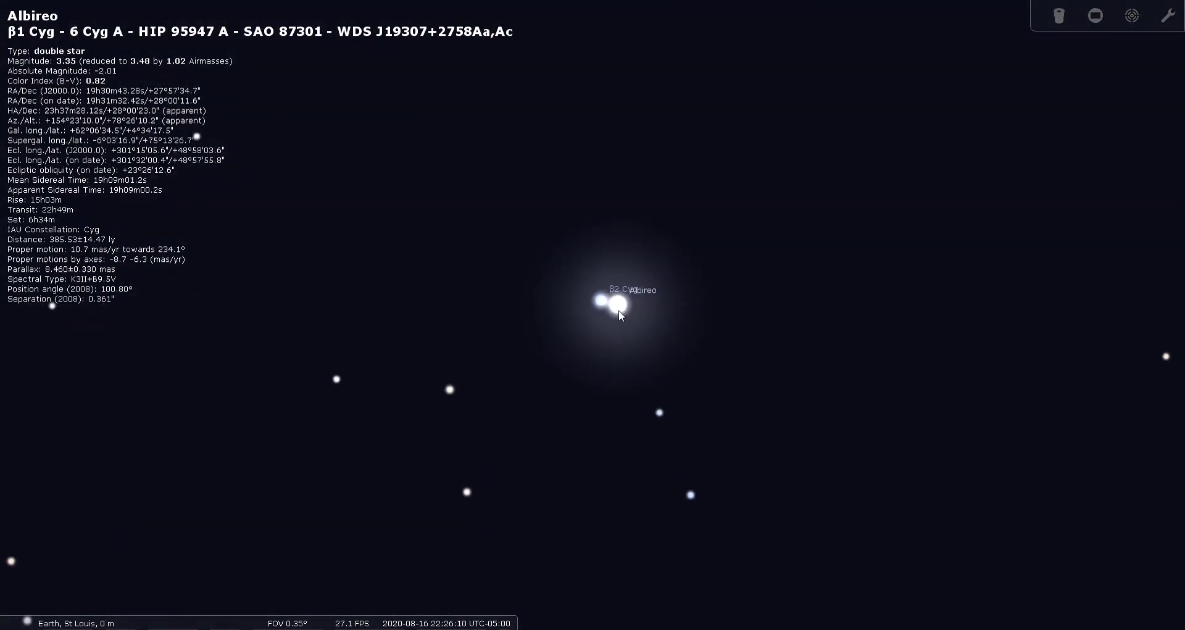
pyautogui.scroll(3, 611, 350)
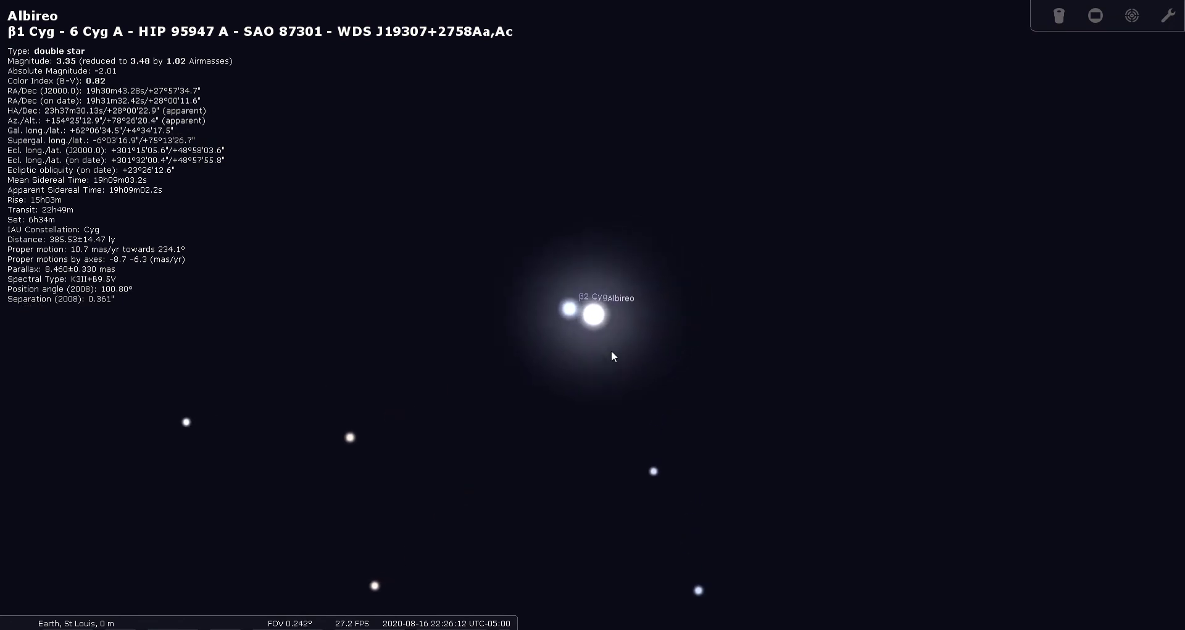
pyautogui.scroll(3, 612, 356)
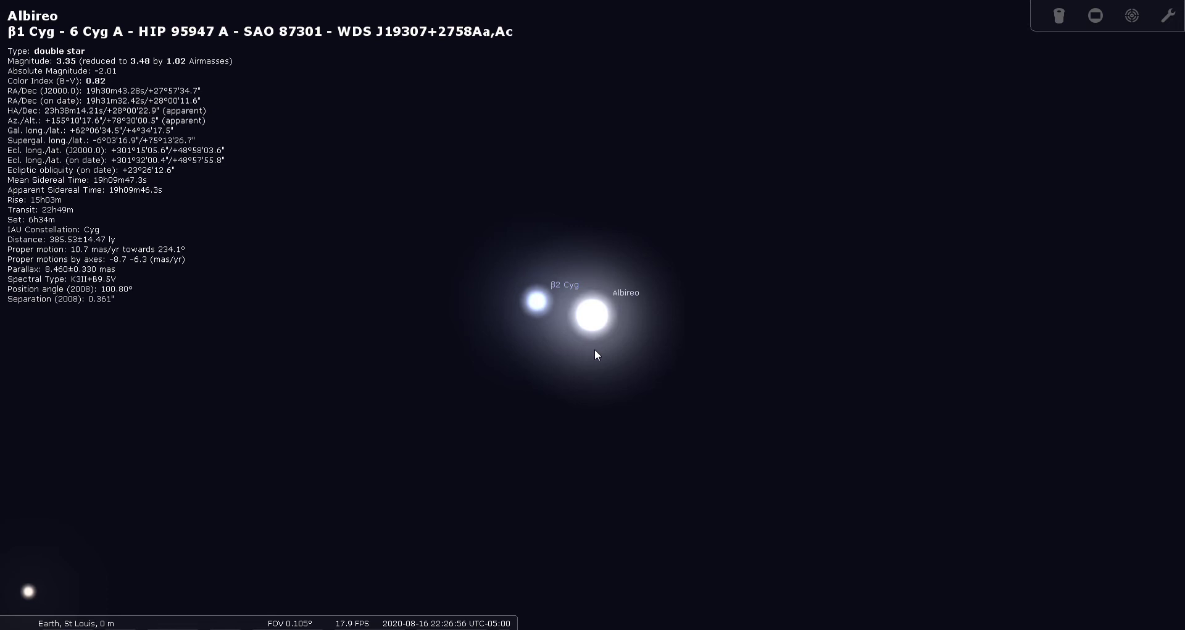
# Check Albireo's position with the Telrad sight at a 60° field of view, deselect the star and hide the sight.
pyautogui.click(1132, 16)
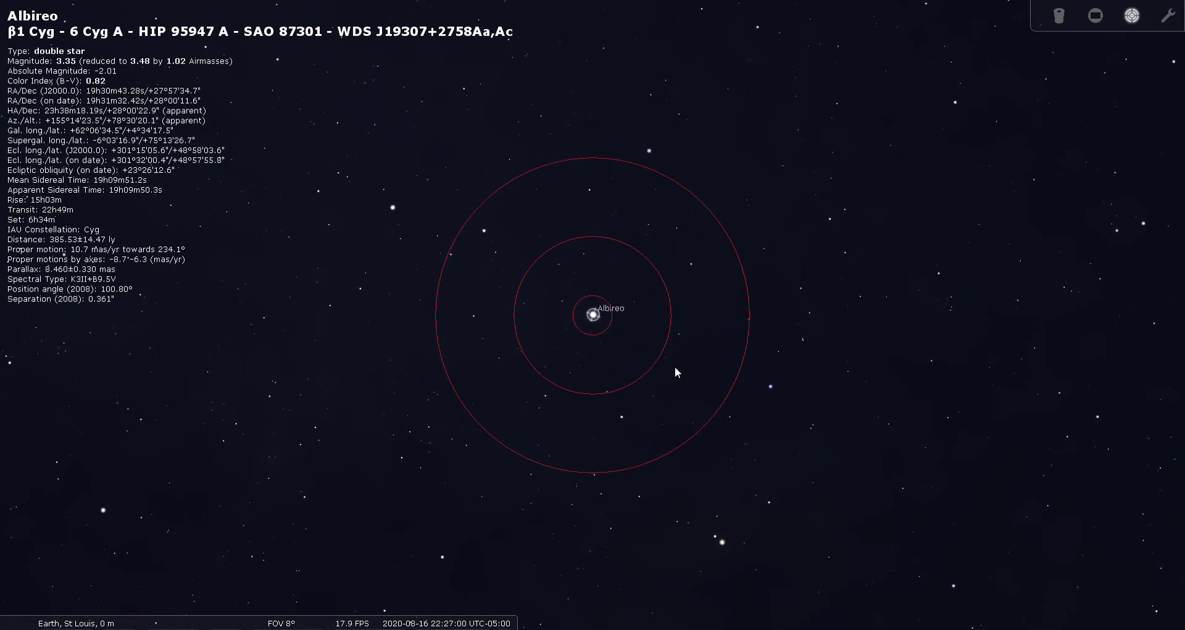
pyautogui.scroll(-5, 676, 371)
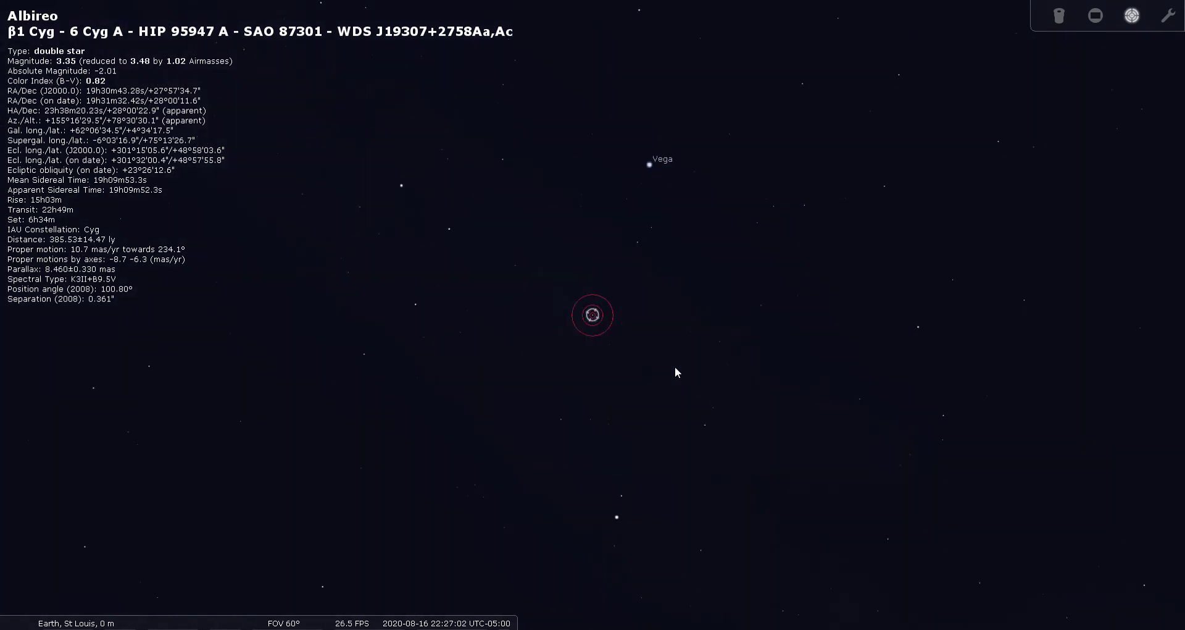
pyautogui.rightClick(568, 358)
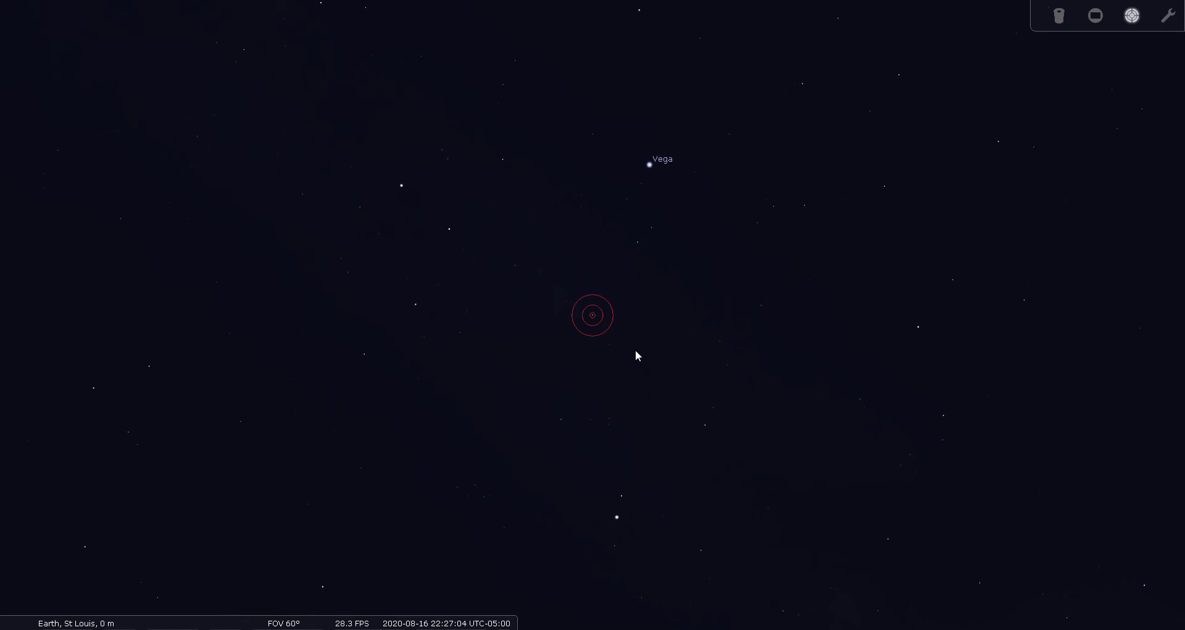
pyautogui.click(1132, 15)
pyautogui.moveTo(518, 361); pyautogui.dragTo(670, 218)
# Lower the light pollution level in the sky viewing options and close the options window.
pyautogui.moveTo(11, 449)
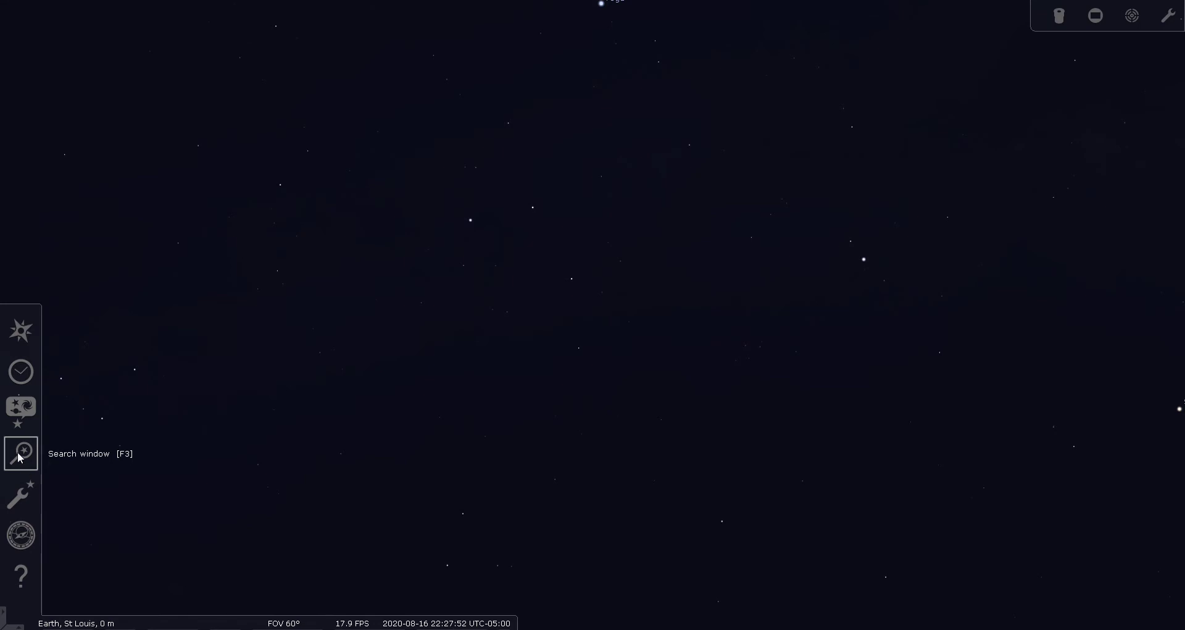
pyautogui.click(20, 411)
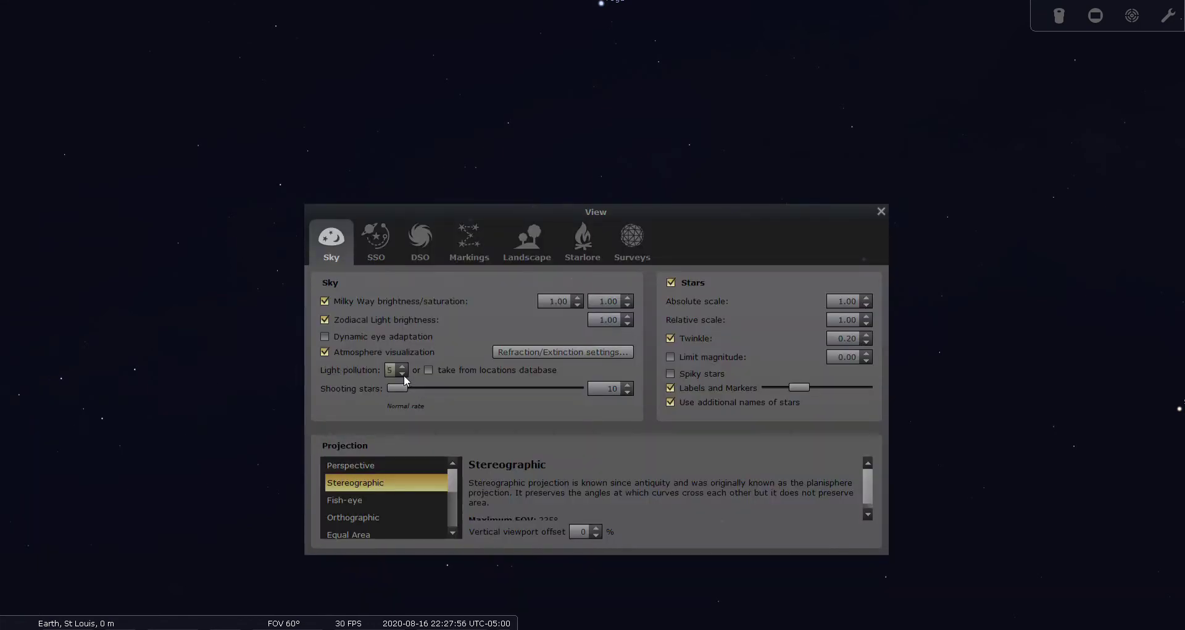
pyautogui.click(403, 373)
pyautogui.click(880, 211)
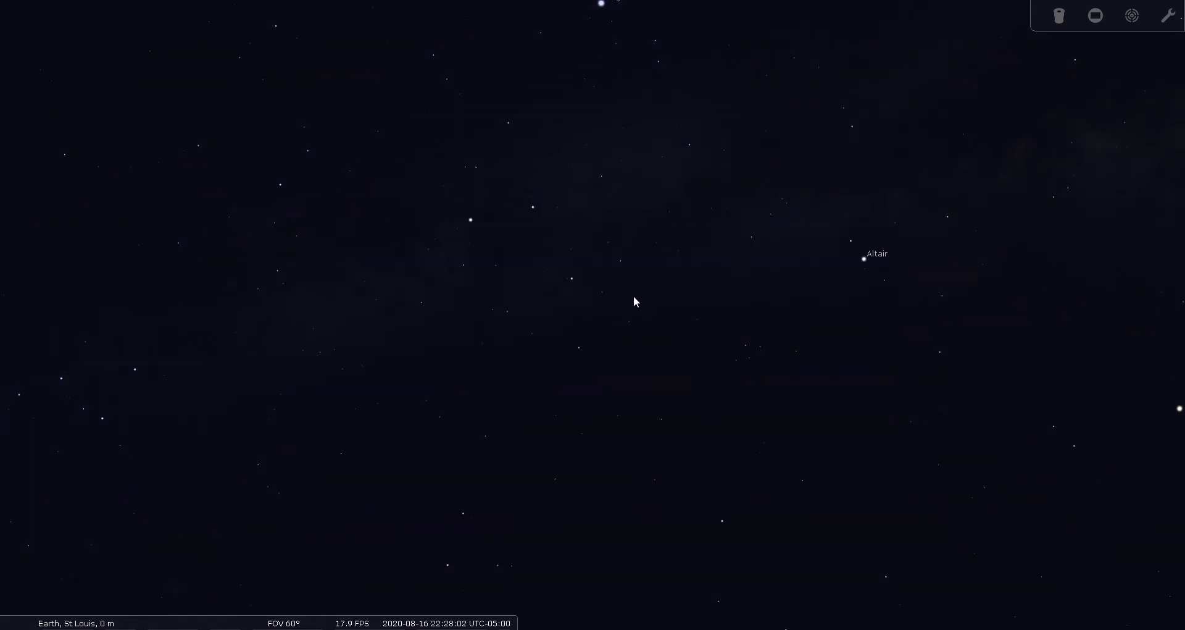
pyautogui.moveTo(634, 296); pyautogui.dragTo(626, 323)
pyautogui.moveTo(611, 265); pyautogui.dragTo(602, 283)
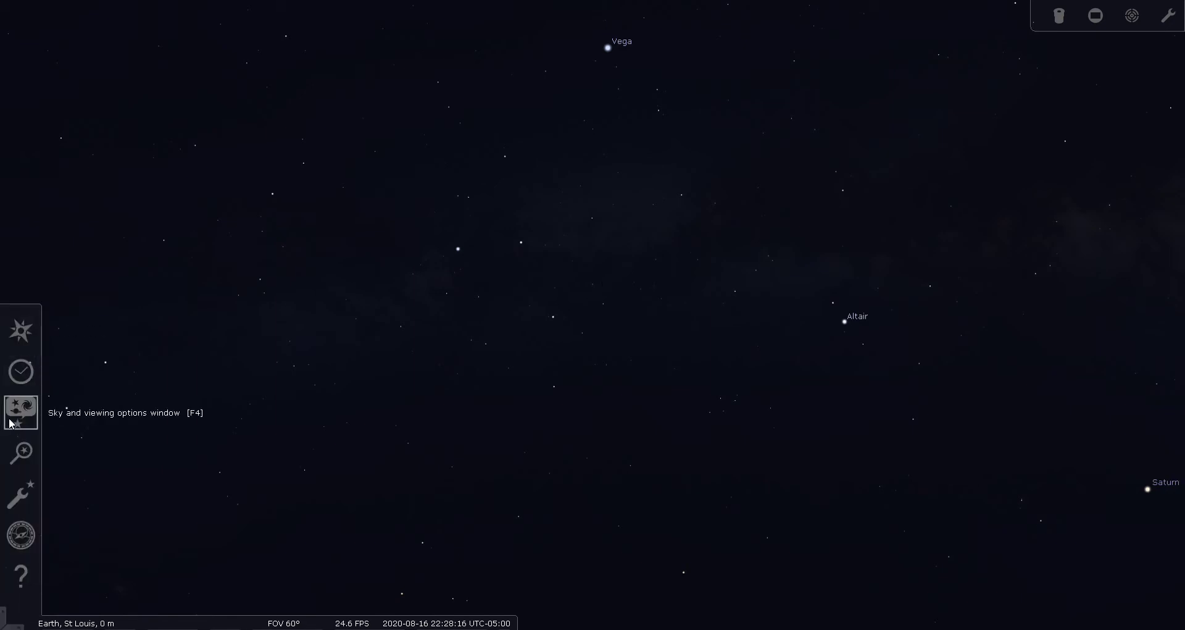
pyautogui.click(21, 412)
pyautogui.click(882, 211)
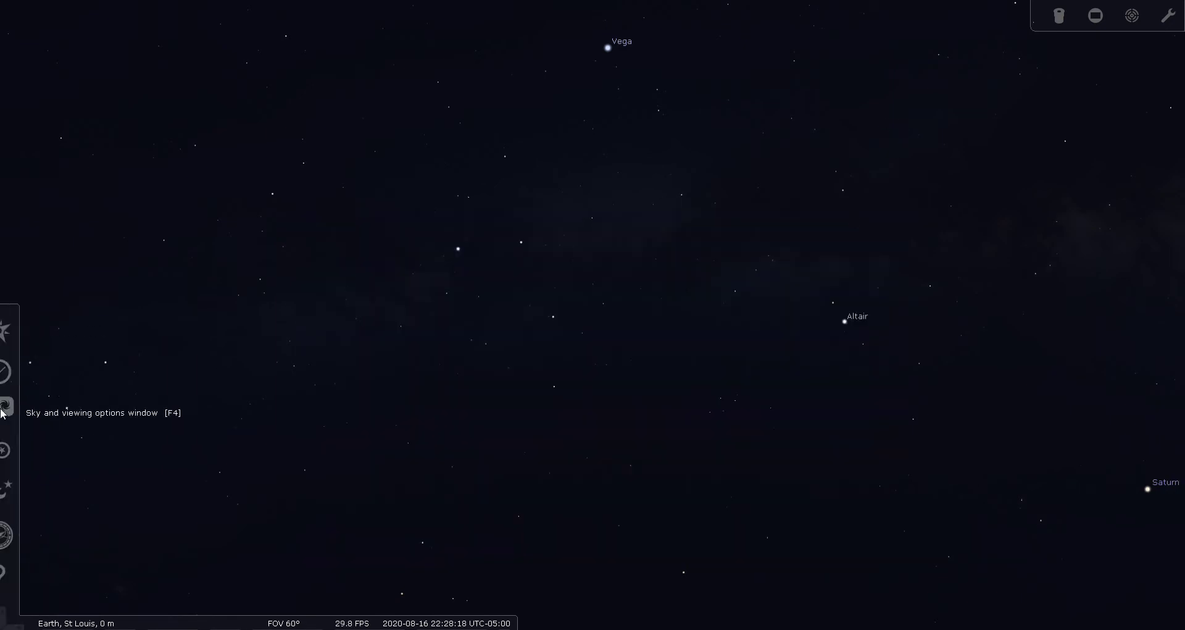
# Search for the star 61 Cyg, go to 61 Cyg A and show the Telrad sight around it.
pyautogui.click(18, 451)
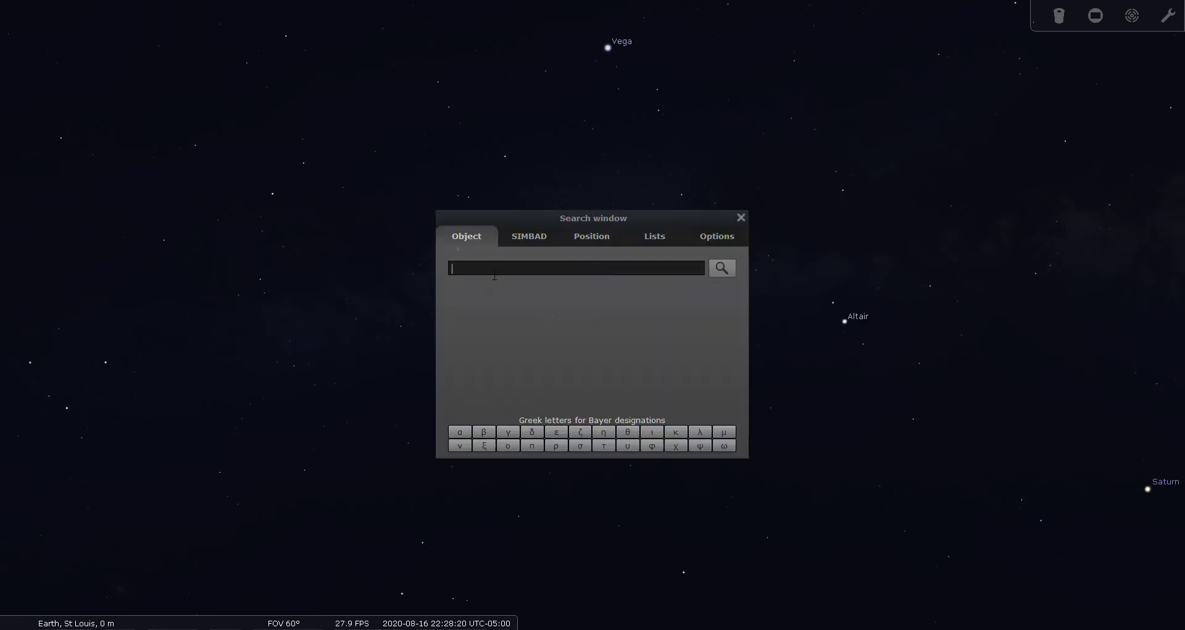
pyautogui.write('61 cyg')
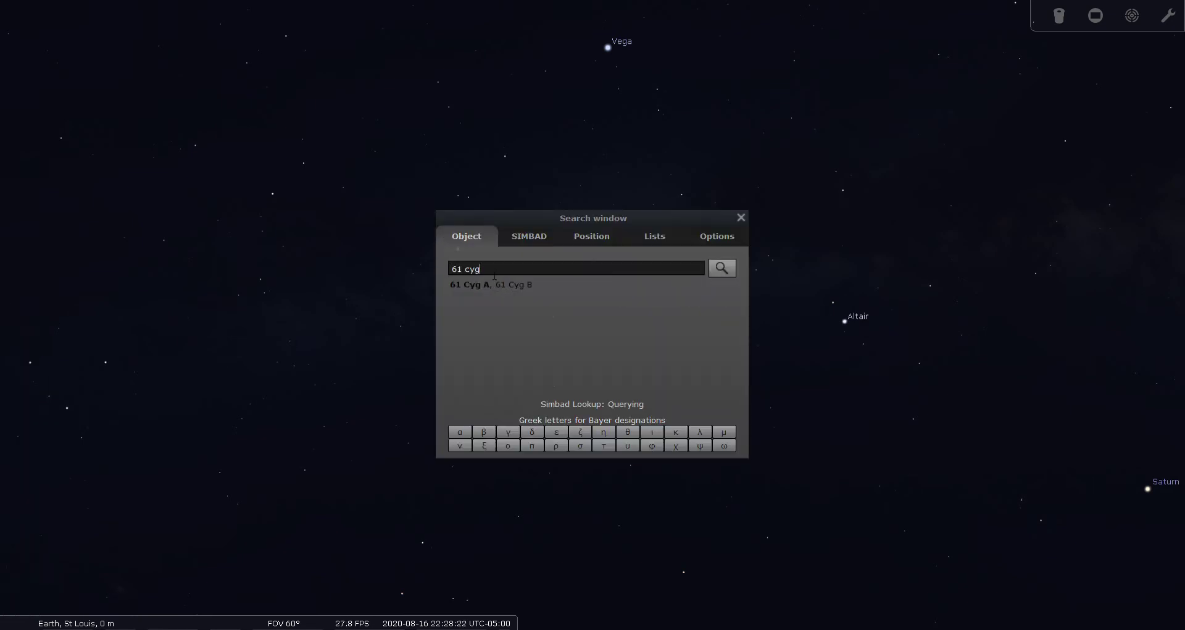
pyautogui.click(721, 268)
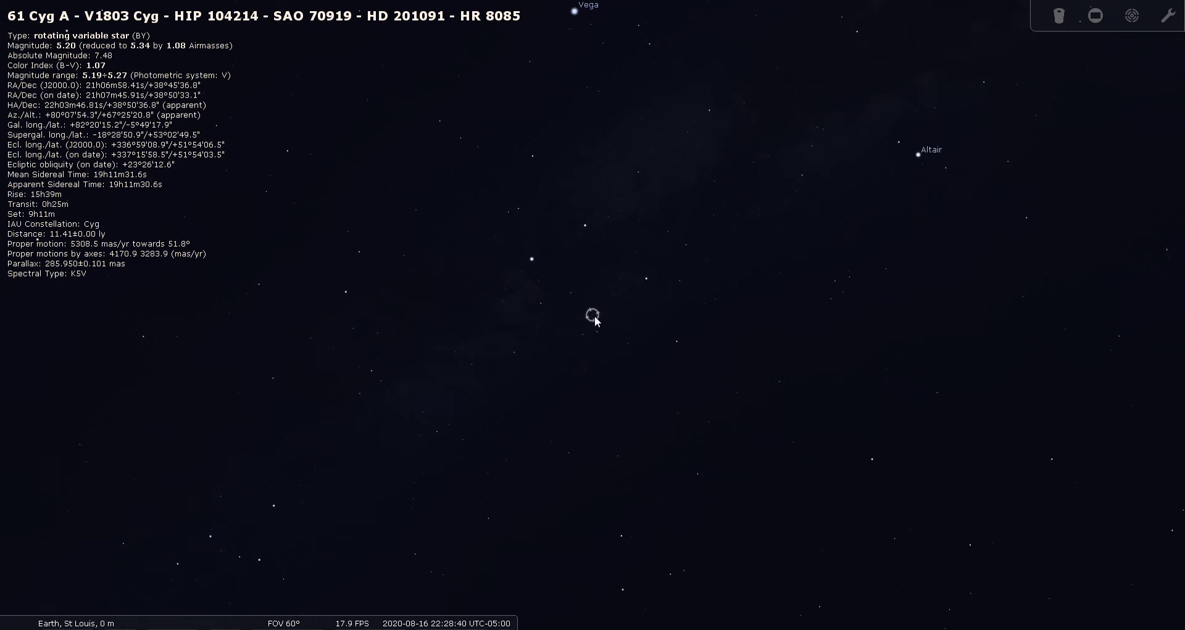
pyautogui.click(1132, 17)
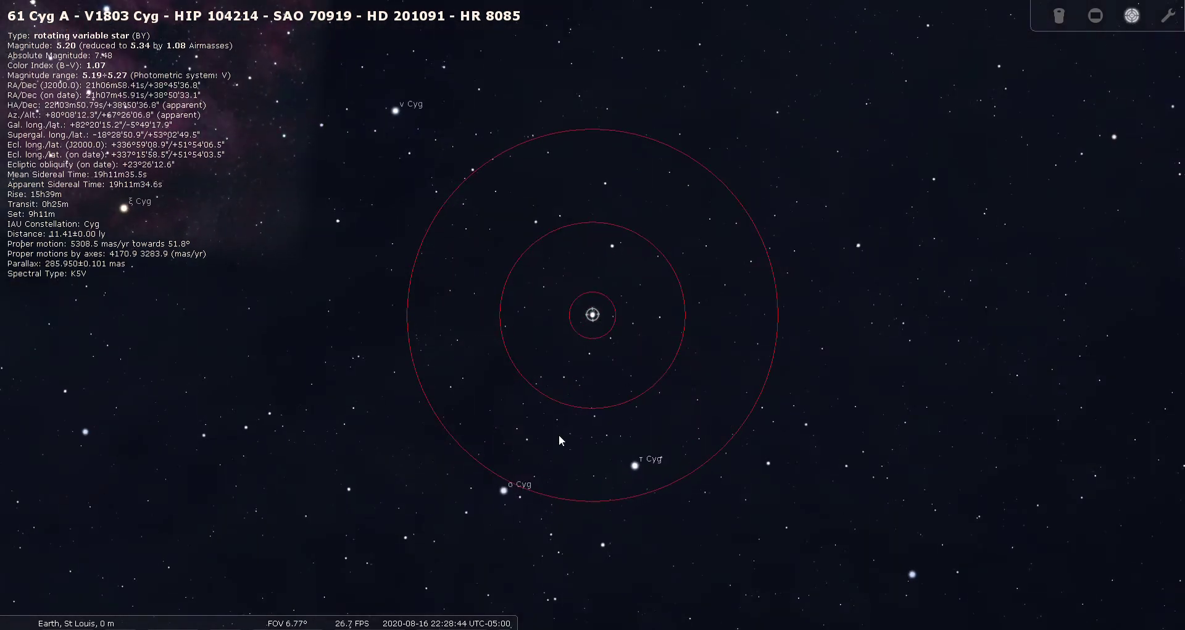
# View 61 Cyg A through the 13mm Nagler Type 6 eyepiece to examine the star pair, and close the eyepiece view.
pyautogui.scroll(1, 558, 435)
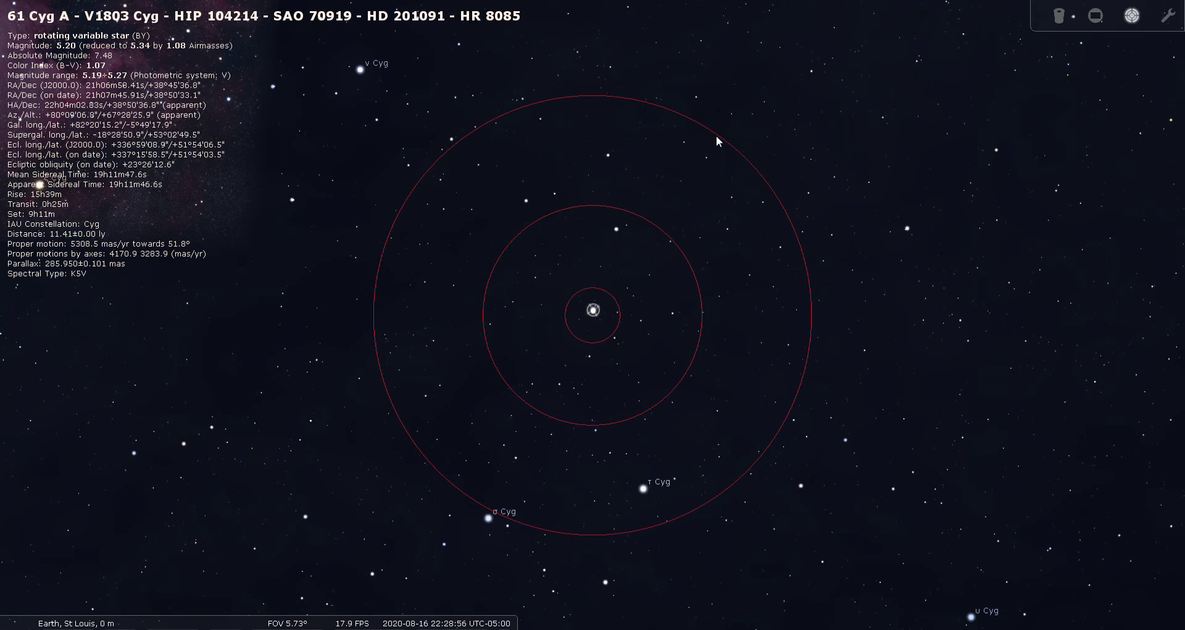
pyautogui.click(1059, 16)
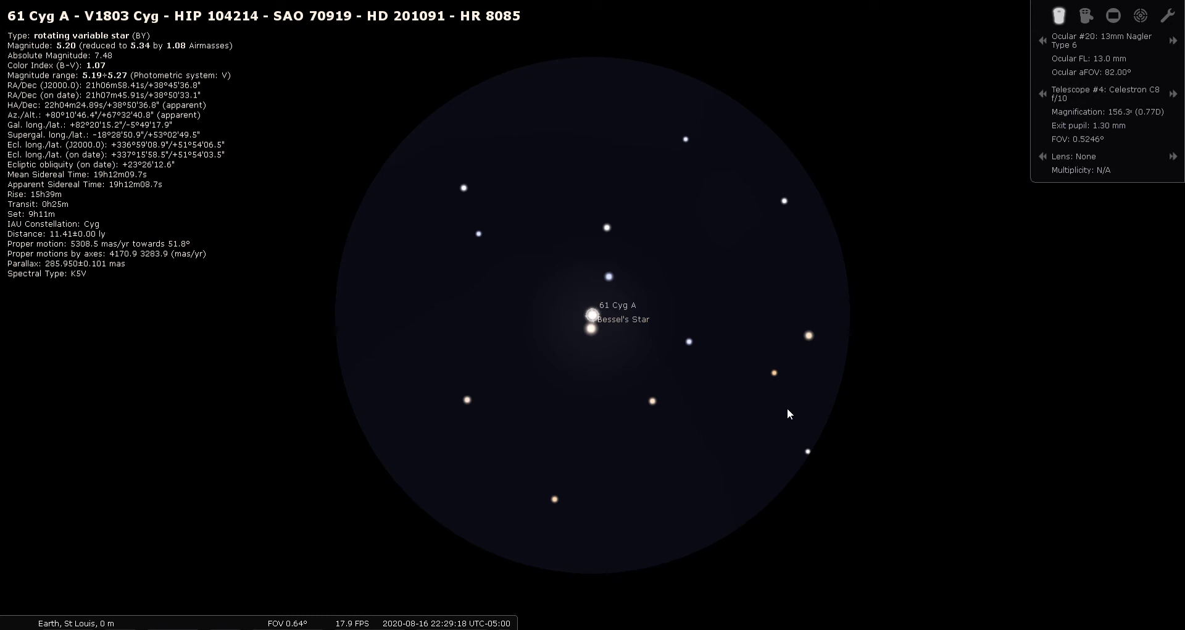
pyautogui.hotkey('ctrl', 'b')
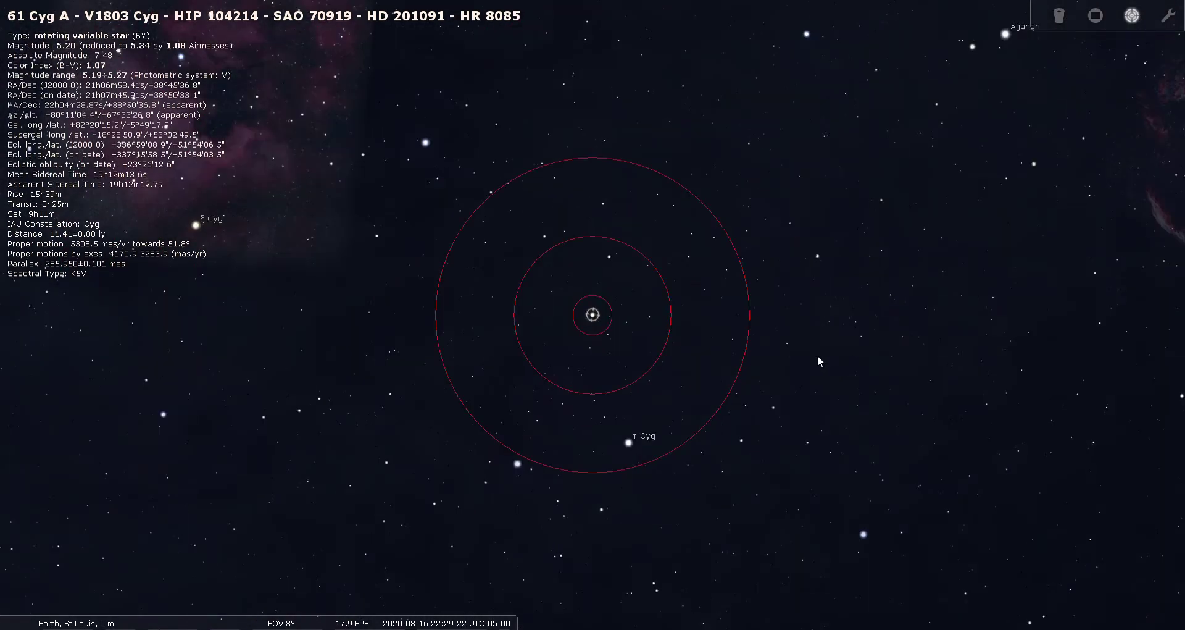
# Return to the 60° field of view, deselect 61 Cyg A, and centre and select Deneb in the Telrad sight.
pyautogui.press('\\')
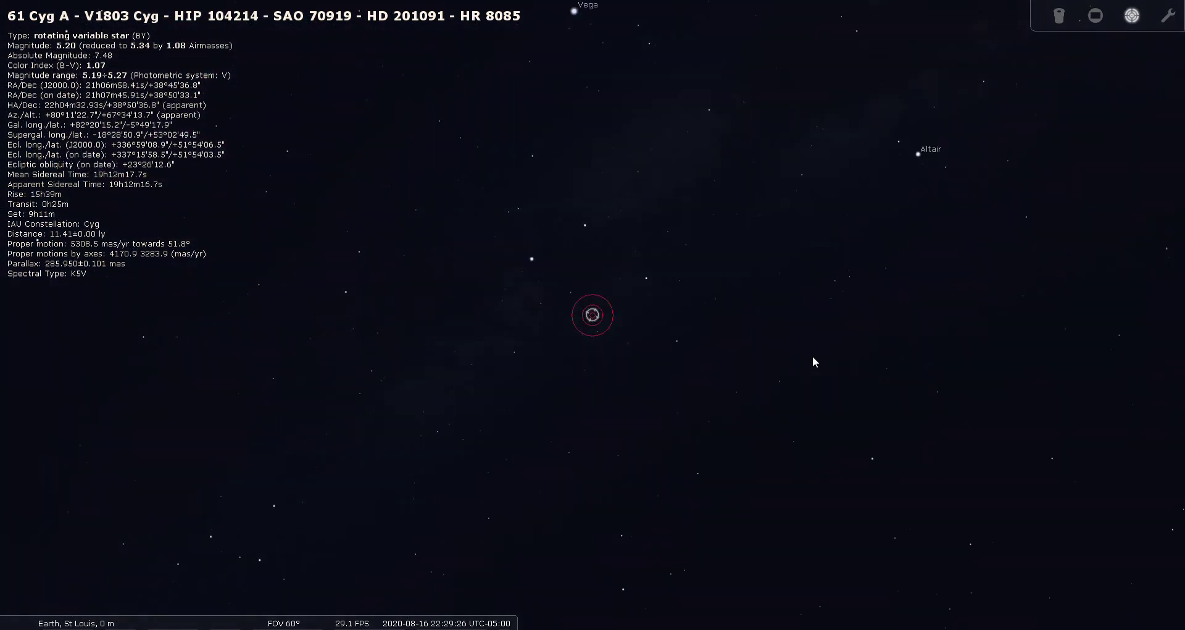
pyautogui.rightClick(560, 347)
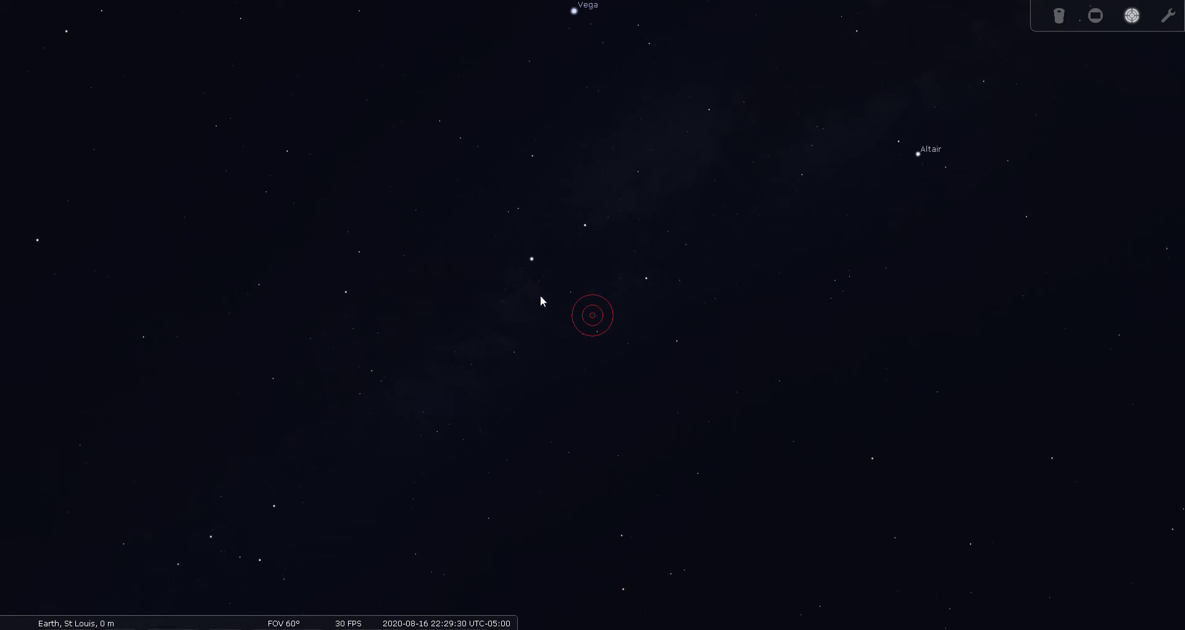
pyautogui.moveTo(541, 296); pyautogui.dragTo(609, 347)
pyautogui.click(592, 315)
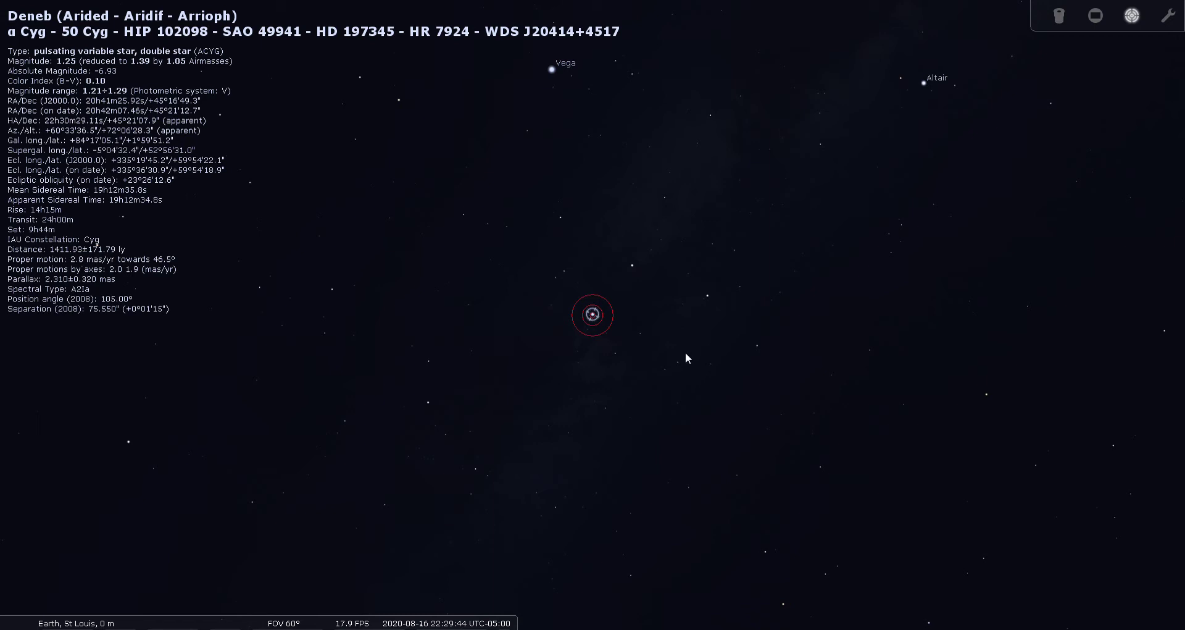
# Select o1 Cyg and o2 Cyg alternately near Deneb to identify the two stars, ending on o1 Cyg.
pyautogui.click(564, 271)
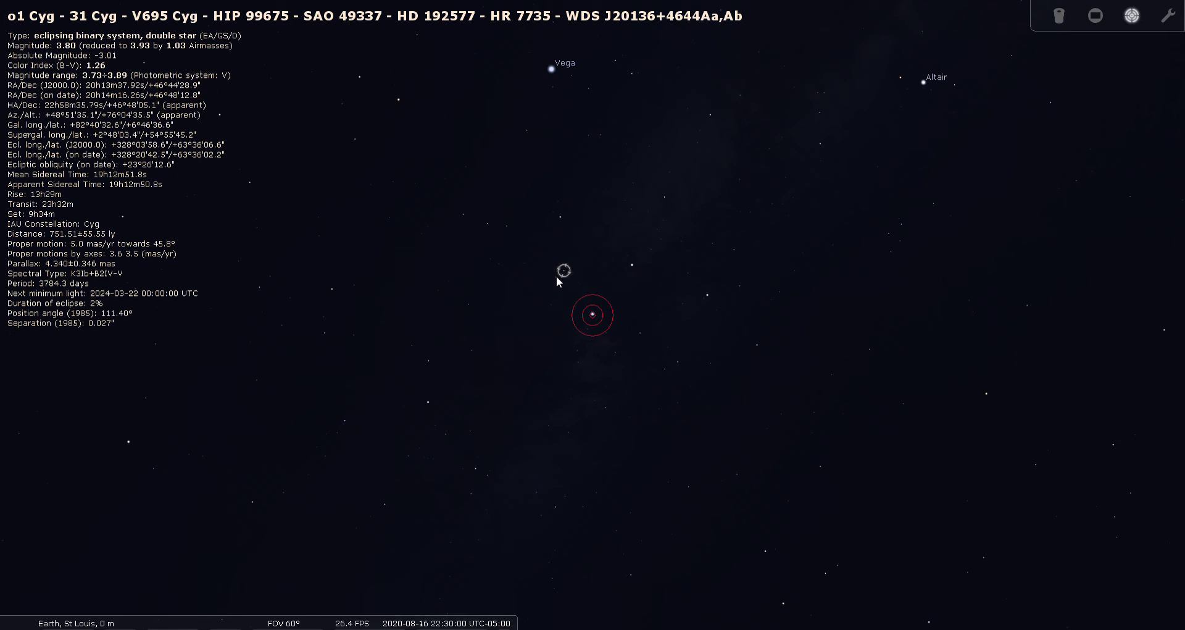
pyautogui.click(556, 276)
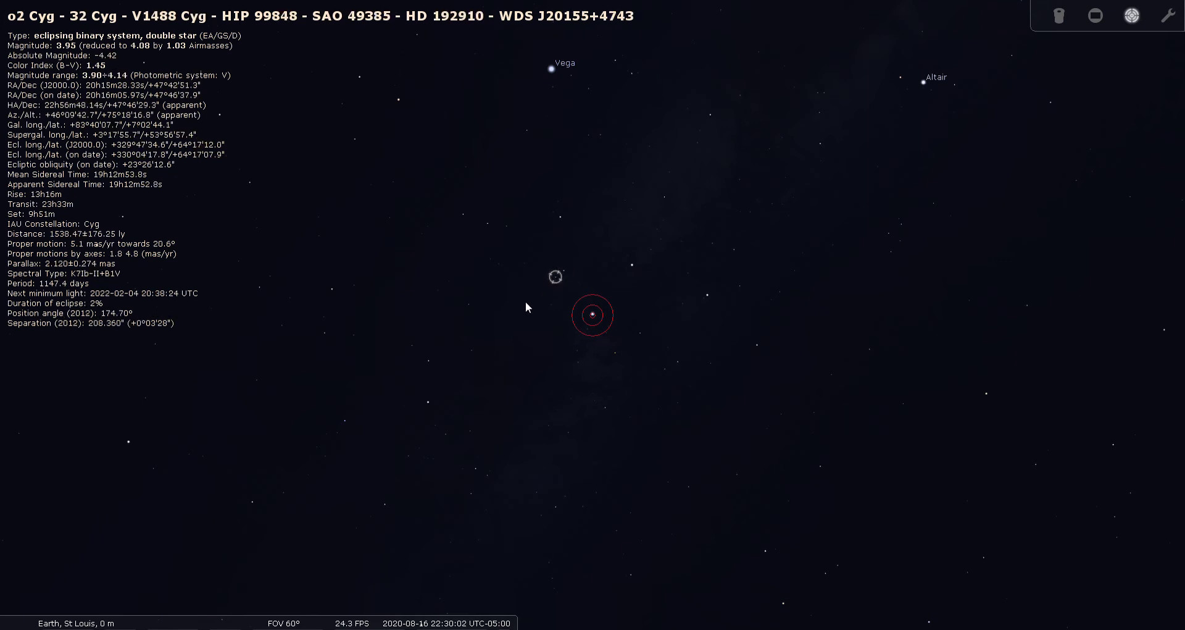
pyautogui.click(563, 270)
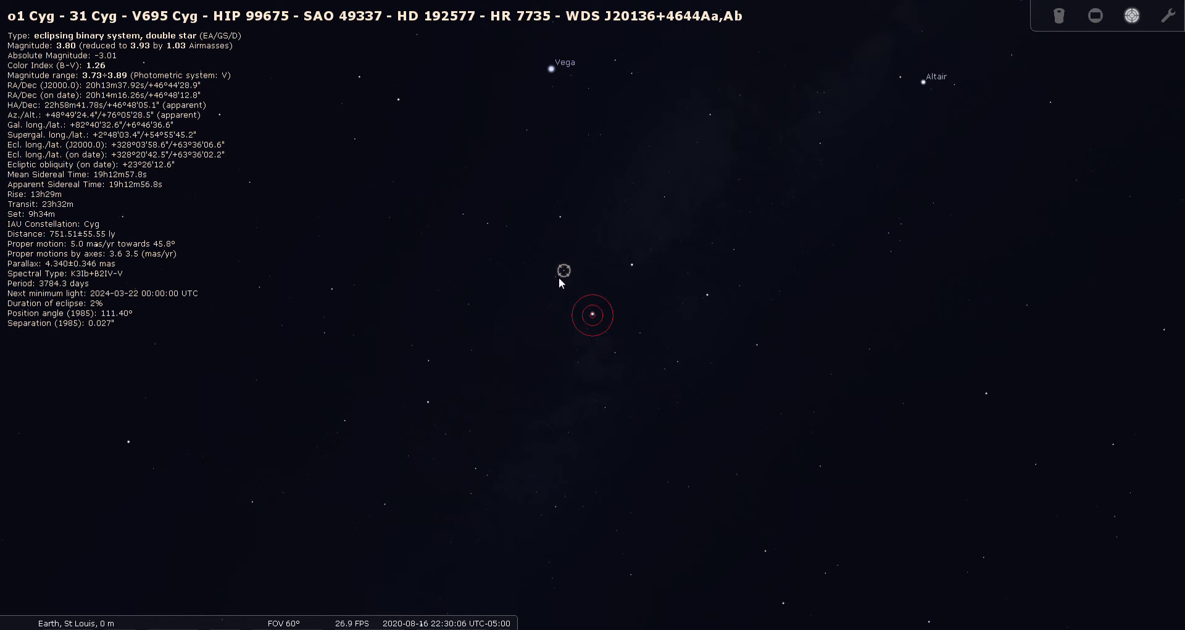
pyautogui.click(555, 278)
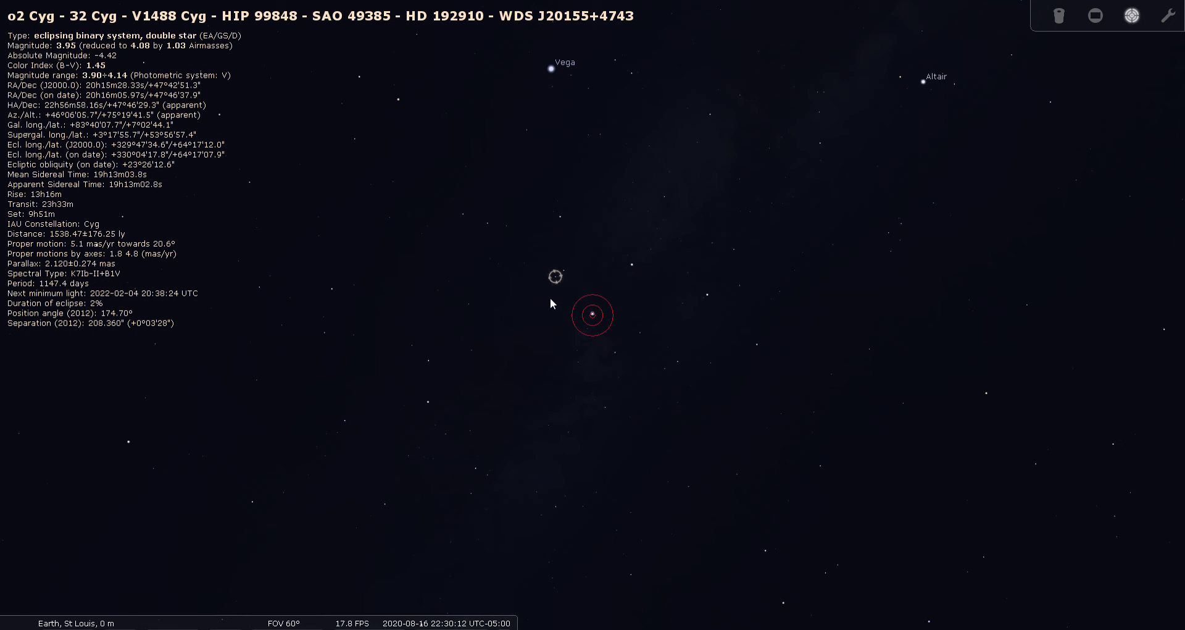
pyautogui.click(564, 270)
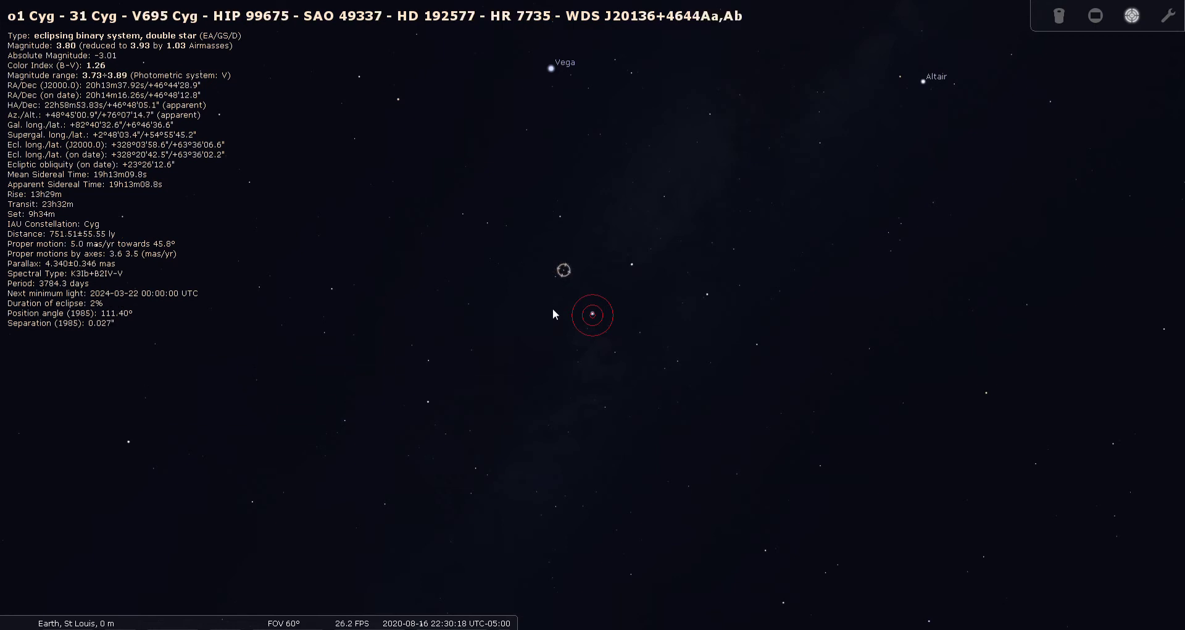
# Centre o1 Cyg in the Telrad sight and zoom in to frame it with o2 Cyg inside the middle ring.
pyautogui.press('space')
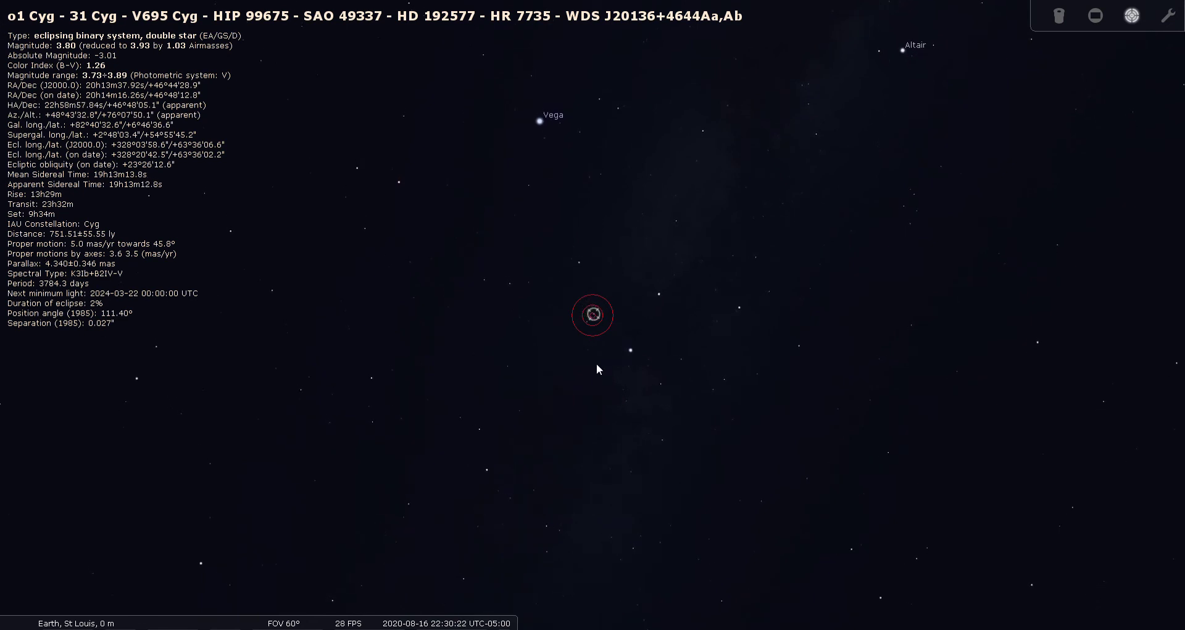
pyautogui.click(1128, 19)
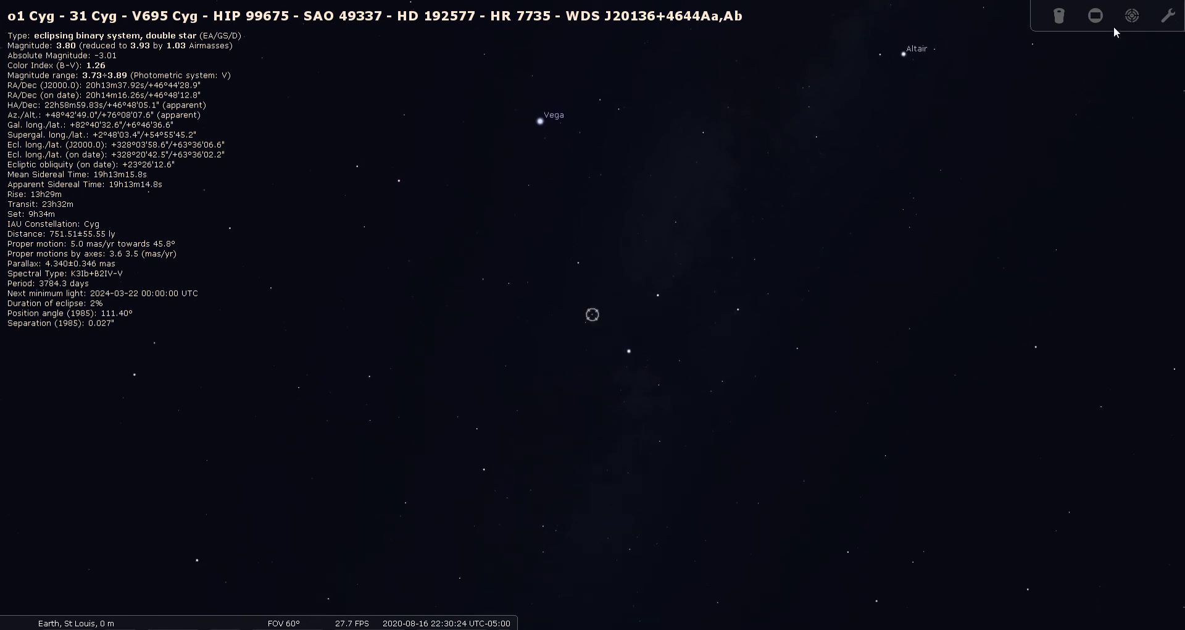
pyautogui.click(1131, 22)
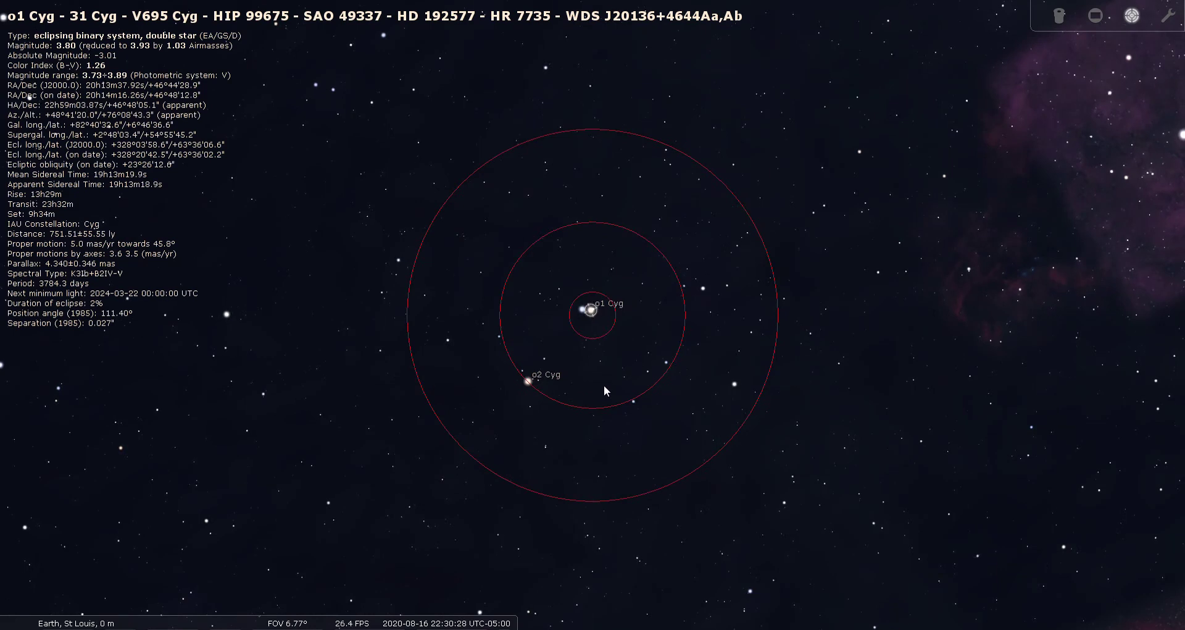
pyautogui.scroll(2, 604, 386)
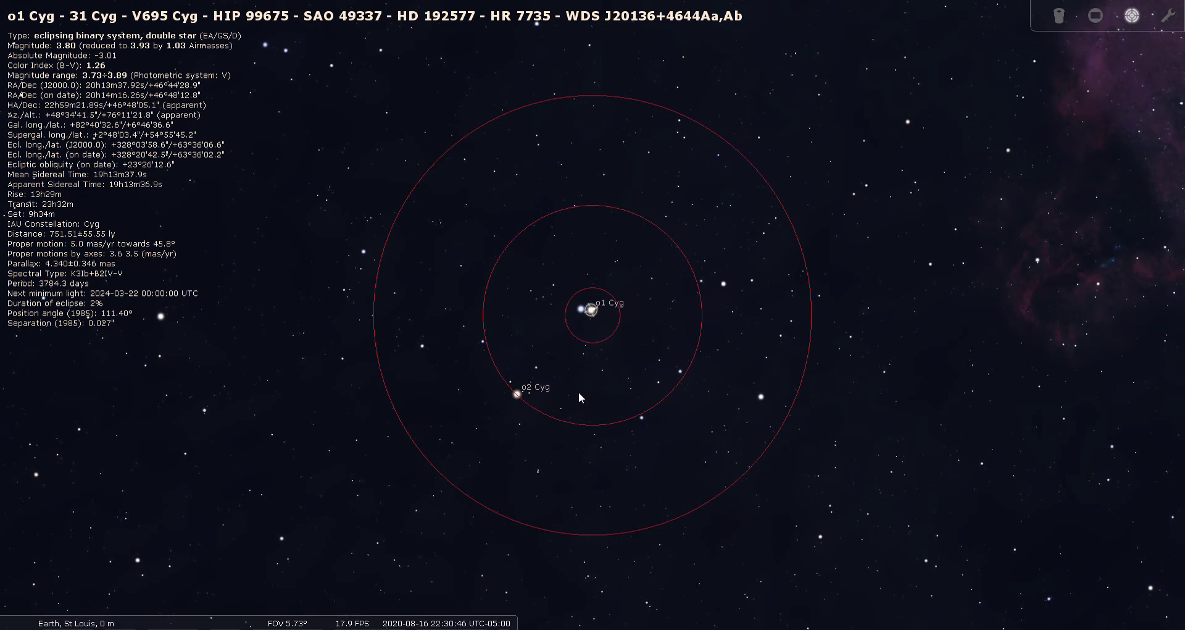
pyautogui.moveTo(601, 385); pyautogui.dragTo(632, 349)
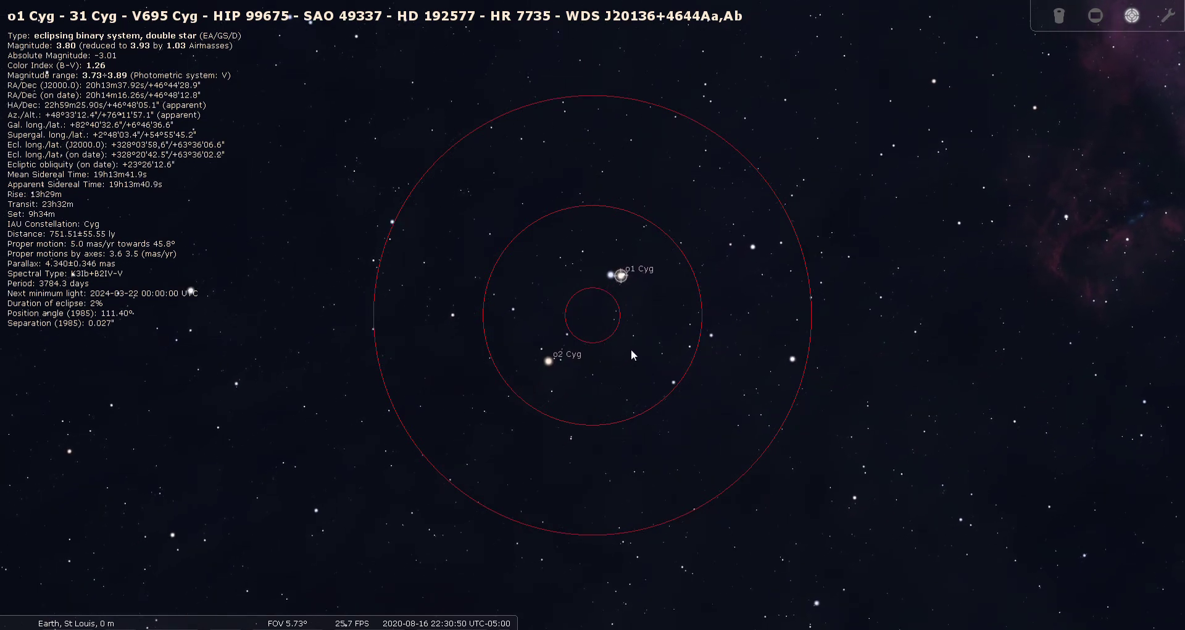
# View o1 Cyg through the 13mm Nagler Type 6 eyepiece, switch to the 19mm Panoptic and close the eyepiece view.
pyautogui.click(1067, 18)
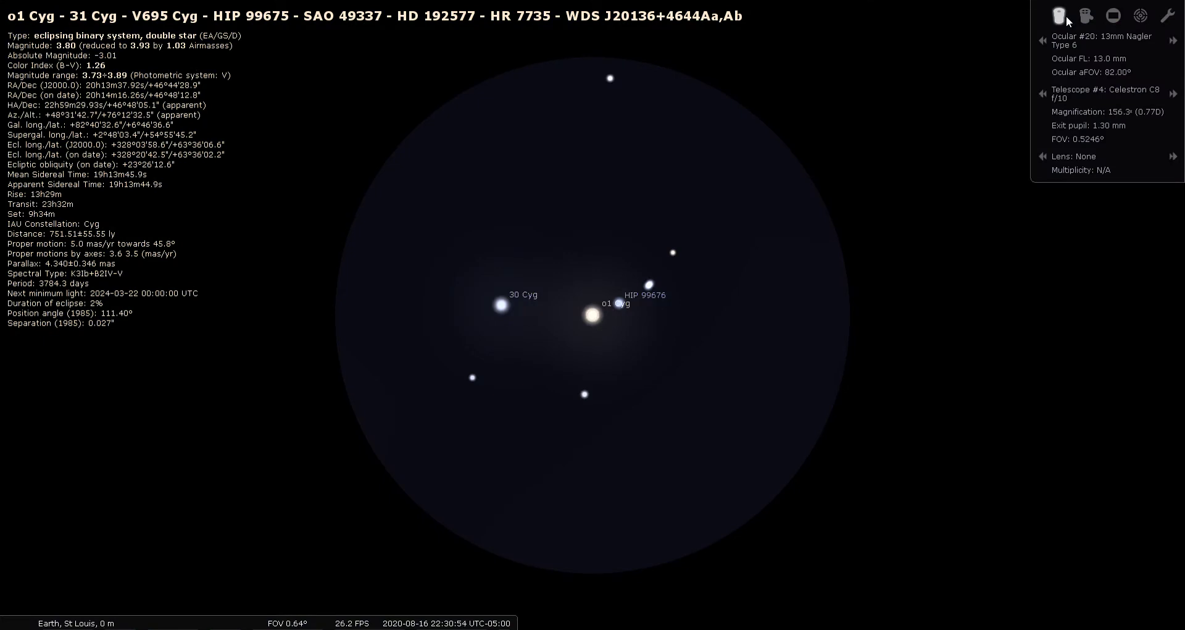
pyautogui.click(1043, 41)
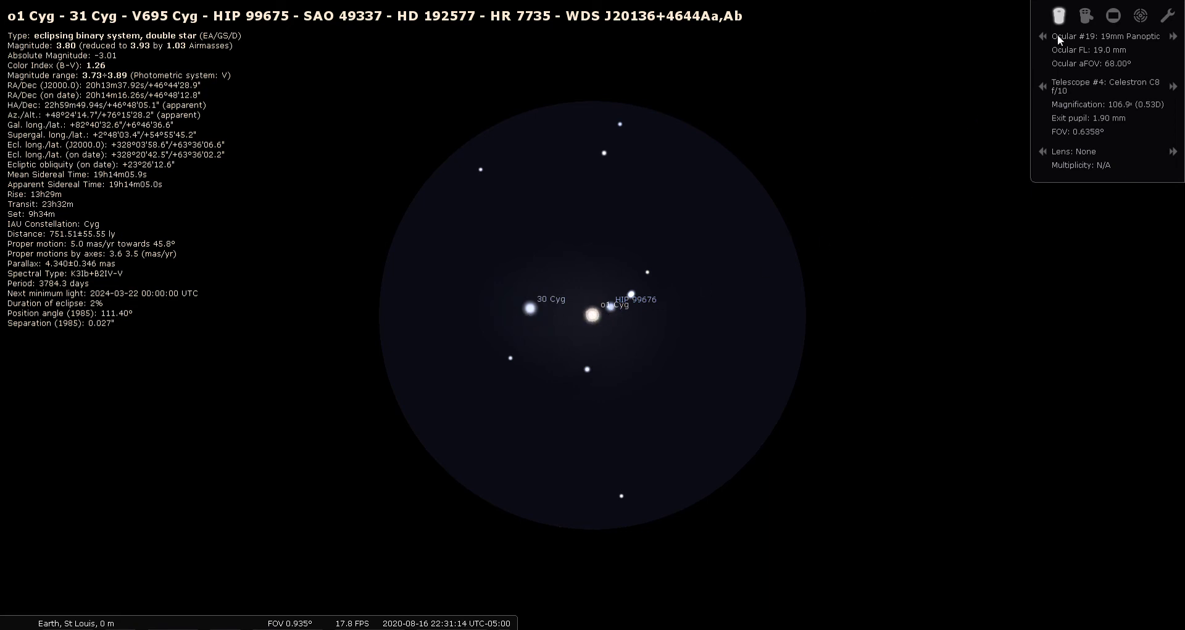
pyautogui.click(1060, 16)
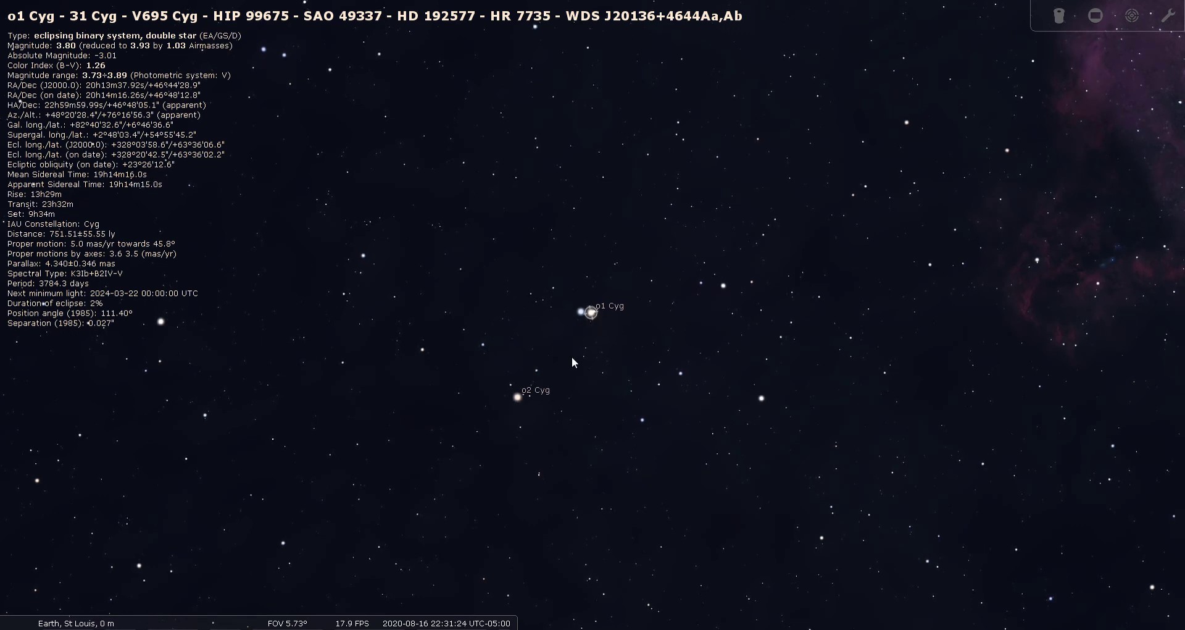
# Compare o1 Cyg through the 19mm Panoptic, 13mm Nagler Type 6 and Plossl 40mm eyepieces, return to the 19mm Panoptic and close the eyepiece view.
pyautogui.moveTo(559, 392); pyautogui.dragTo(573, 371)
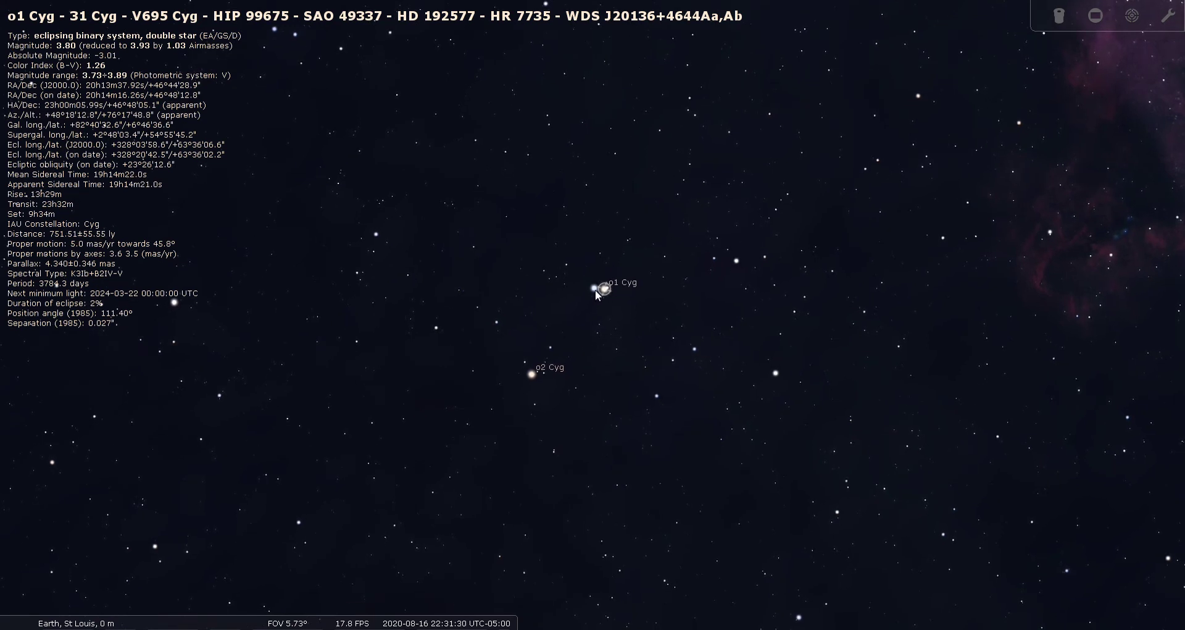
pyautogui.moveTo(535, 379); pyautogui.dragTo(561, 395)
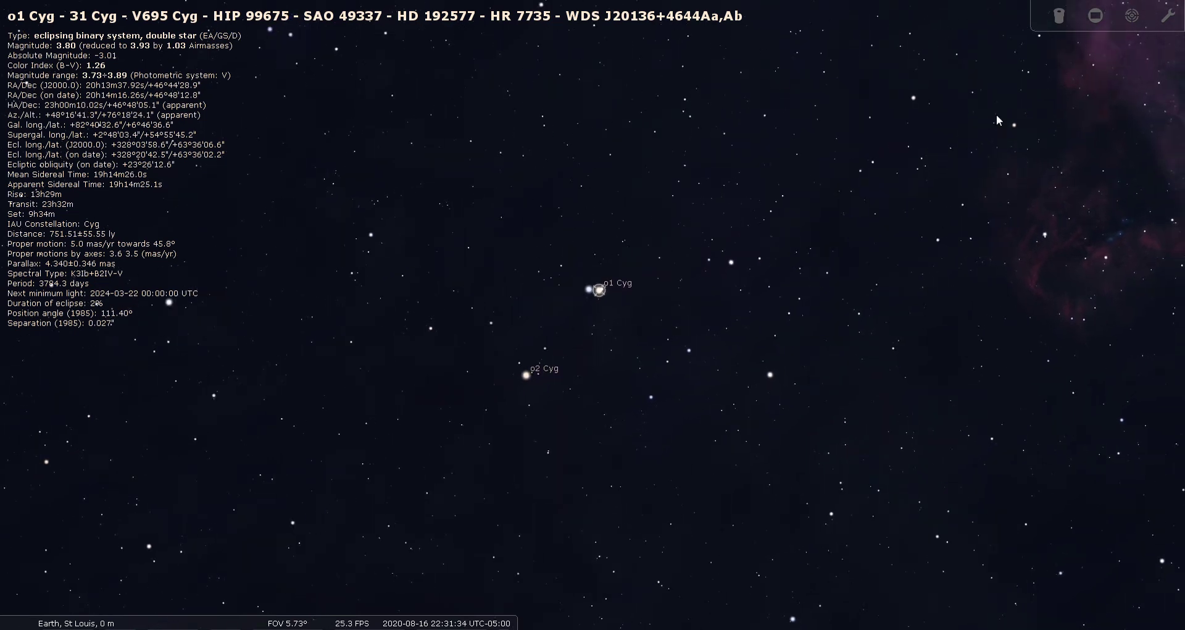
pyautogui.click(1063, 20)
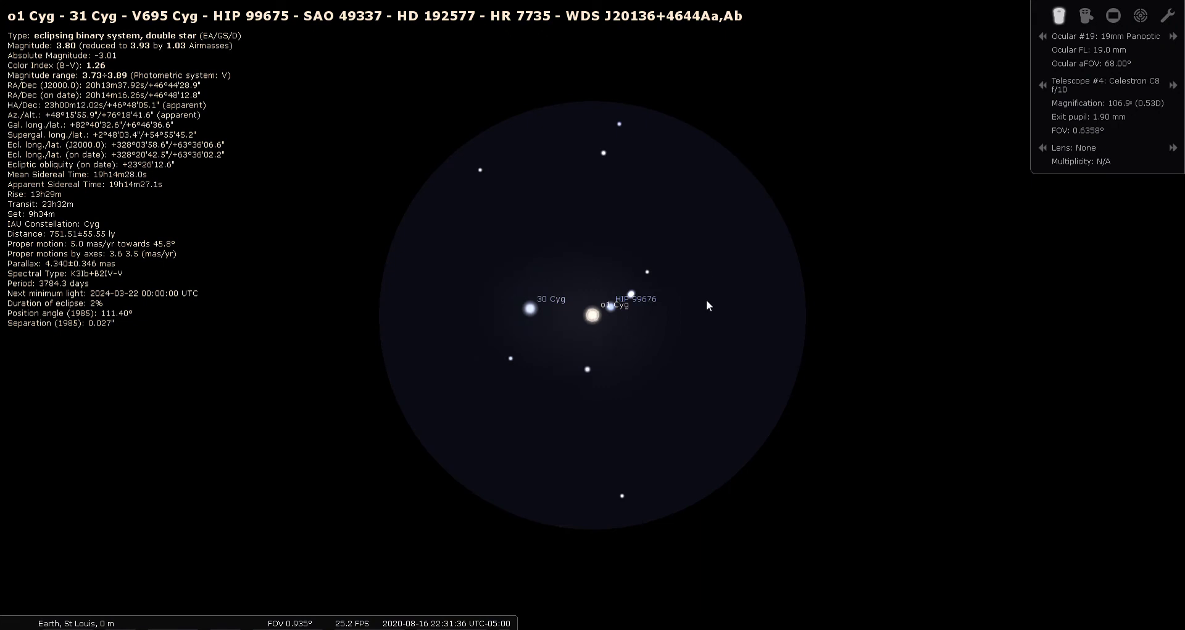
pyautogui.click(1173, 37)
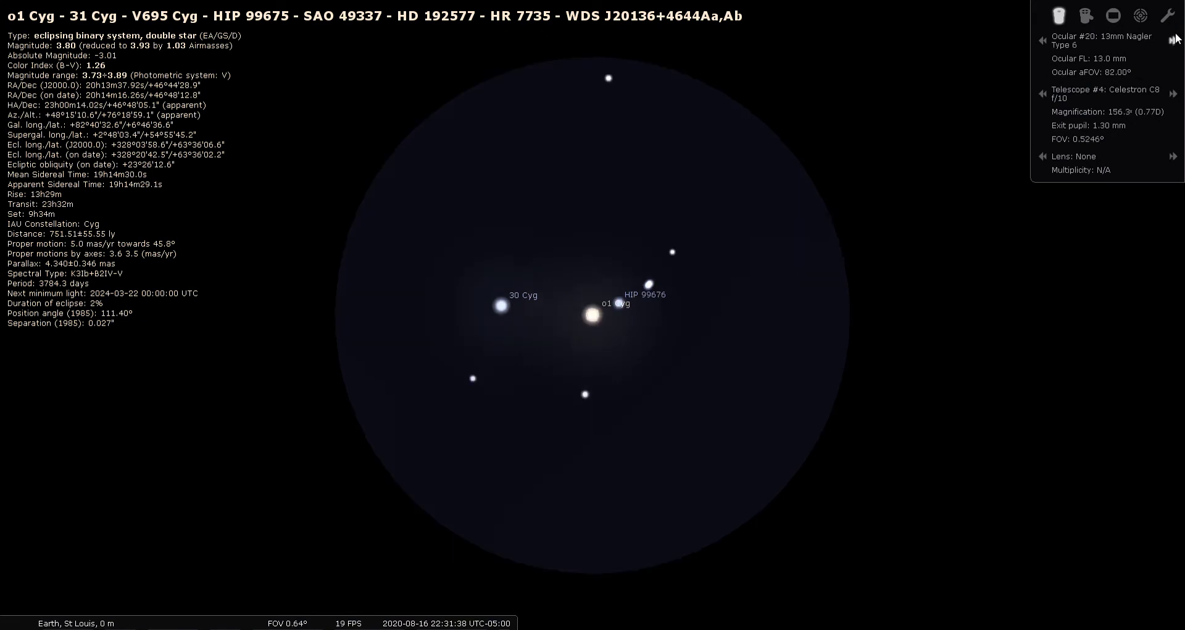
pyautogui.click(1173, 40)
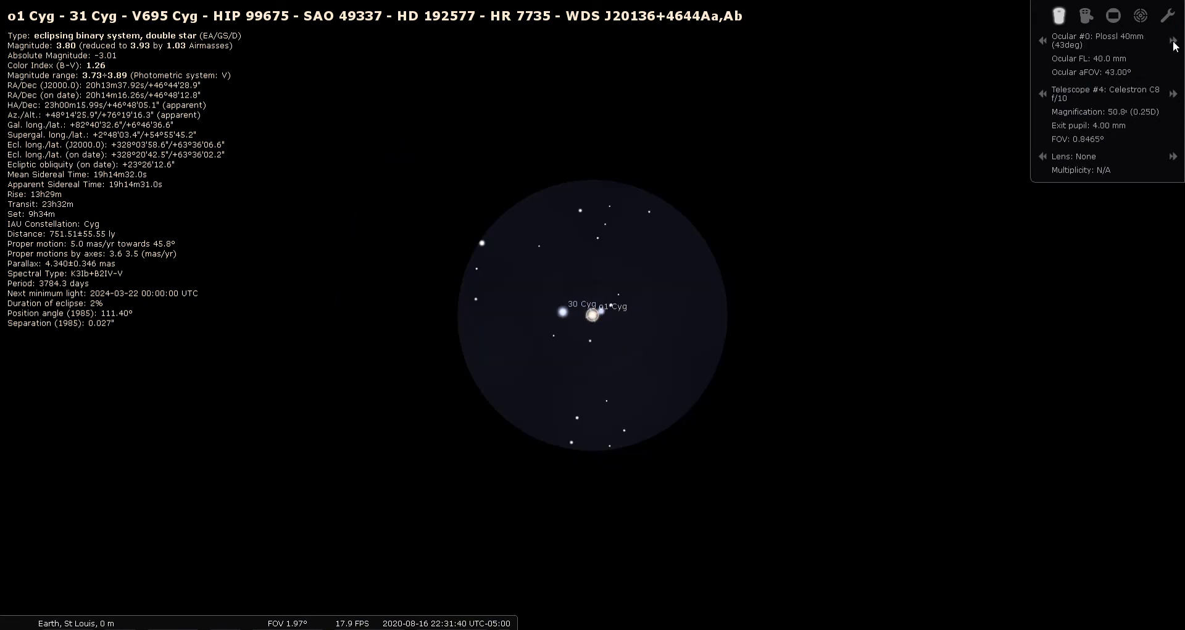
pyautogui.click(1042, 40)
pyautogui.click(1041, 41)
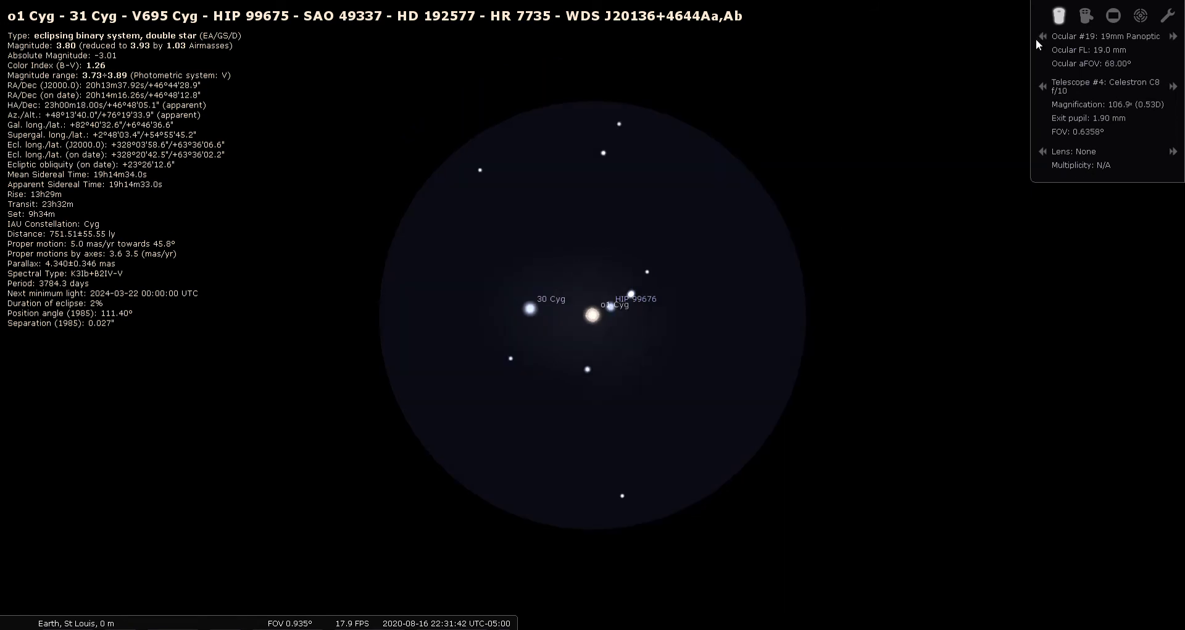
pyautogui.click(1062, 21)
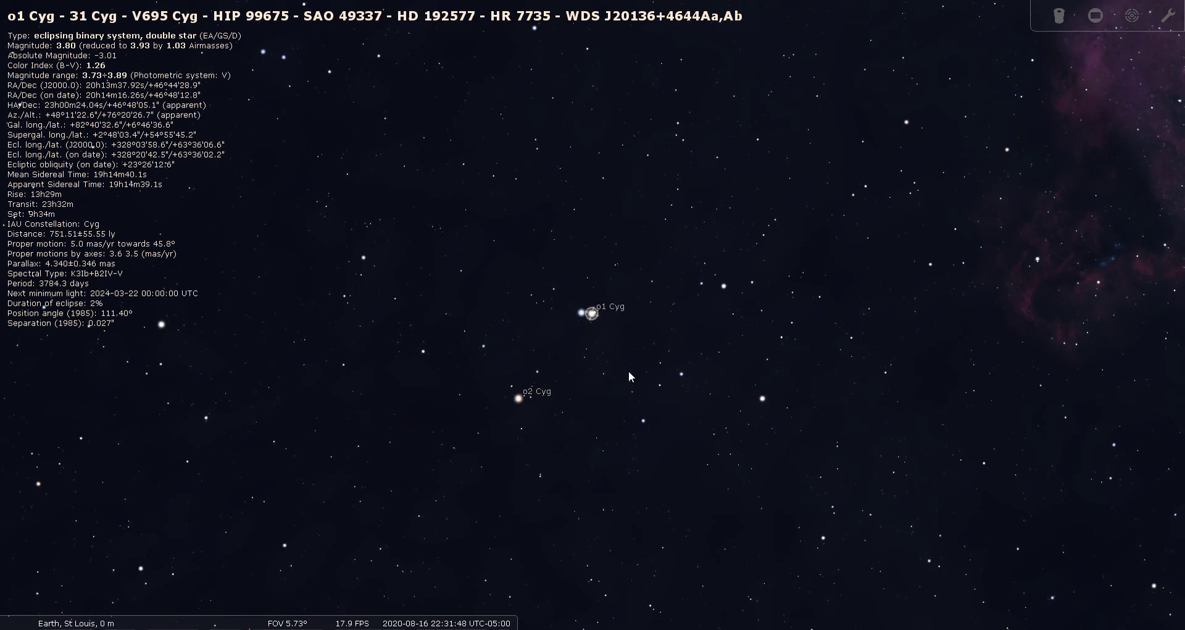
# Select o2 Cyg, o1 Cyg and 30 Cyg in turn to read their details, return to the 60° field of view and deselect.
pyautogui.click(518, 399)
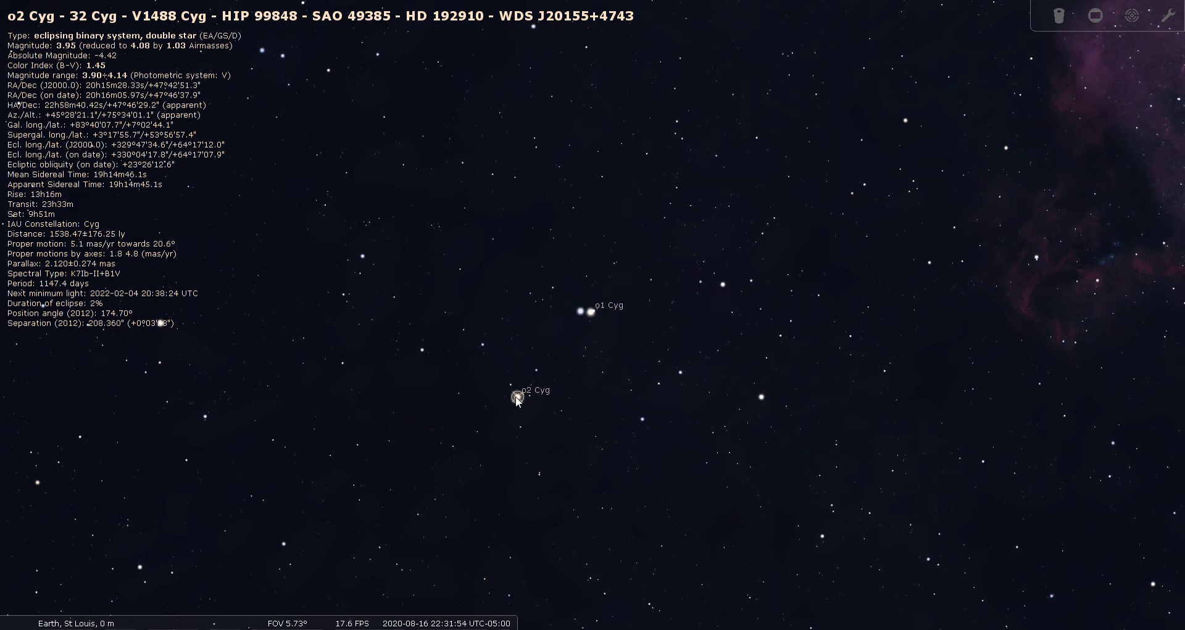
pyautogui.click(592, 311)
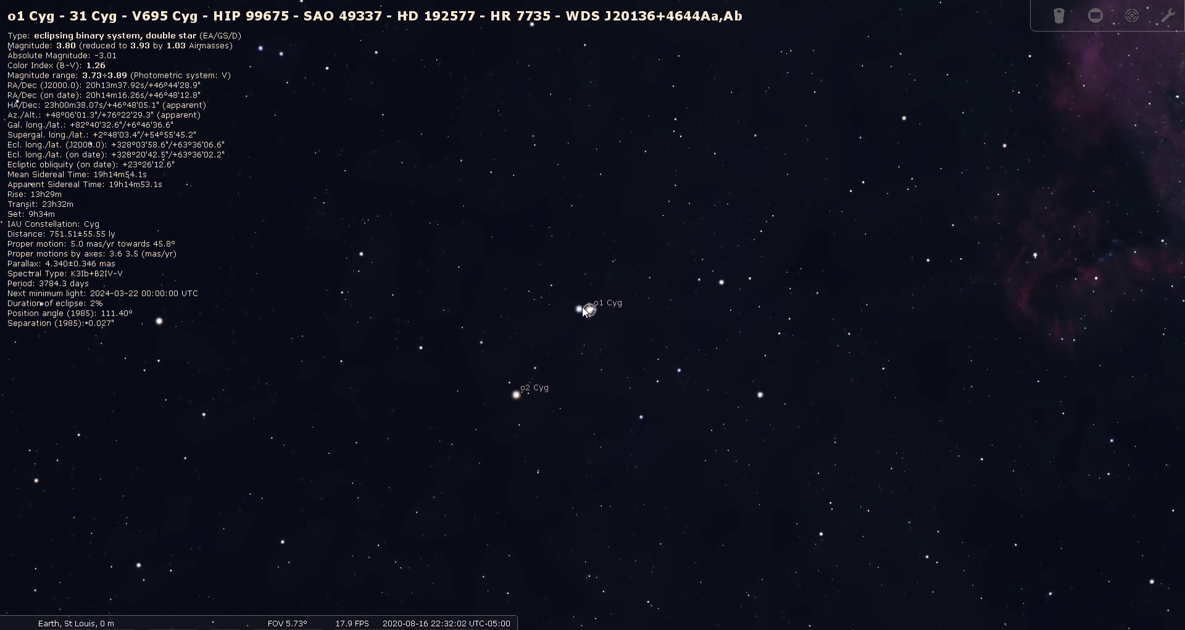
pyautogui.click(579, 307)
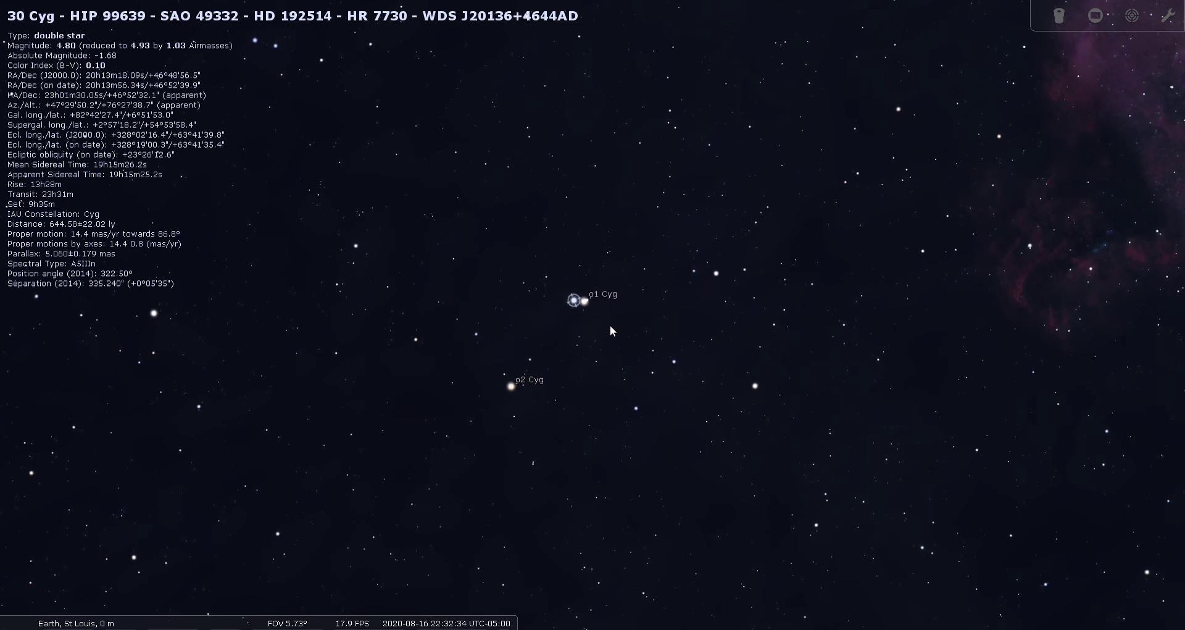
pyautogui.press('\\')
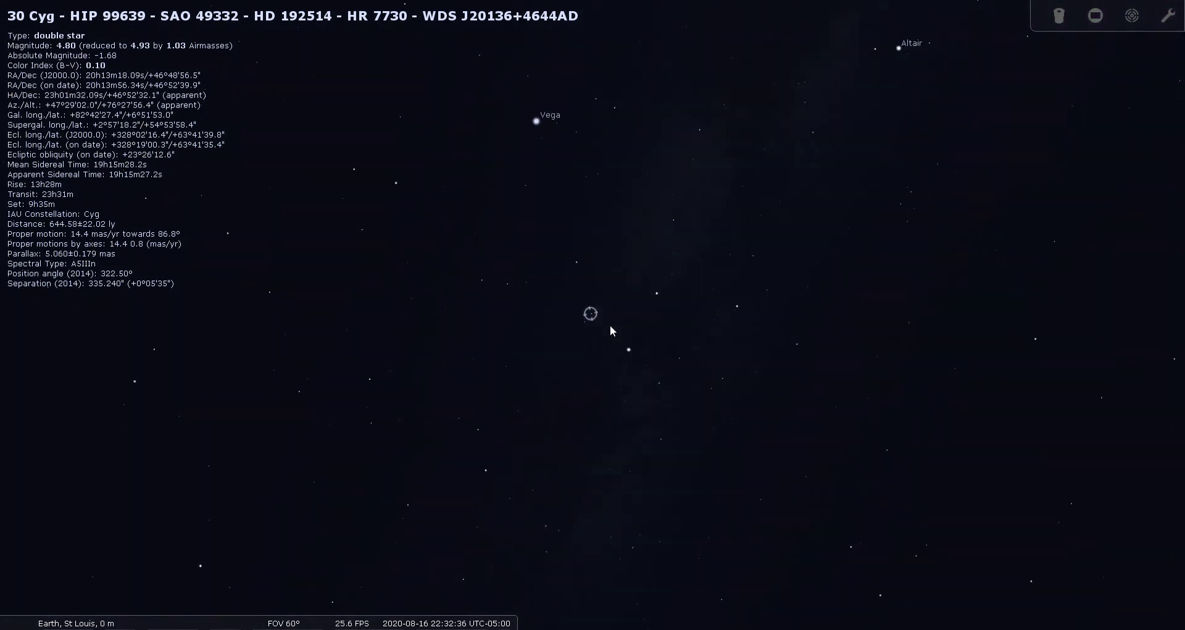
pyautogui.rightClick(568, 332)
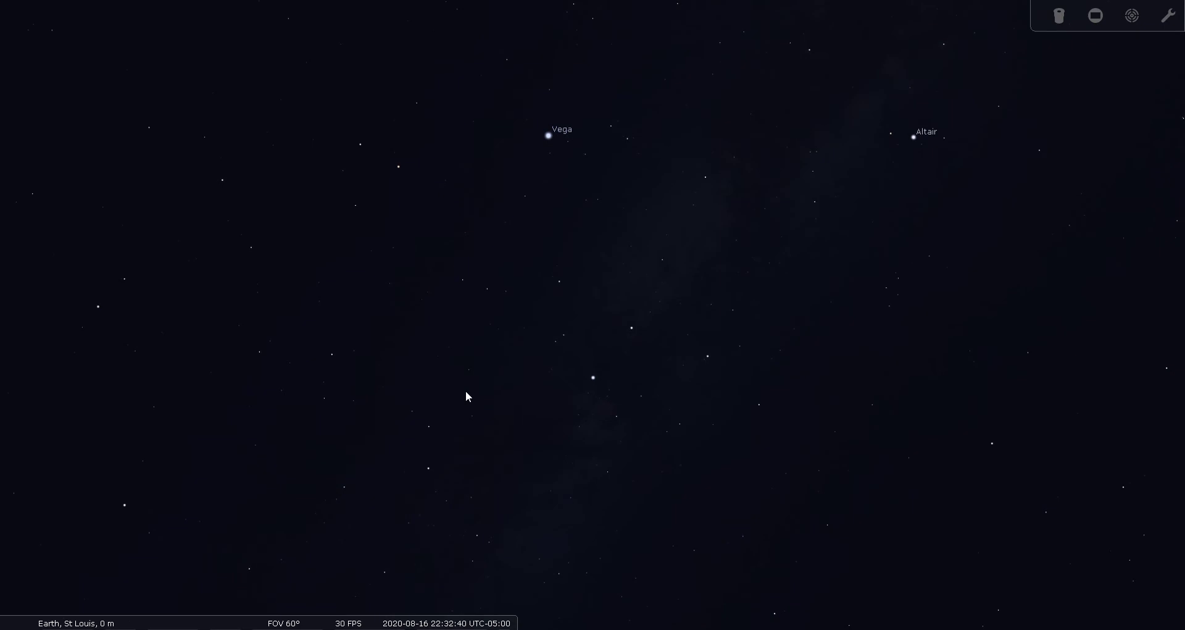
# Lower the light pollution level further in the sky viewing options, close the window and bring the region around Deneb to mid-view.
pyautogui.moveTo(5, 432)
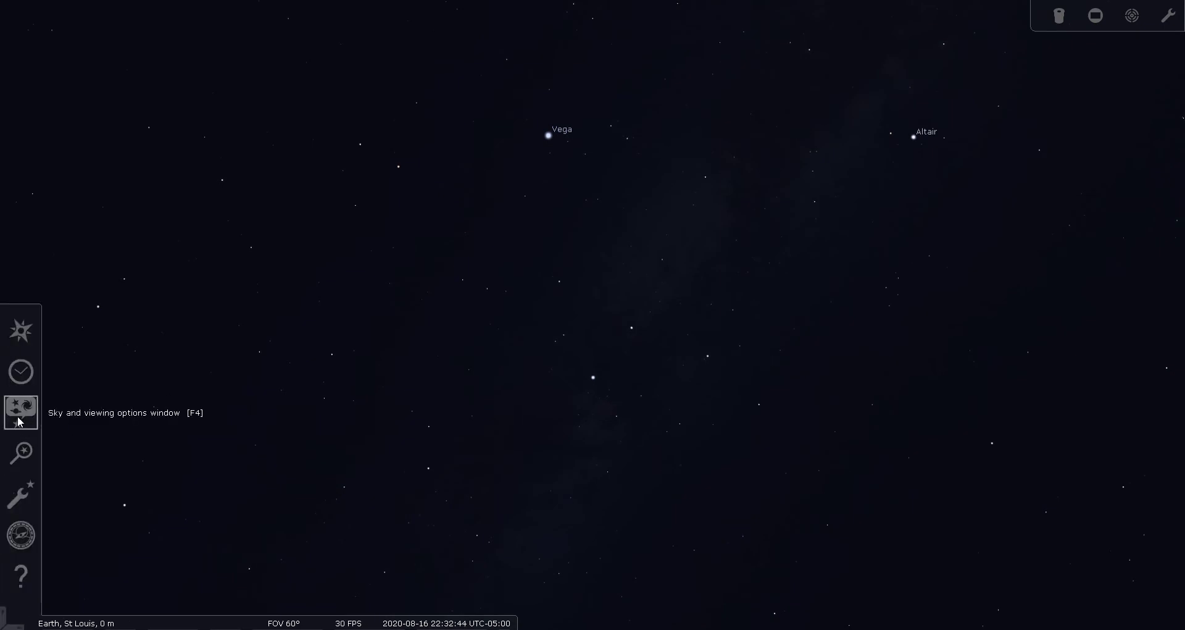
pyautogui.click(20, 420)
pyautogui.click(403, 374)
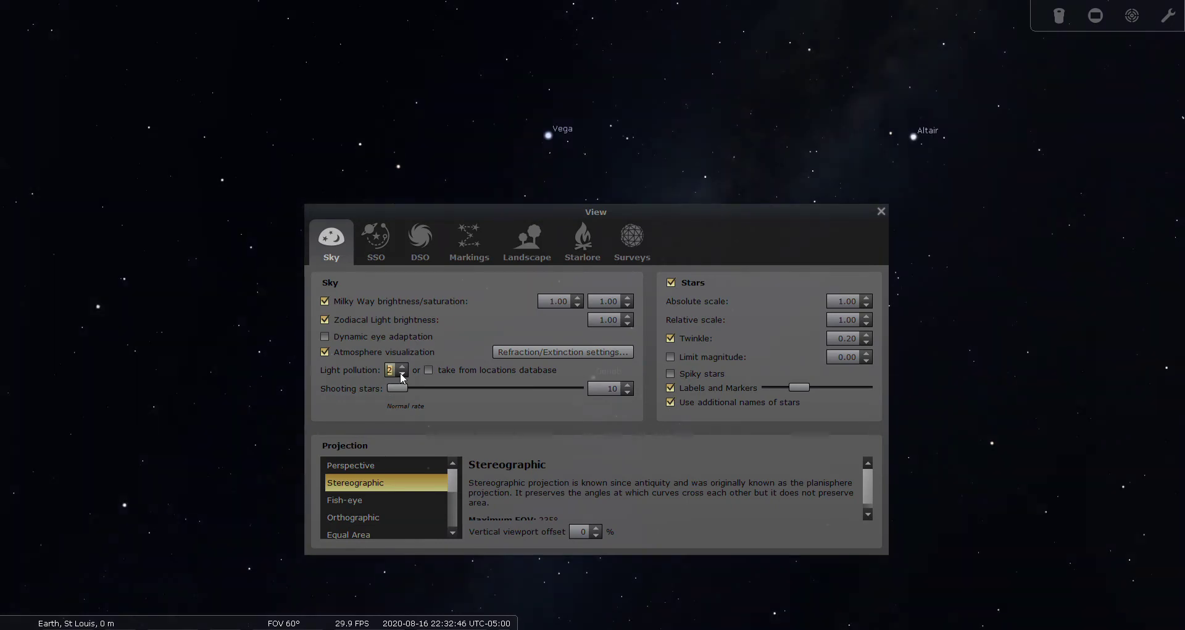
pyautogui.click(403, 374)
pyautogui.click(882, 212)
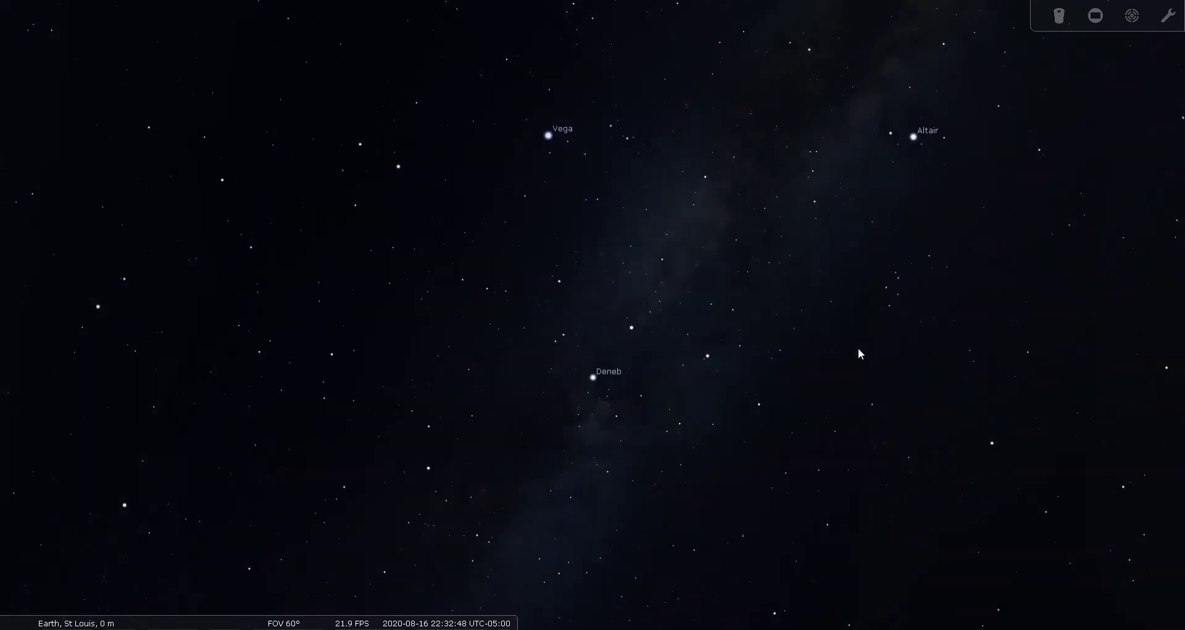
pyautogui.moveTo(644, 446); pyautogui.dragTo(591, 397)
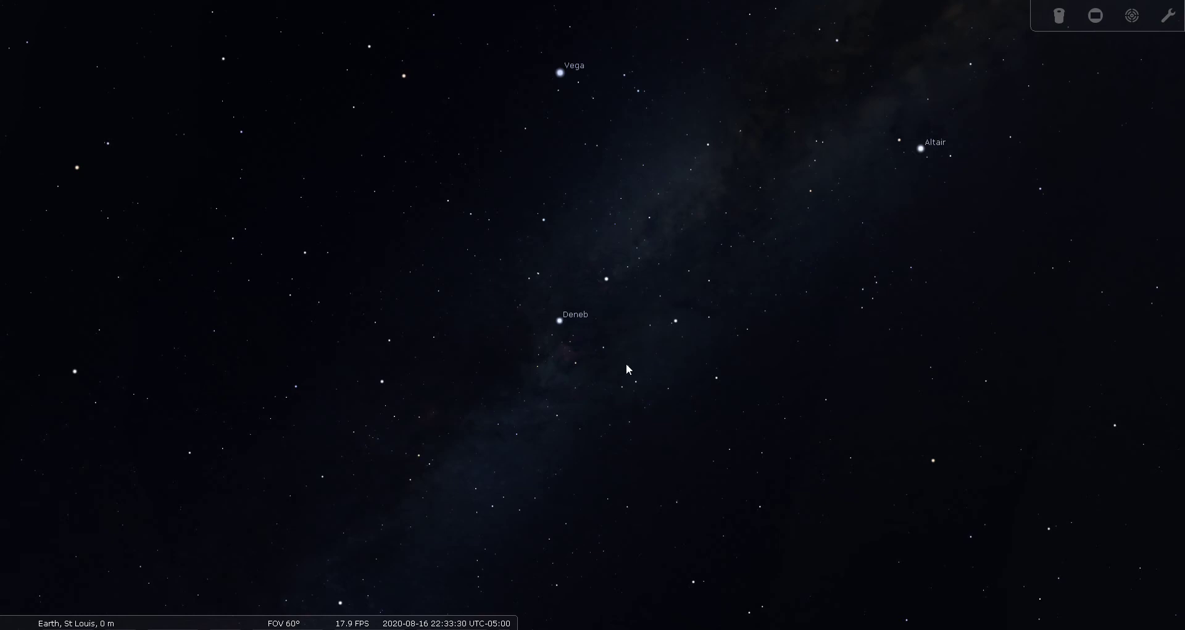
# Search for the object M29 and centre the sky view on it.
pyautogui.click(12, 457)
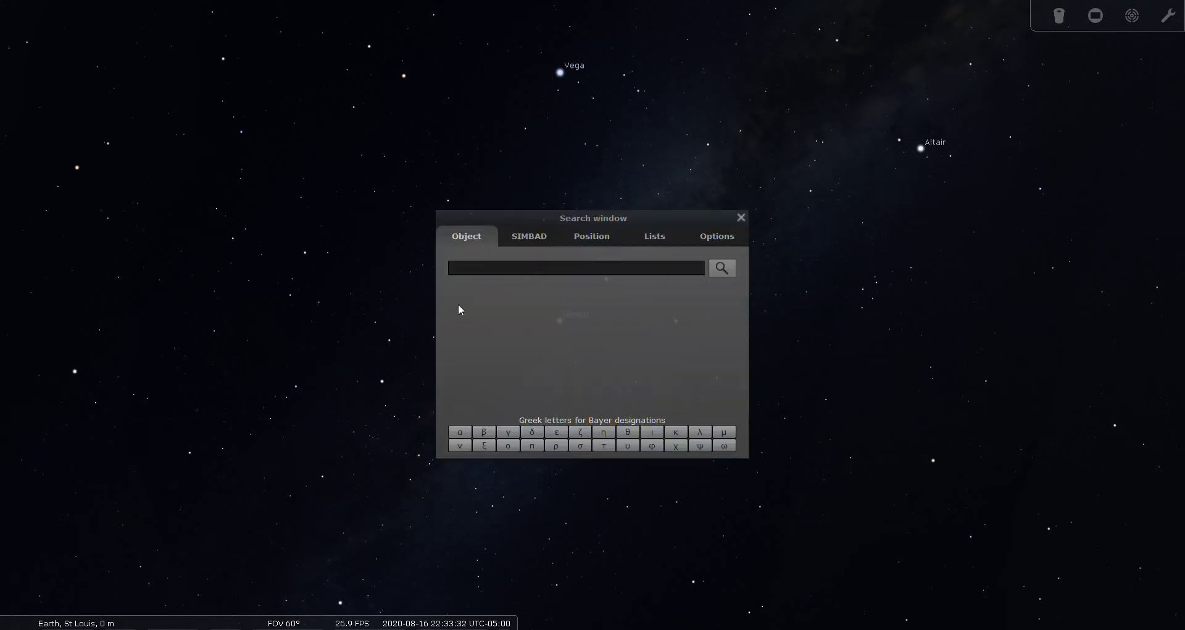
pyautogui.write('m29')
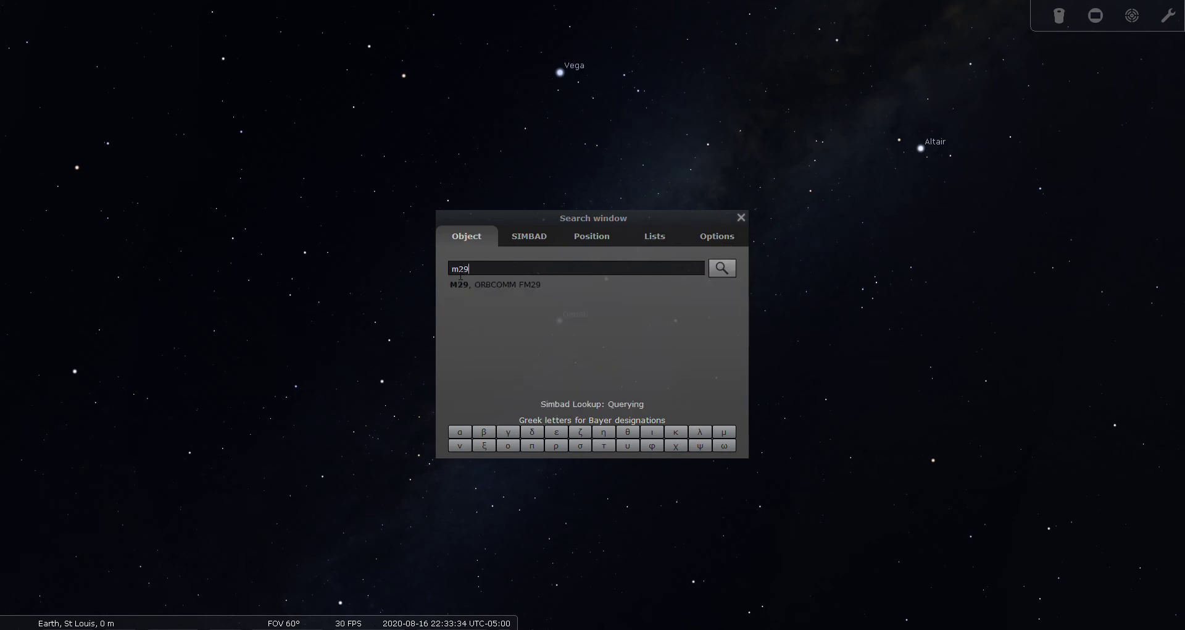
pyautogui.click(712, 272)
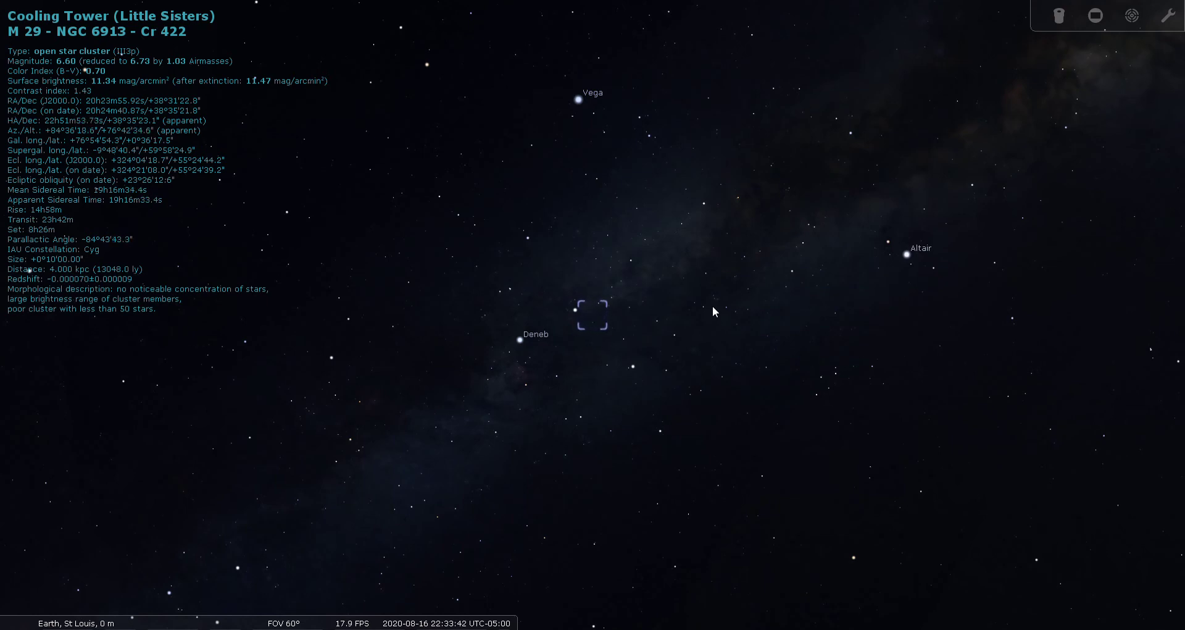
# Examine M29 inside the Telrad circles at close range and through the 19mm Panoptic eyepiece, and return to the 60° Telrad view.
pyautogui.click(1132, 15)
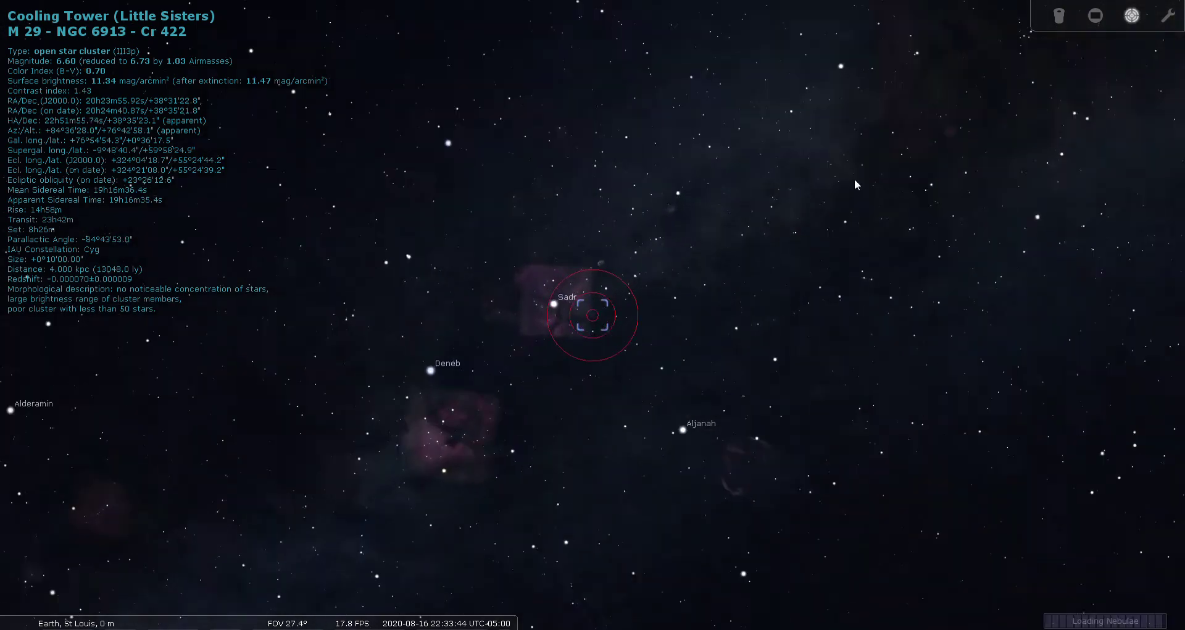
pyautogui.scroll(3, 601, 350)
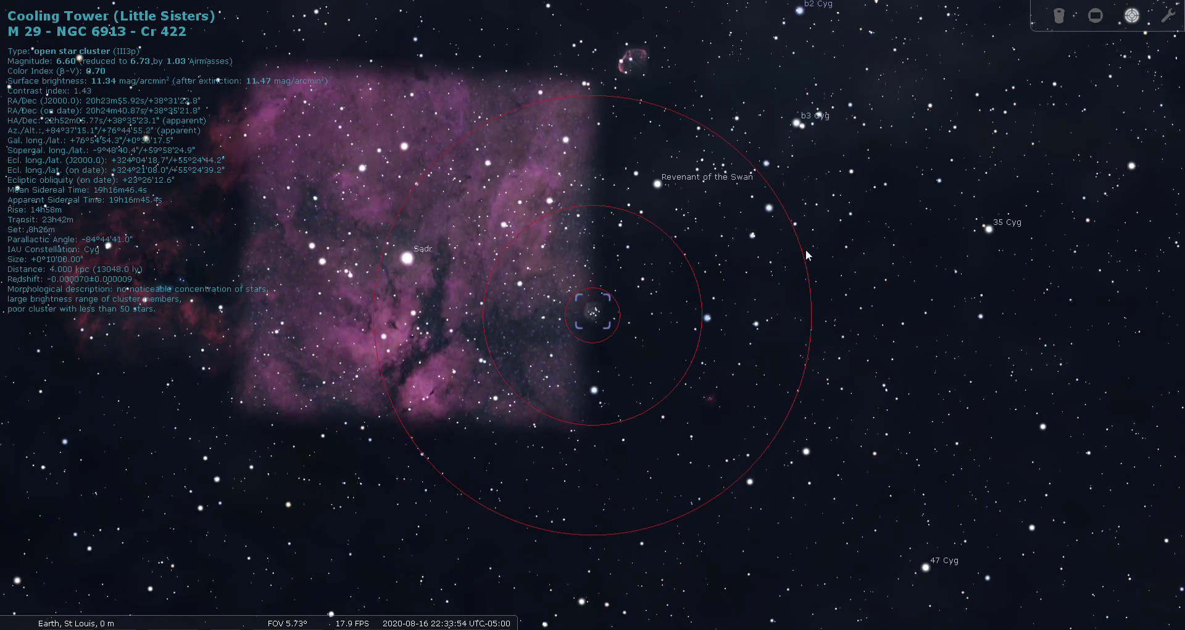
pyautogui.click(1060, 18)
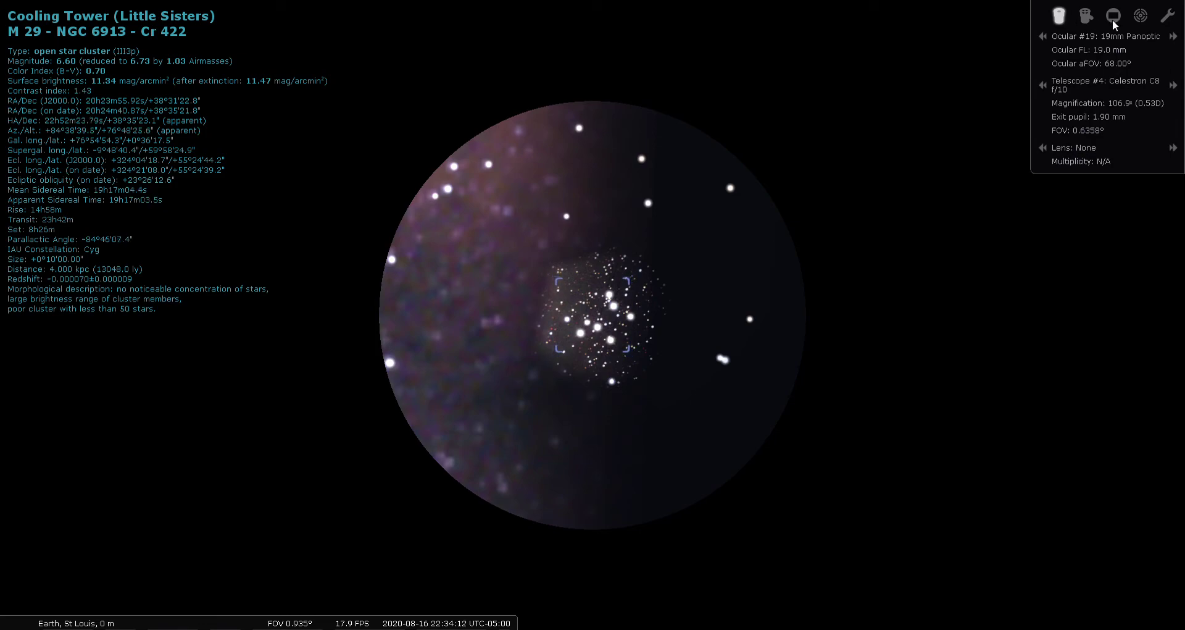
pyautogui.click(1141, 17)
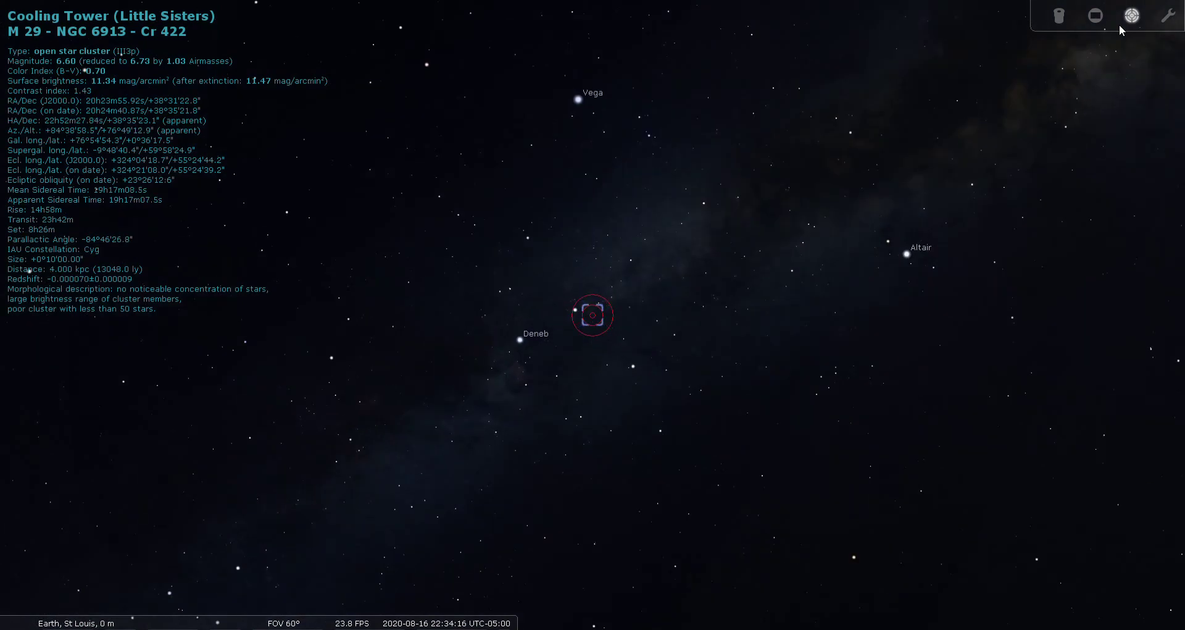
# Search for the object M39 and centre the sky view on it.
pyautogui.moveTo(5, 417)
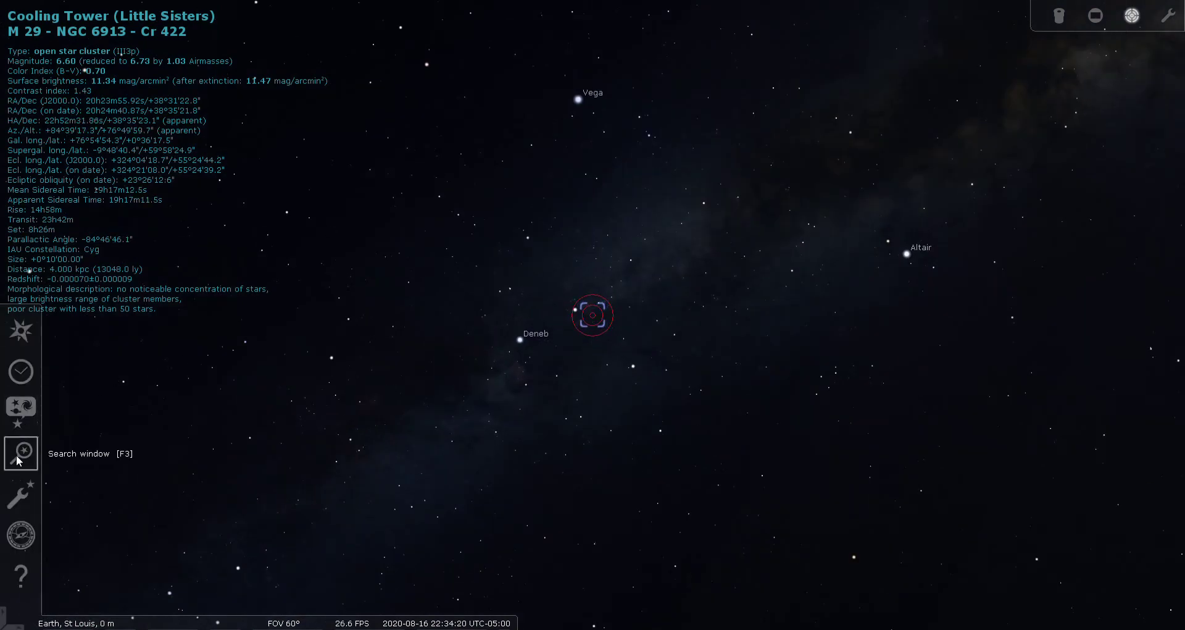
pyautogui.click(22, 452)
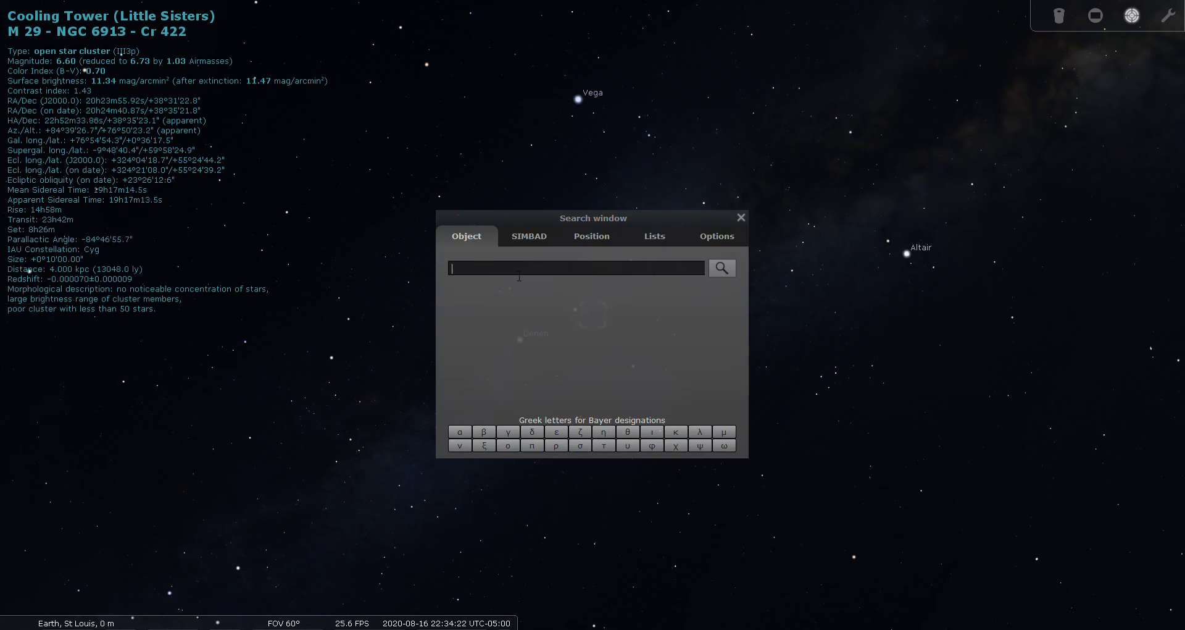
pyautogui.write('m39')
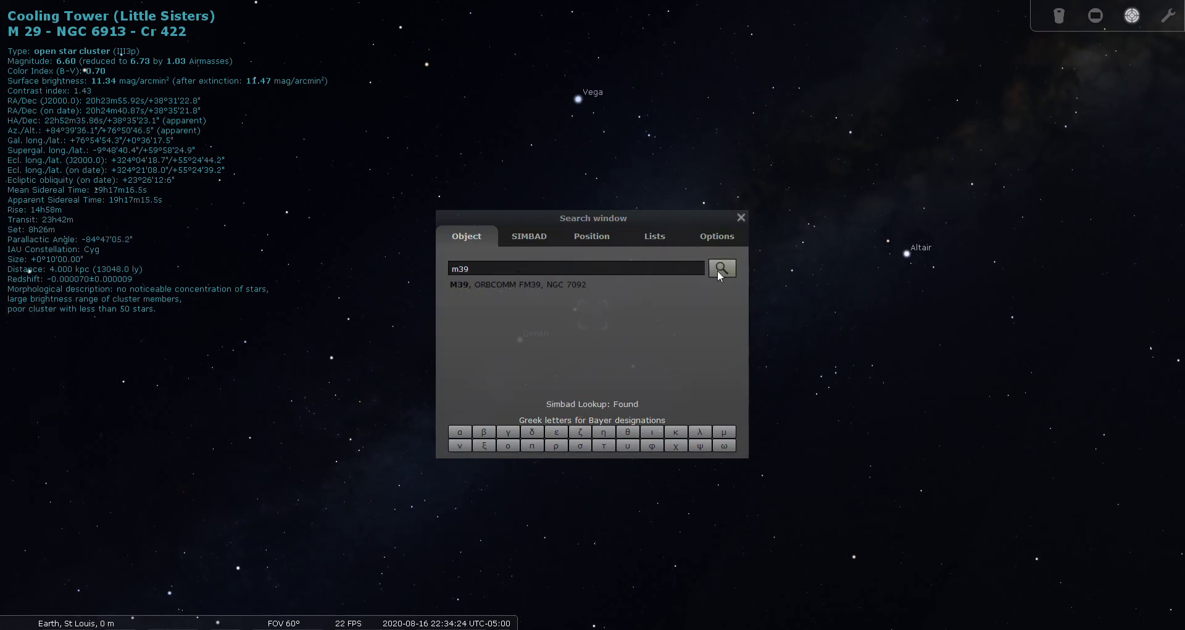
pyautogui.click(717, 271)
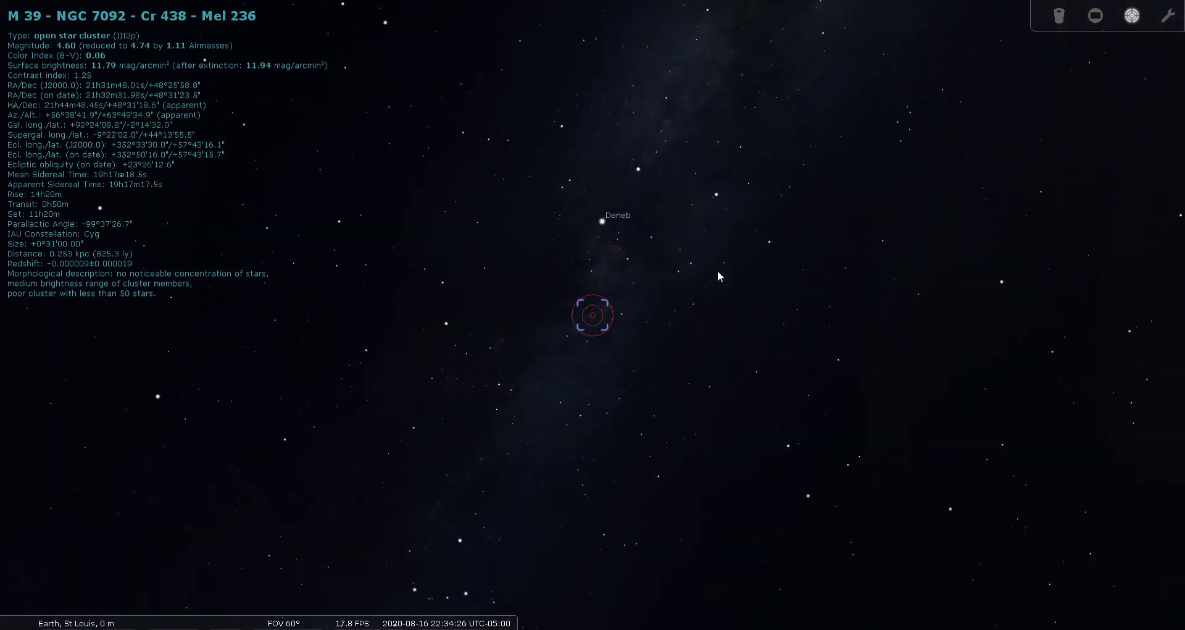
# Examine M39 inside the Telrad circles at a 5.73° field of view and through the 19mm Panoptic, and return to the 60° Telrad view.
pyautogui.click(1130, 18)
pyautogui.click(1131, 17)
pyautogui.scroll(2, 1114, 22)
pyautogui.scroll(3, 1113, 23)
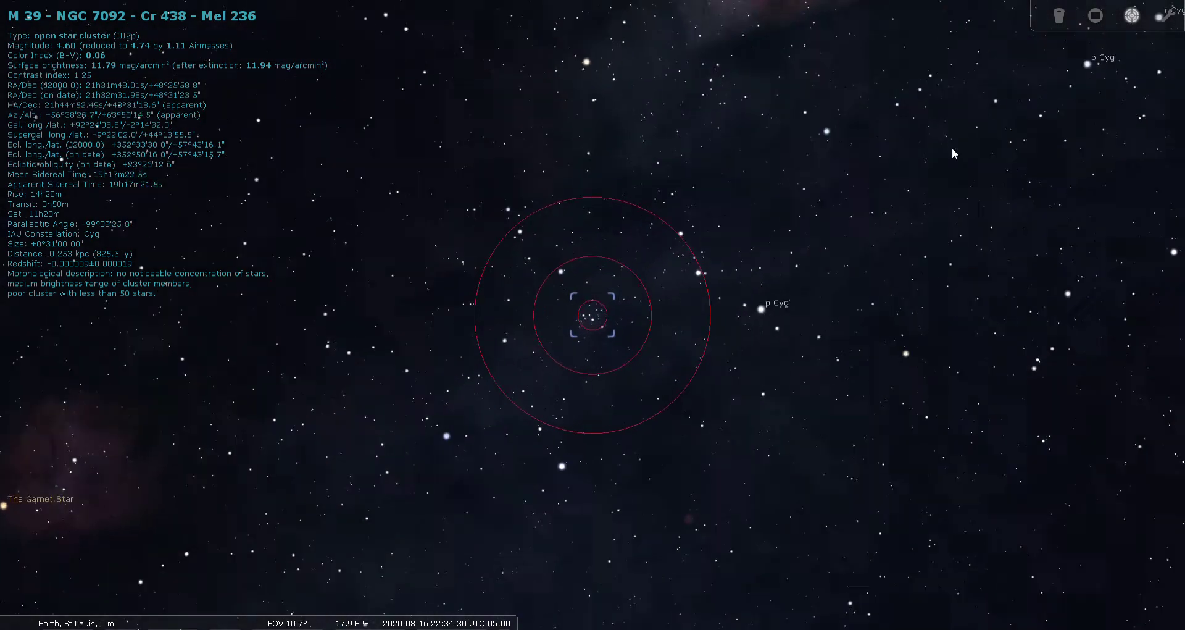
pyautogui.scroll(1, 590, 362)
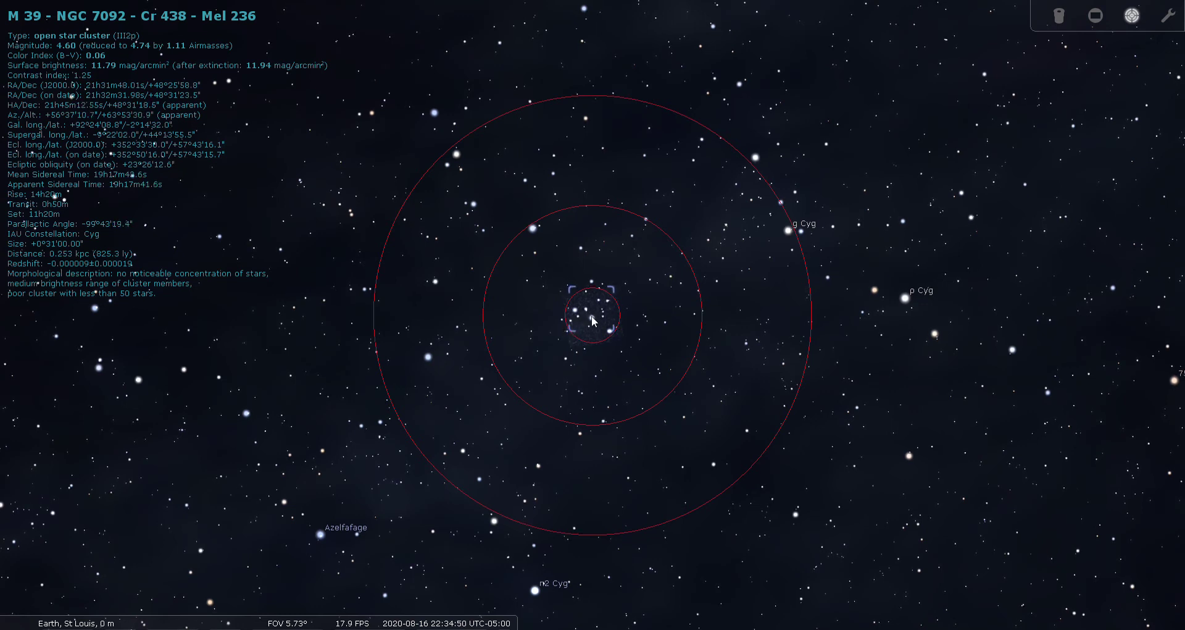
pyautogui.click(1066, 13)
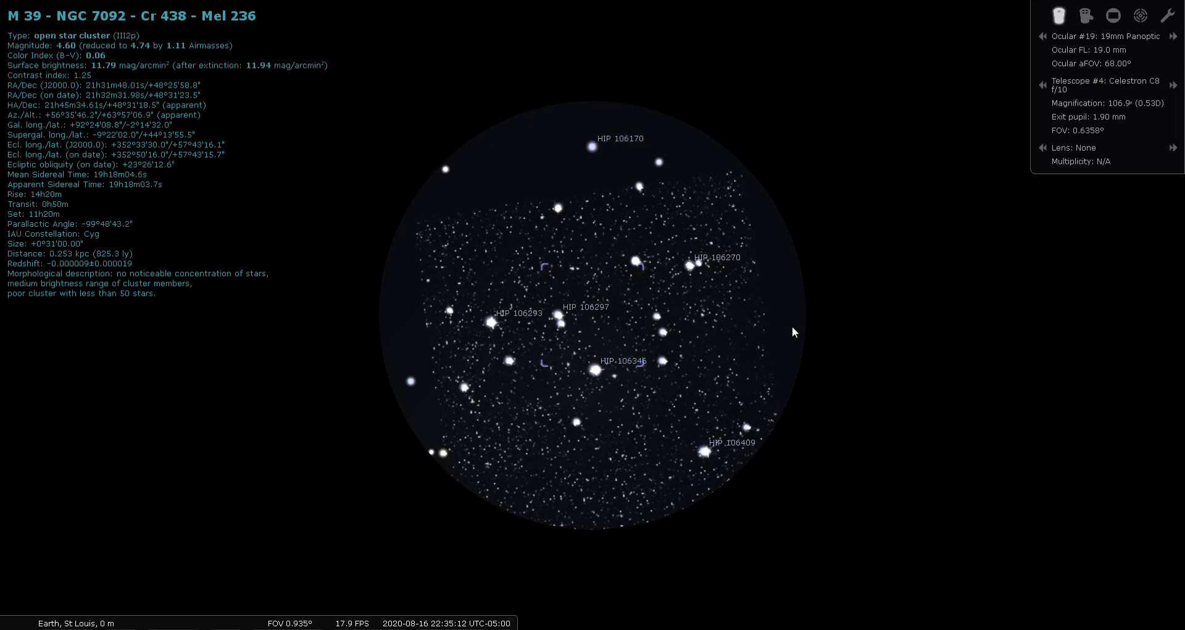
pyautogui.click(1137, 18)
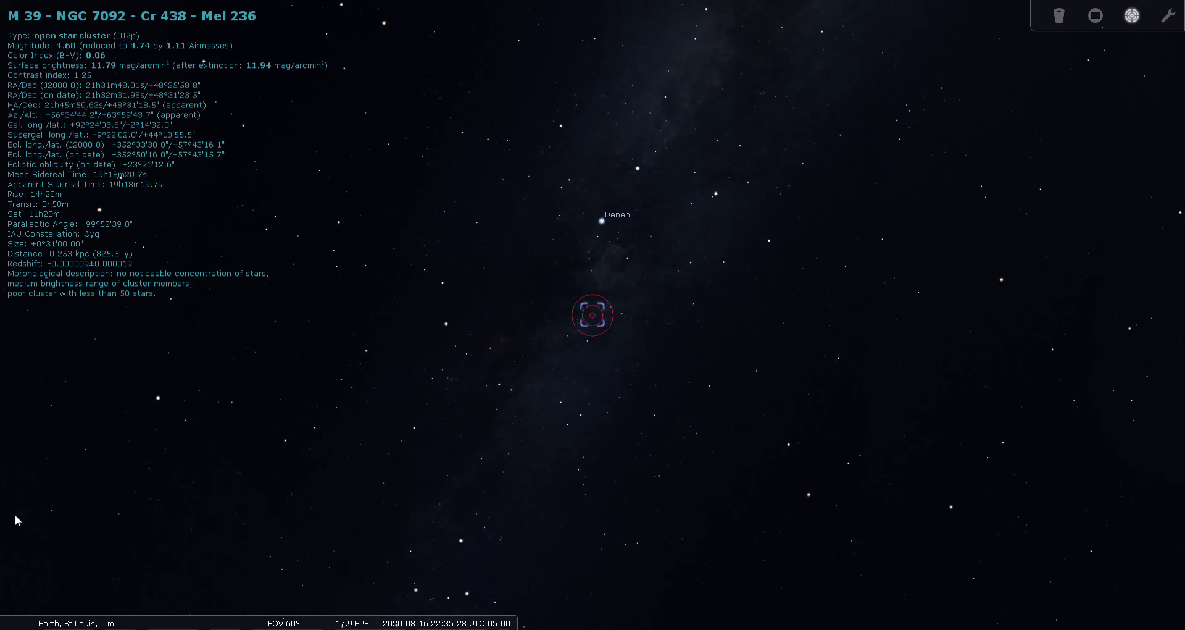
# Search for the object NGC6826 and centre the sky view on it.
pyautogui.moveTo(12, 486)
pyautogui.click(21, 453)
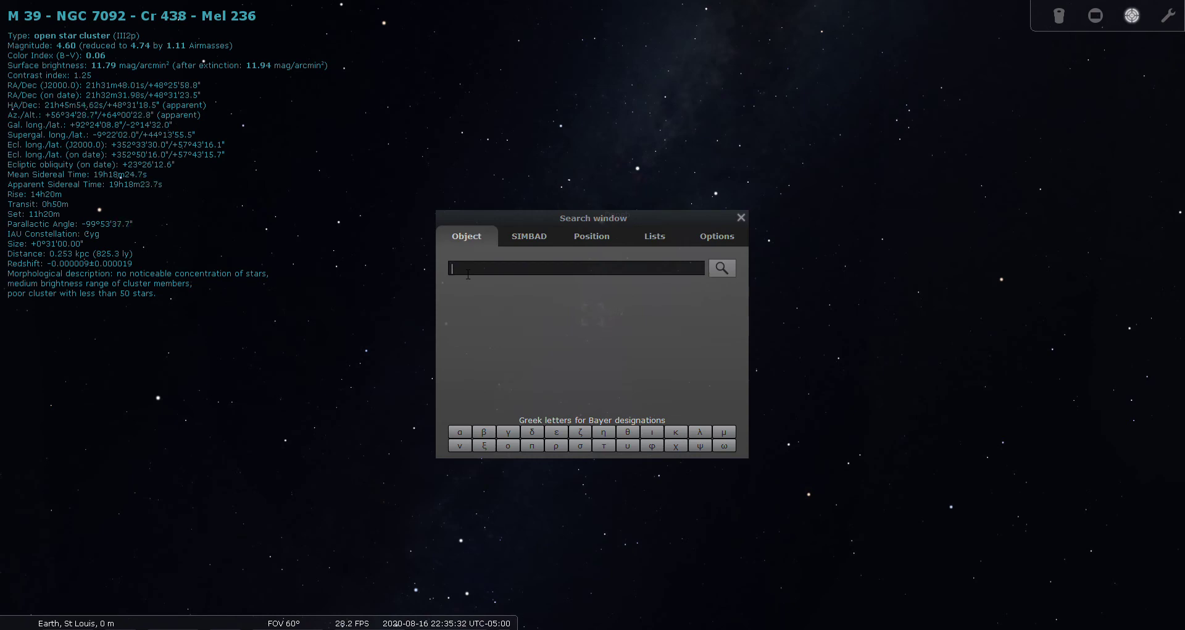
pyautogui.write('ngc68')
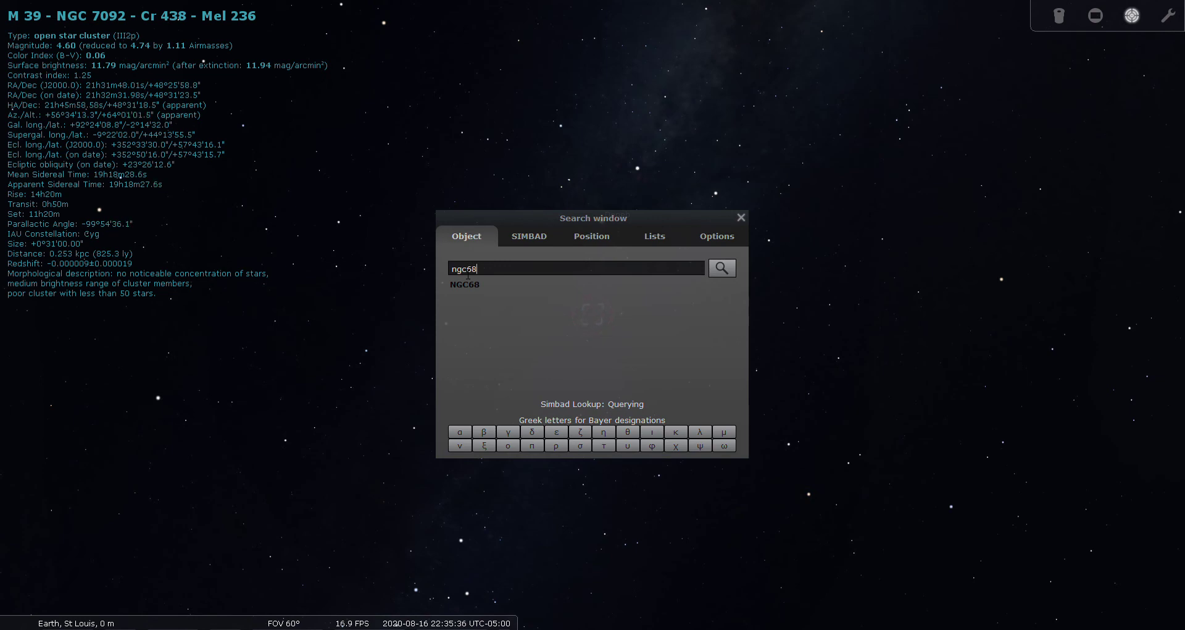
pyautogui.write('26')
pyautogui.click(723, 268)
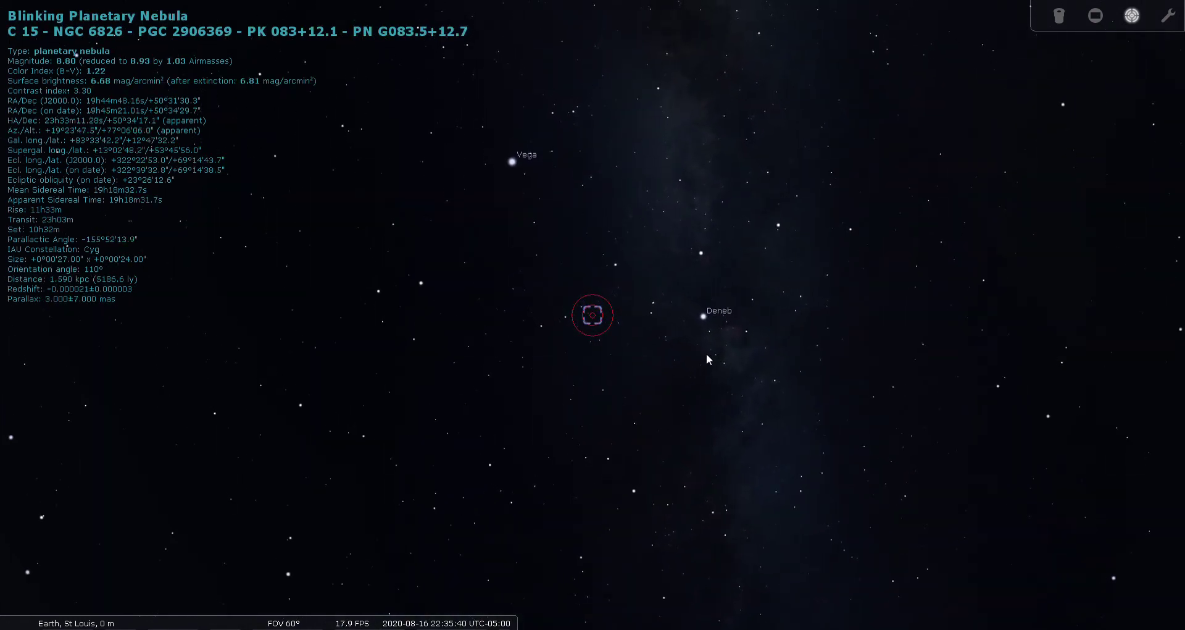
# Examine the surroundings of NGC 6826 inside the Telrad circles at a 5.73° field of view.
pyautogui.click(1134, 17)
pyautogui.scroll(1, 1133, 15)
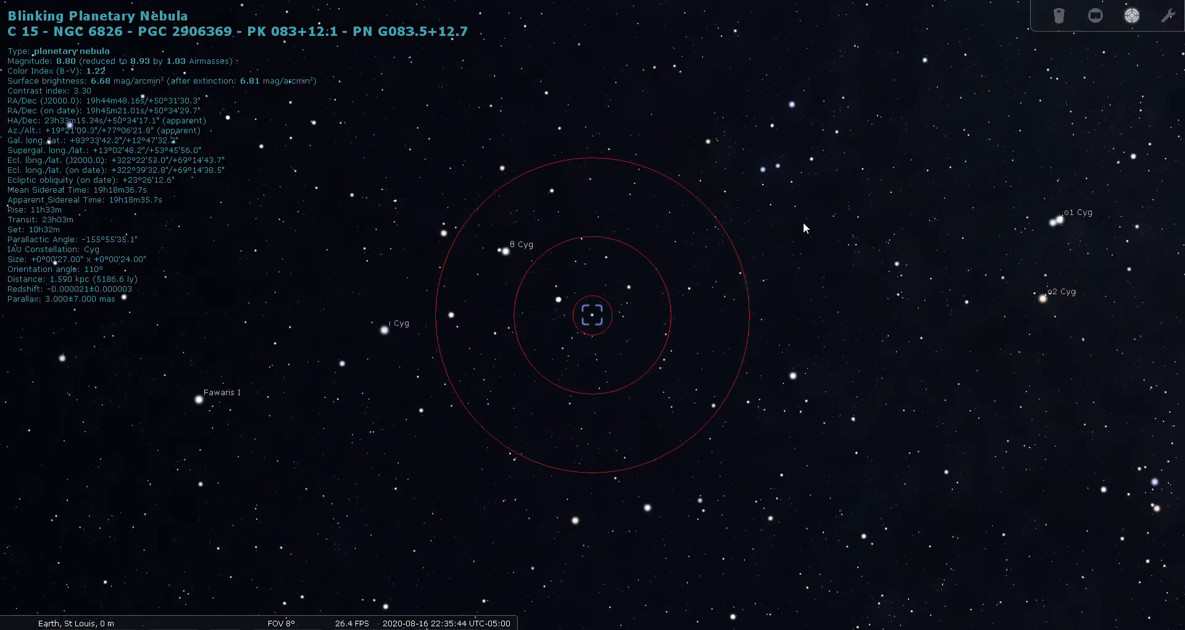
pyautogui.scroll(1, 671, 344)
pyautogui.scroll(1, 672, 344)
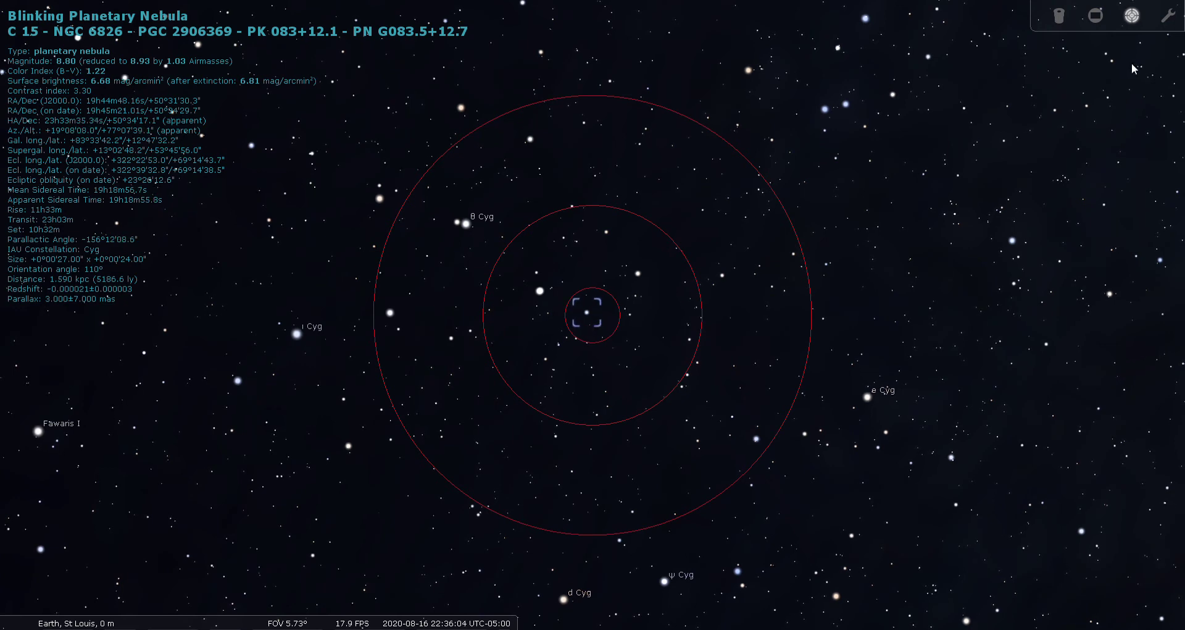
# Compare NGC 6826 through the 19mm Panoptic, 24mm Panoptic and 13mm Nagler Type 6 eyepieces, and close the eyepiece view.
pyautogui.click(1058, 19)
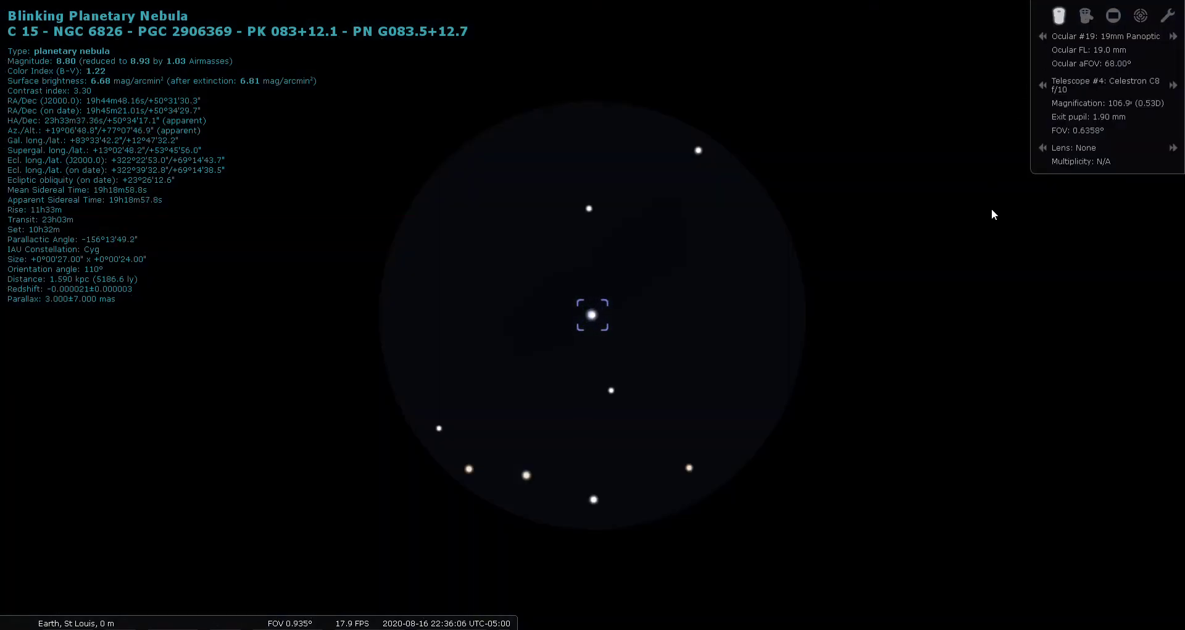
pyautogui.click(1044, 36)
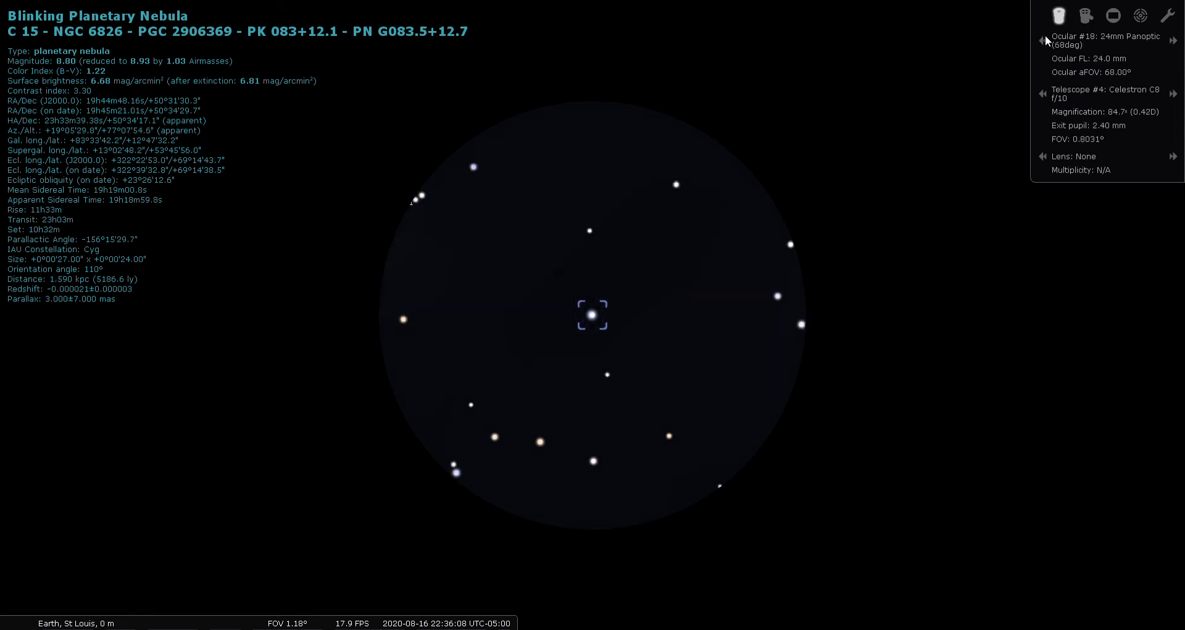
pyautogui.click(1173, 41)
pyautogui.click(1173, 41)
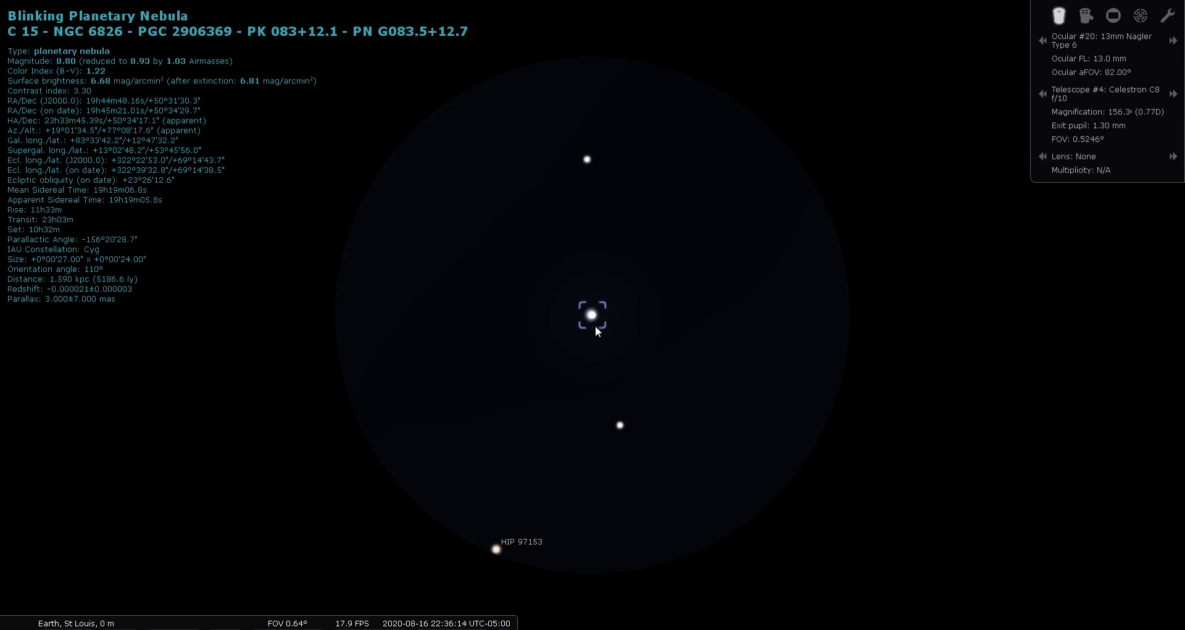
pyautogui.click(1061, 18)
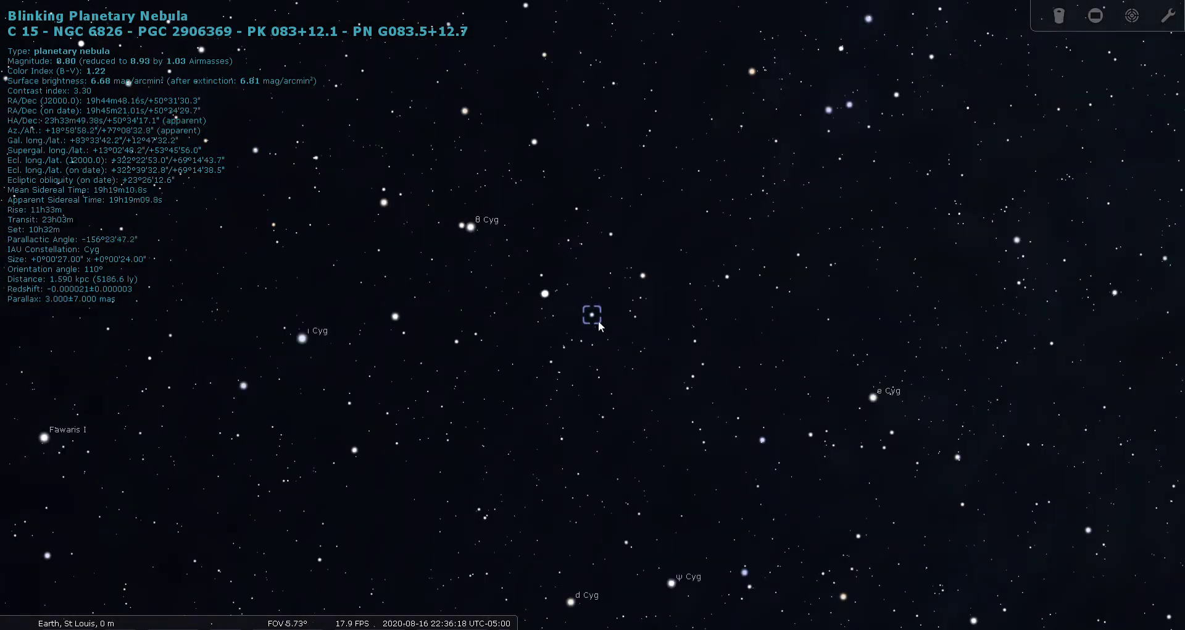
# Inspect the Blinking Planetary Nebula up close at a field of view of about 0.075°.
pyautogui.scroll(5, 598, 323)
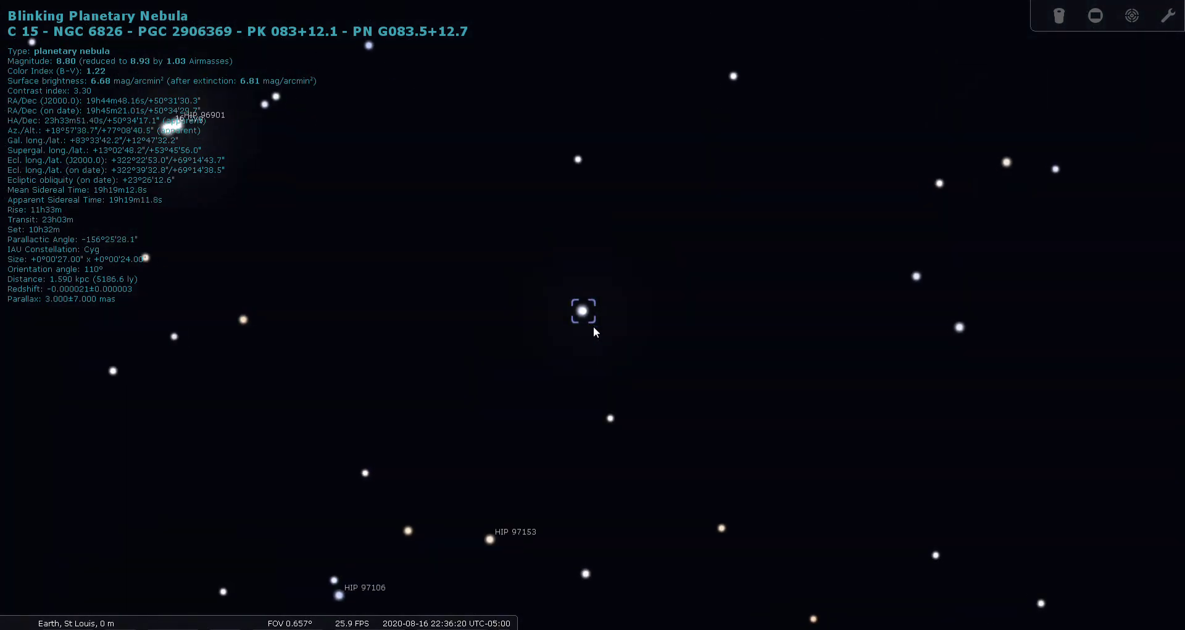
pyautogui.scroll(2, 586, 344)
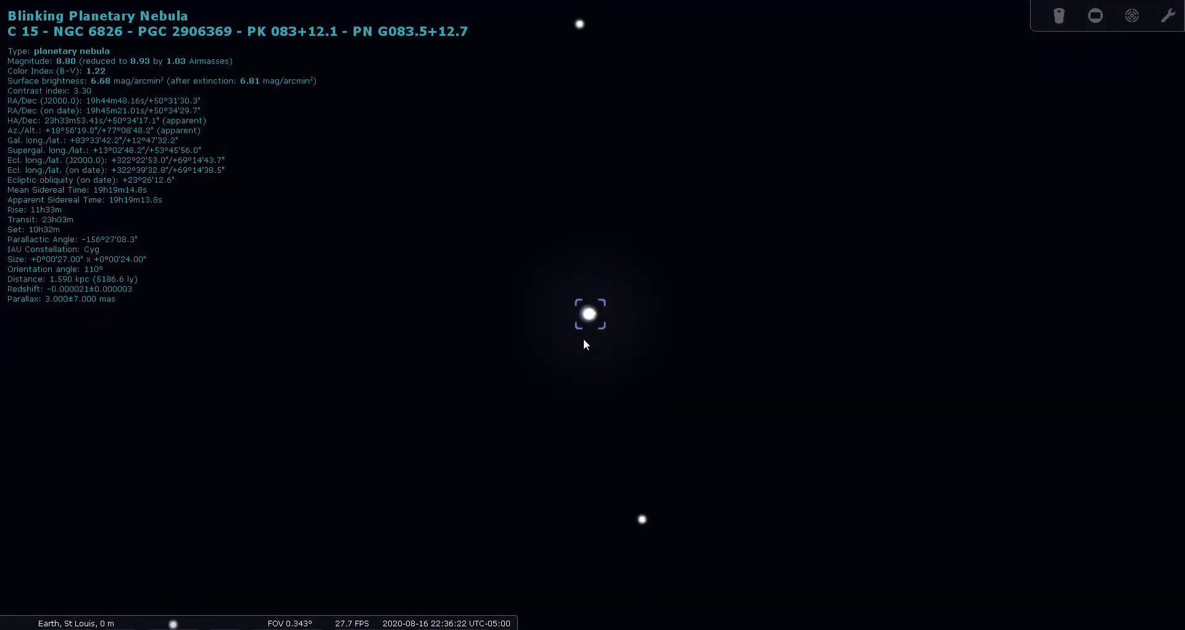
pyautogui.scroll(4, 585, 344)
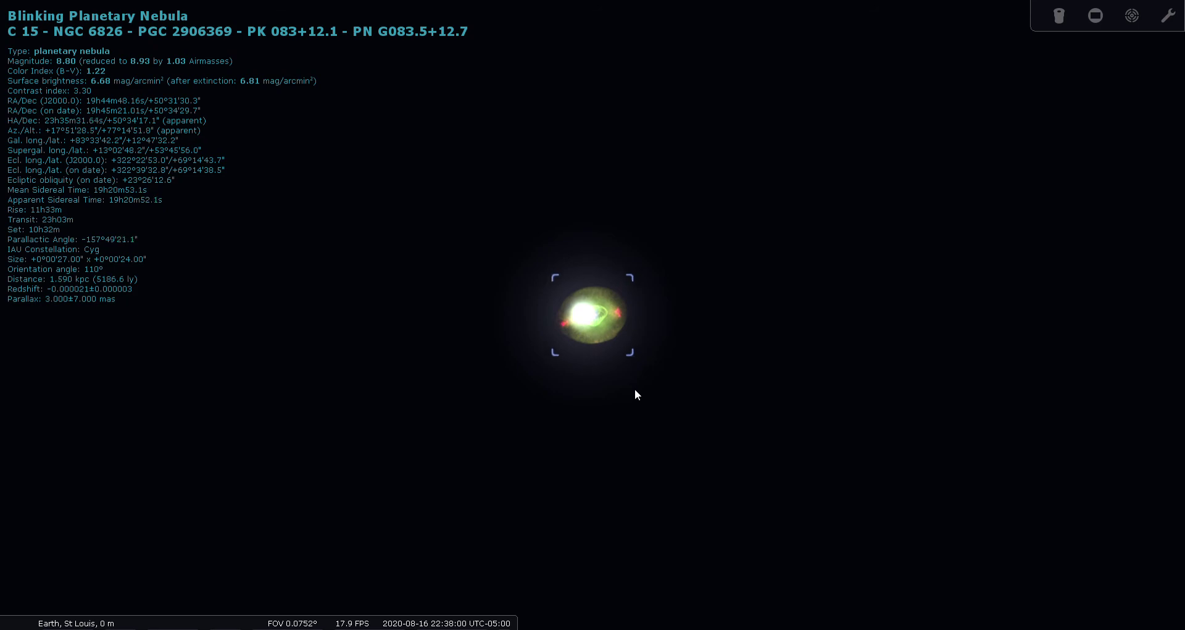
# Return to the 60° field of view with the nebula deselected and the Telrad circles off, and bring the region around Deneb to mid-view.
pyautogui.click(1127, 7)
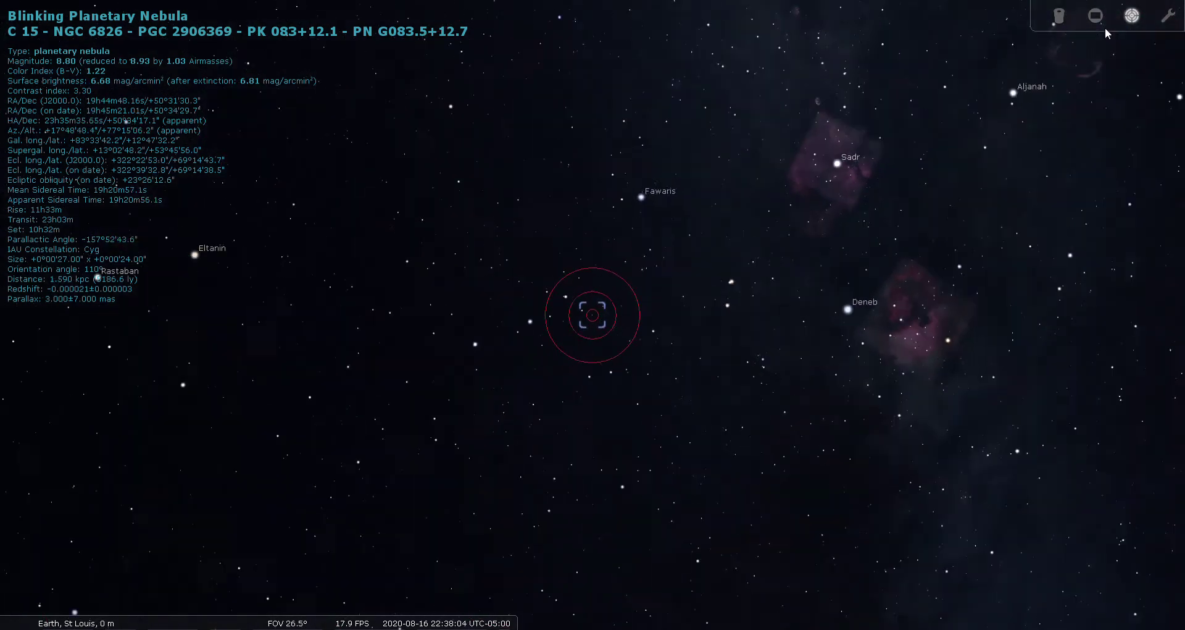
pyautogui.rightClick(568, 332)
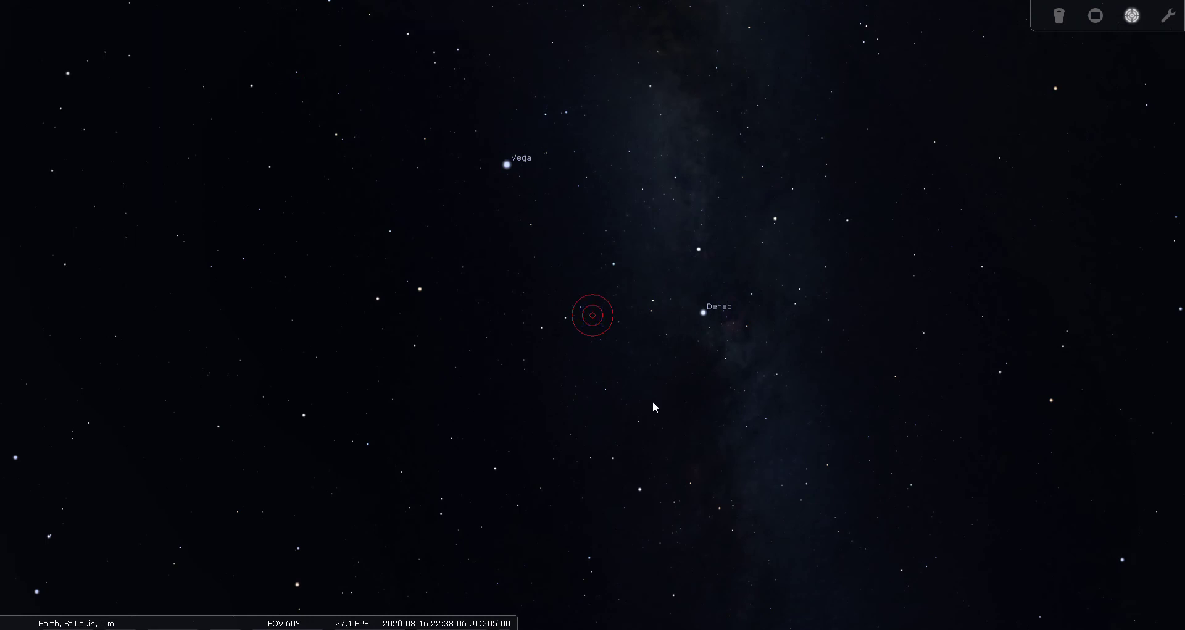
pyautogui.click(1131, 21)
pyautogui.moveTo(664, 413); pyautogui.dragTo(628, 374)
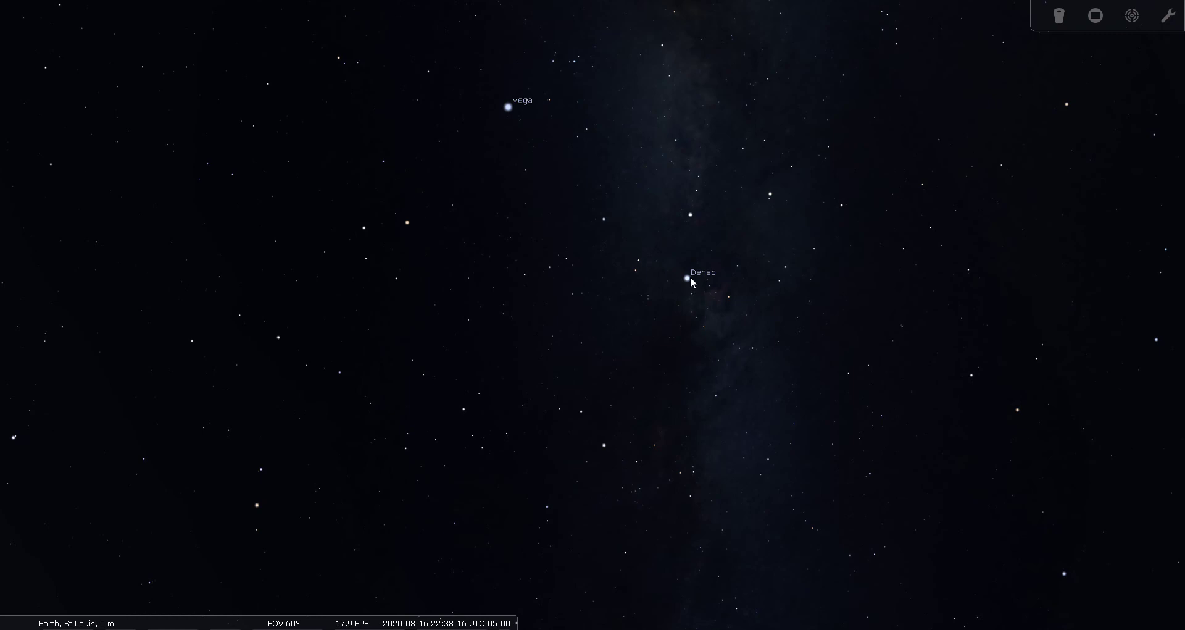
pyautogui.moveTo(692, 282); pyautogui.dragTo(706, 310)
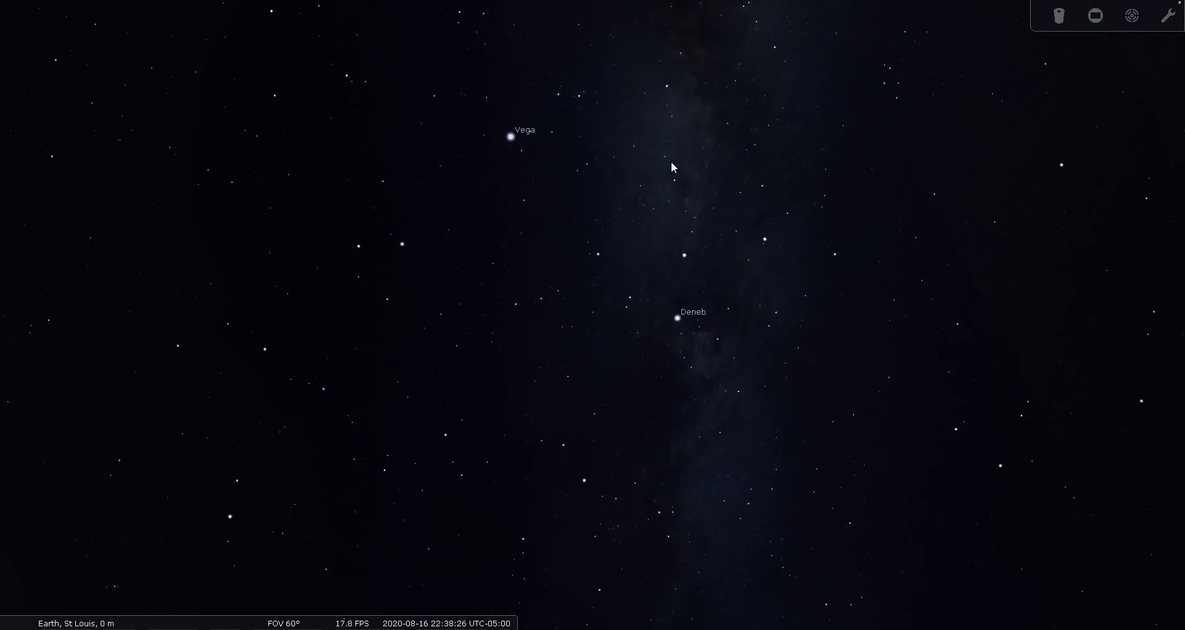
# Select Albireo to read its details, deselect it and turn on the constellation lines.
pyautogui.click(667, 87)
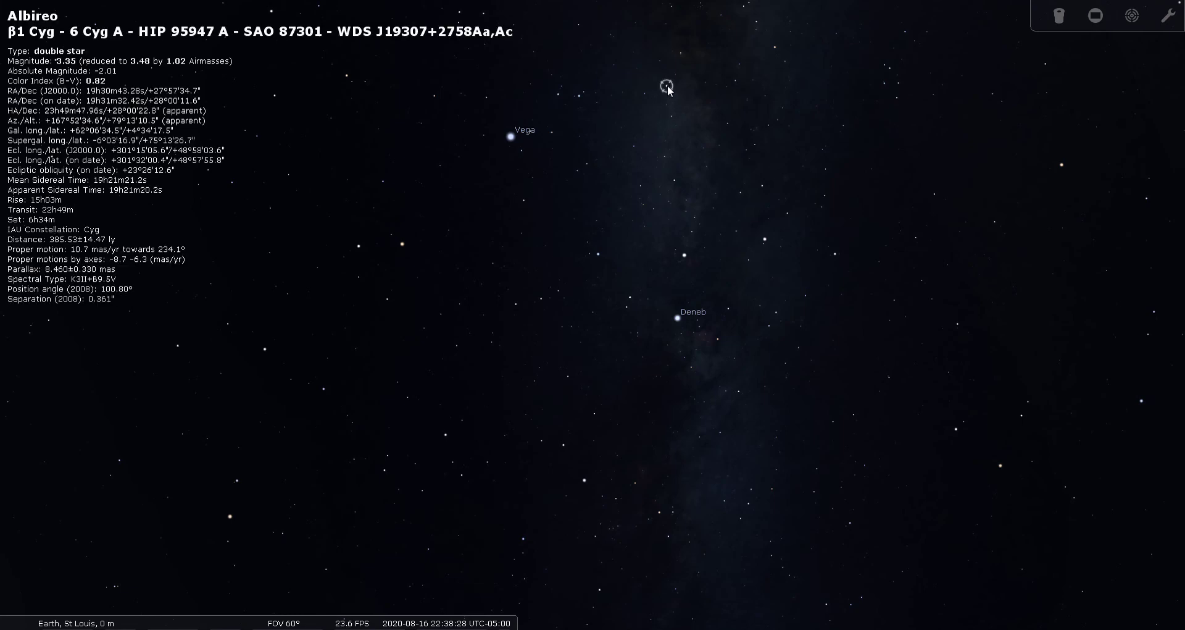
pyautogui.rightClick(716, 247)
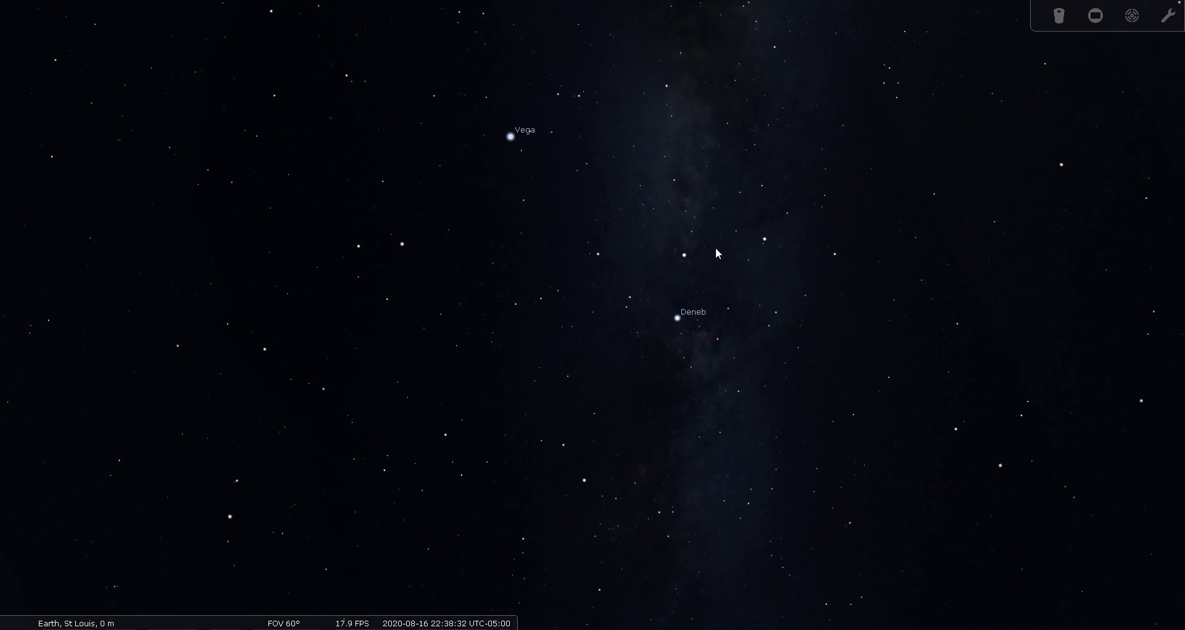
pyautogui.moveTo(278, 628)
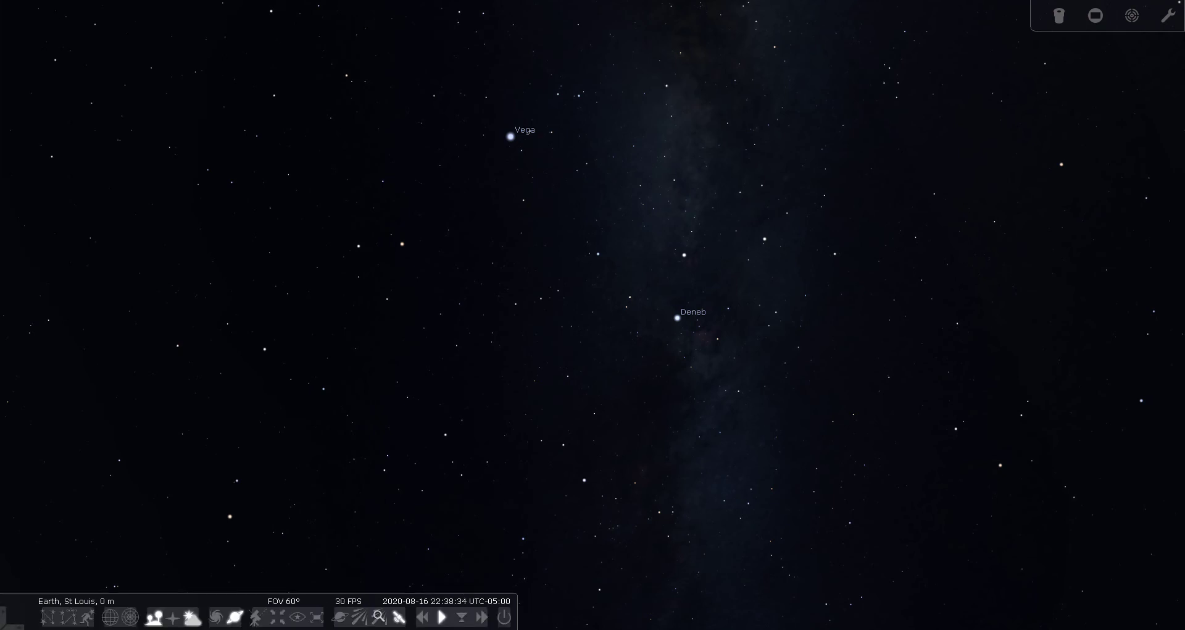
pyautogui.press('c')
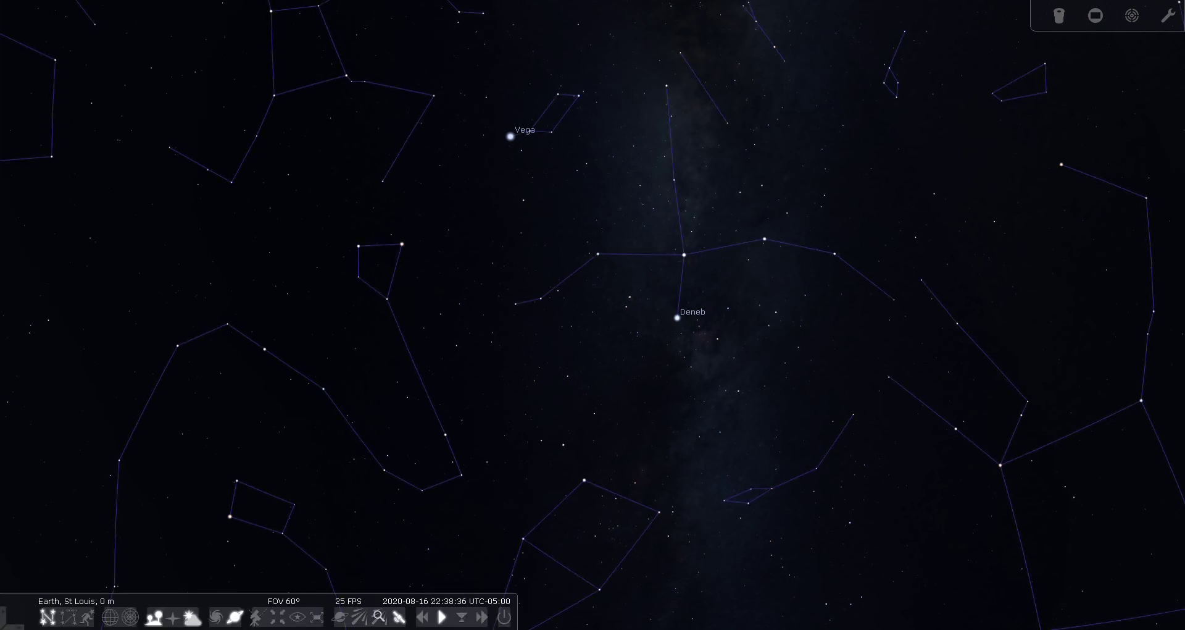
# Show the constellation names, replace the constellation lines with boundaries, and hide both the boundaries and the names.
pyautogui.press('v')
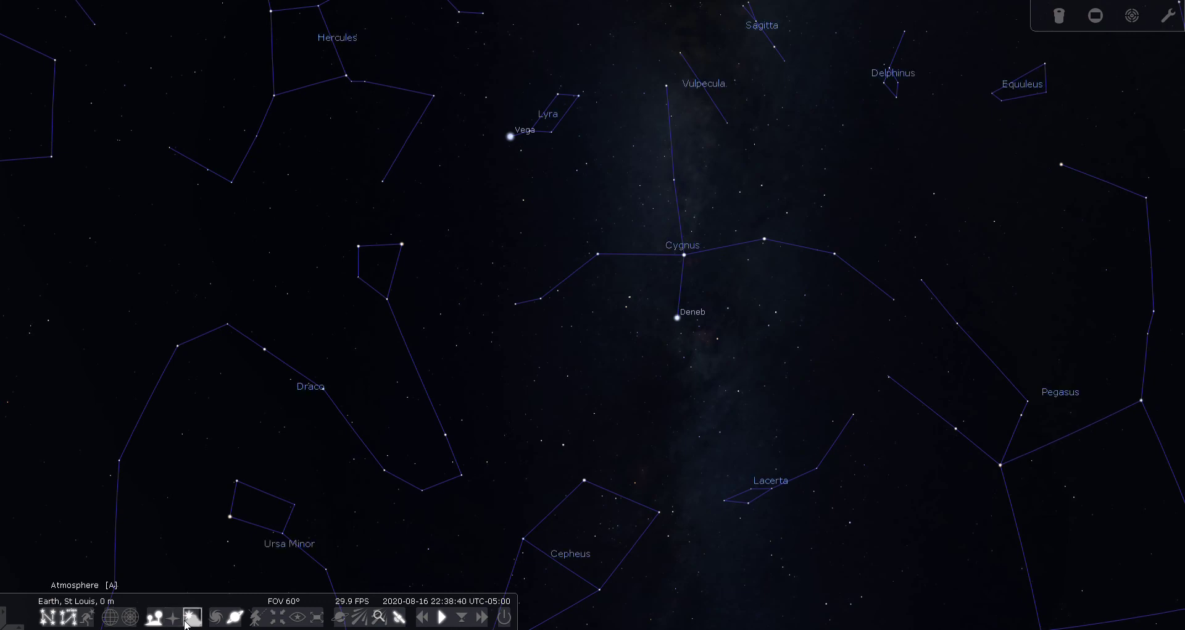
pyautogui.press('c')
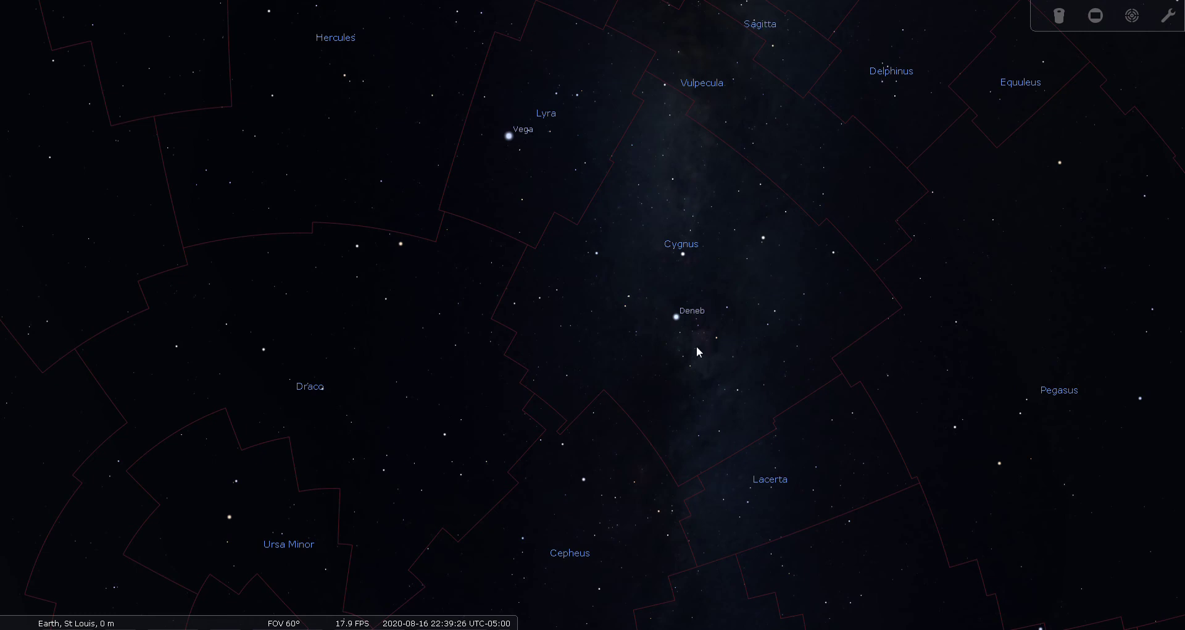
pyautogui.press('b')
pyautogui.press('v')
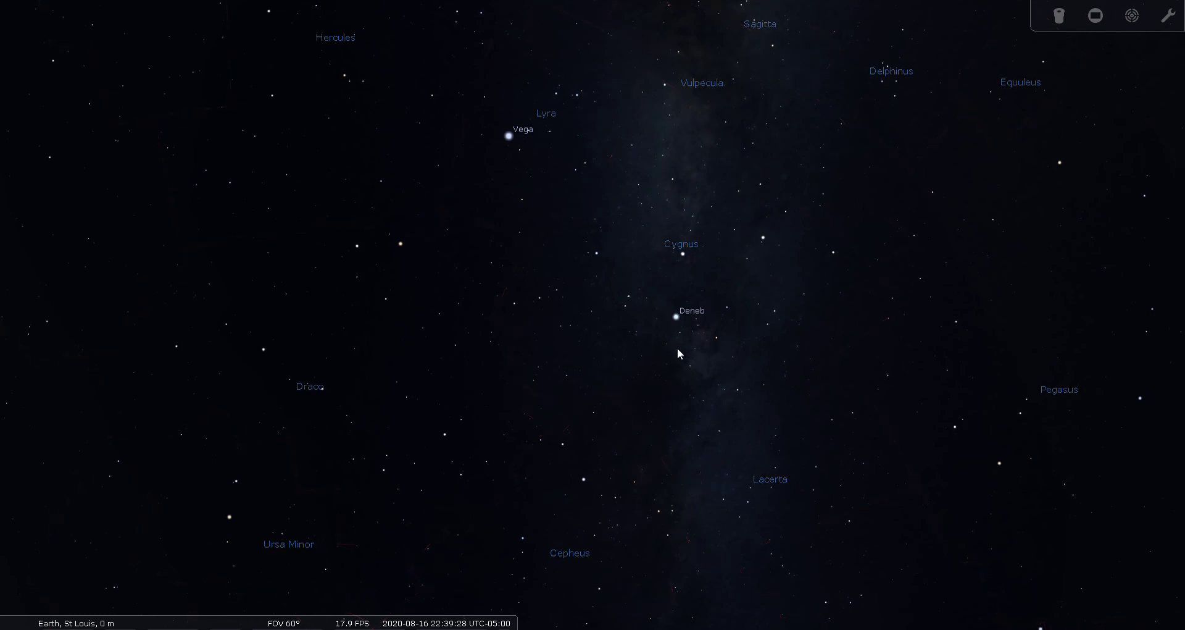
# Search for NGC 6960 and centre the sky view on the West Veil Nebula.
pyautogui.moveTo(648, 367); pyautogui.dragTo(531, 296)
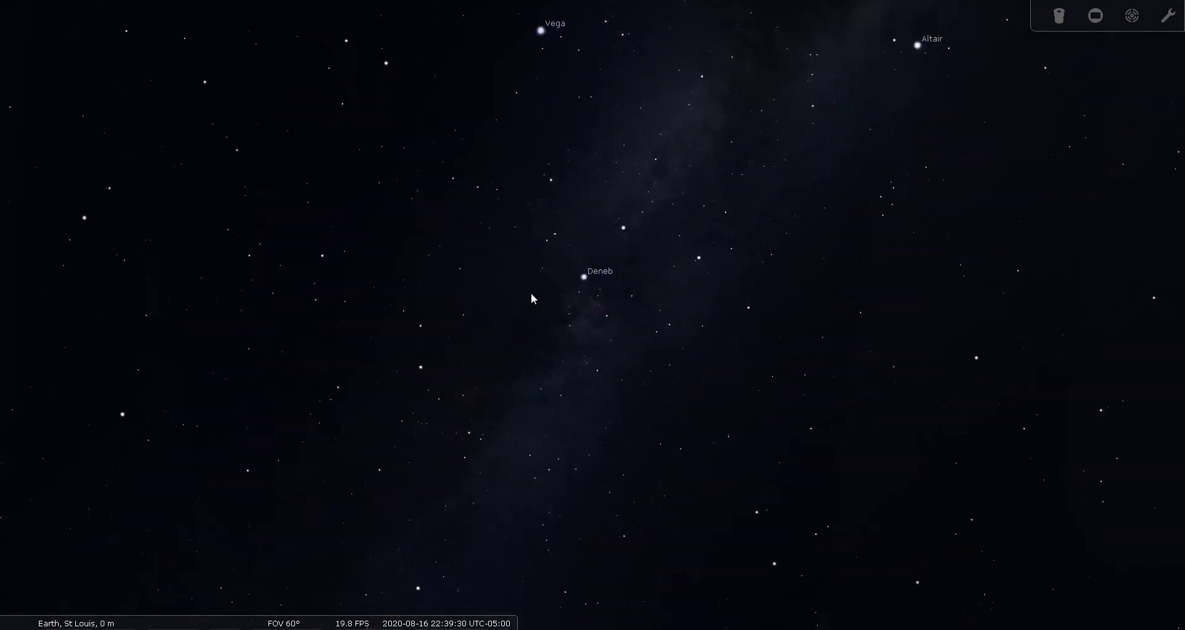
pyautogui.moveTo(695, 336); pyautogui.dragTo(650, 322)
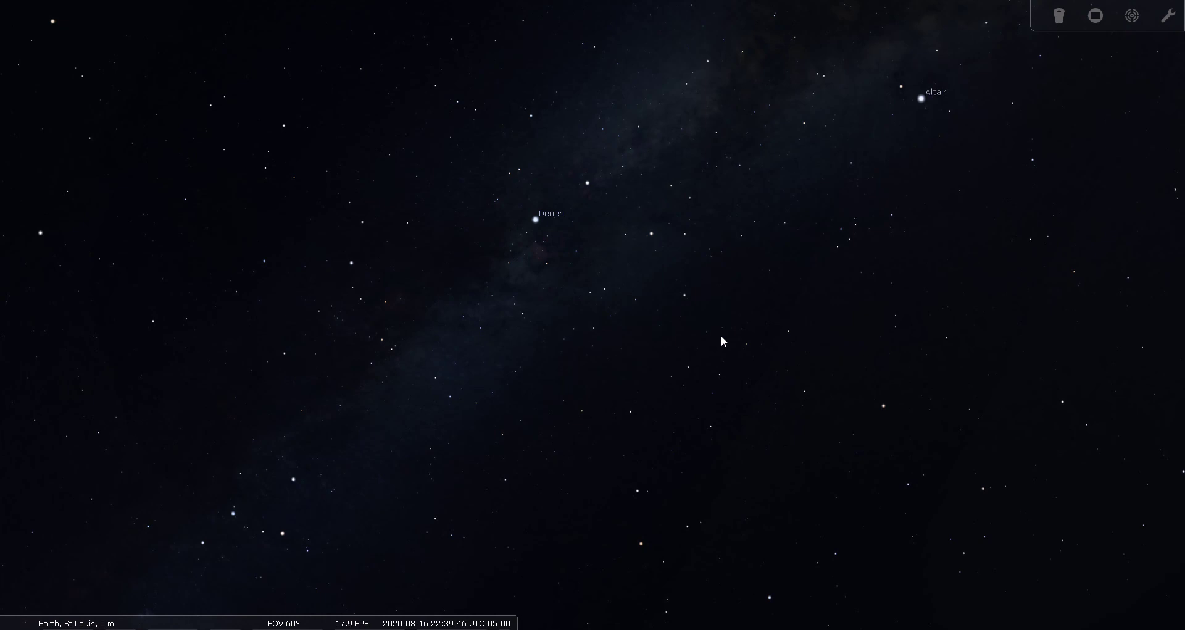
pyautogui.moveTo(13, 432)
pyautogui.click(18, 453)
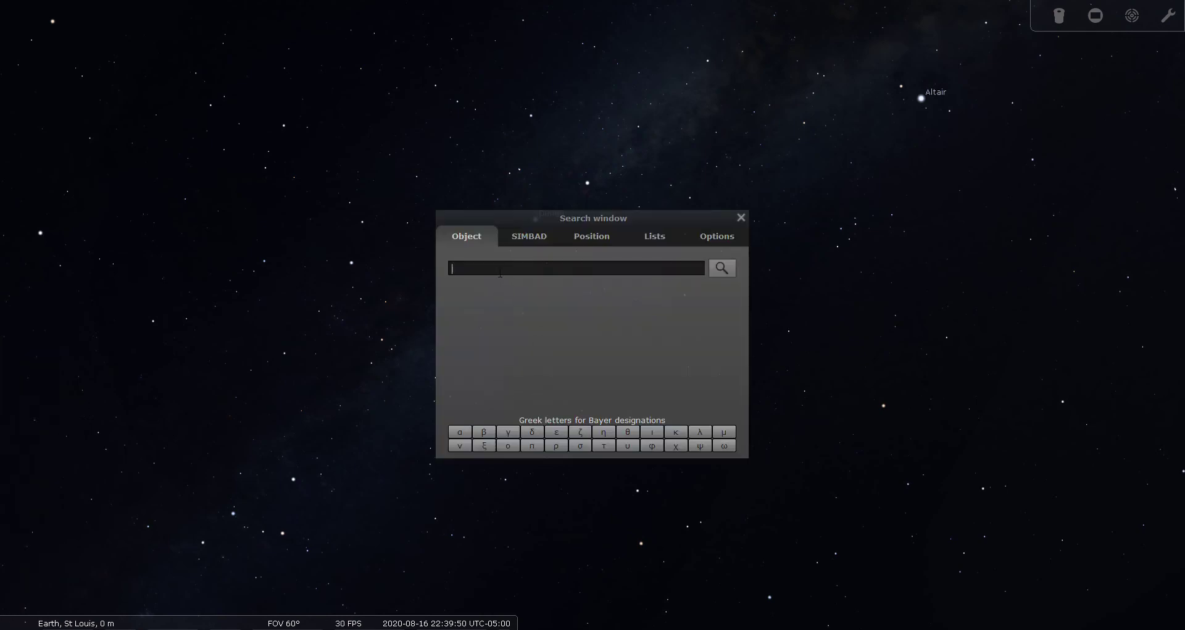
pyautogui.write('ngc')
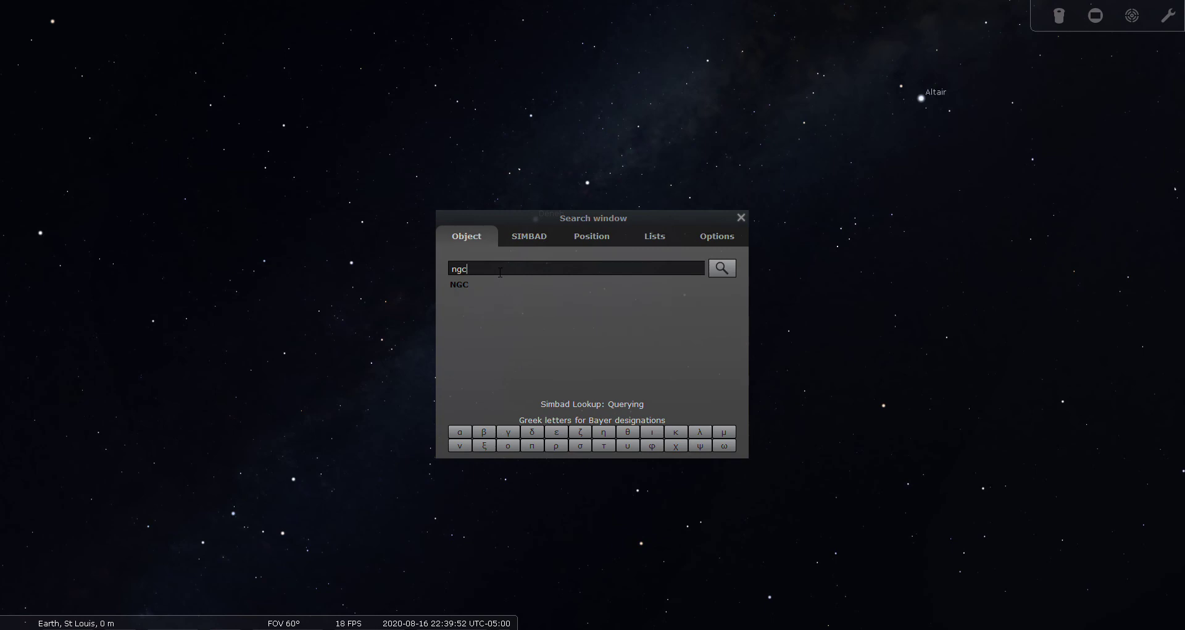
pyautogui.write('6960')
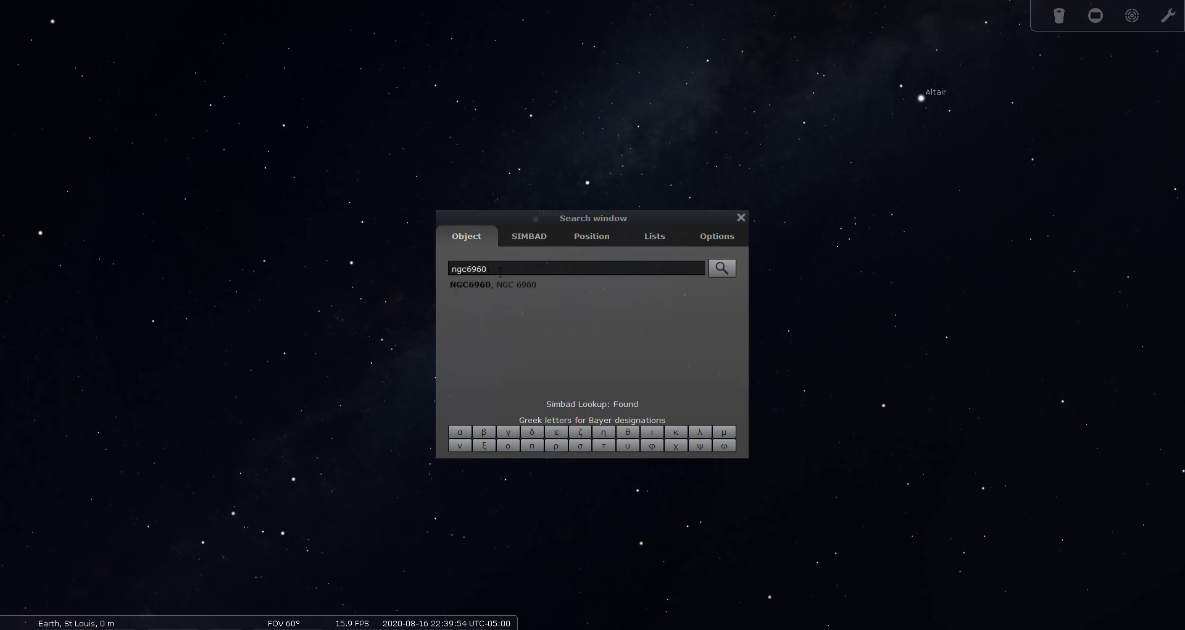
pyautogui.click(722, 268)
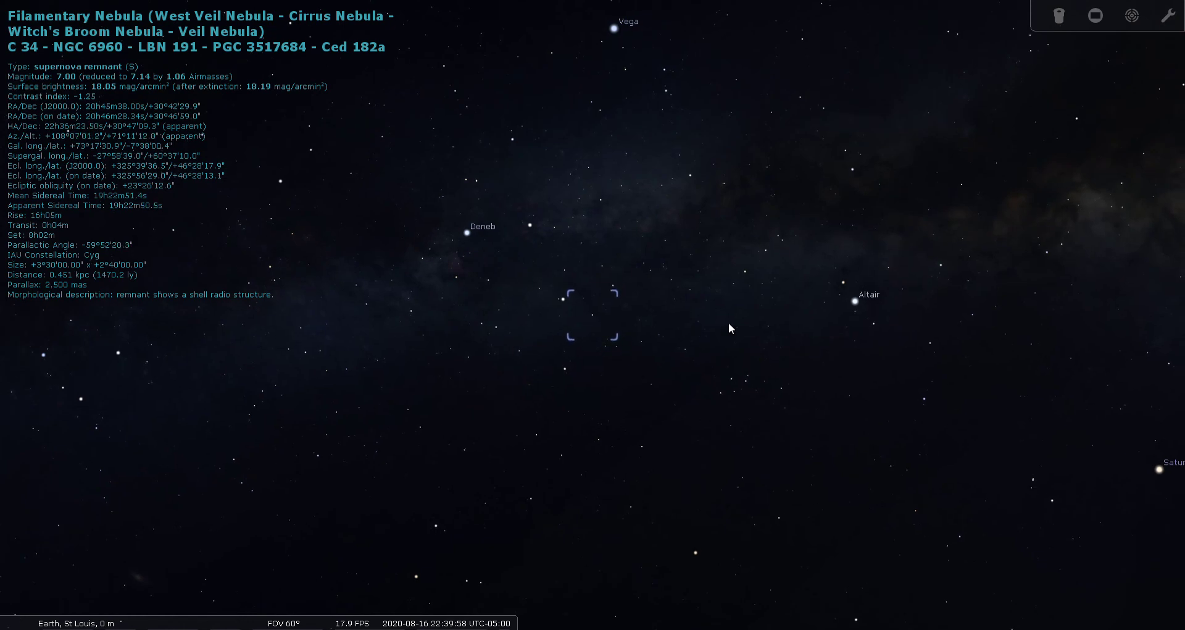
# Turn on the Telrad circles, centre them on 52 Cyg and narrow the field of view to about 5.73°.
pyautogui.click(1132, 17)
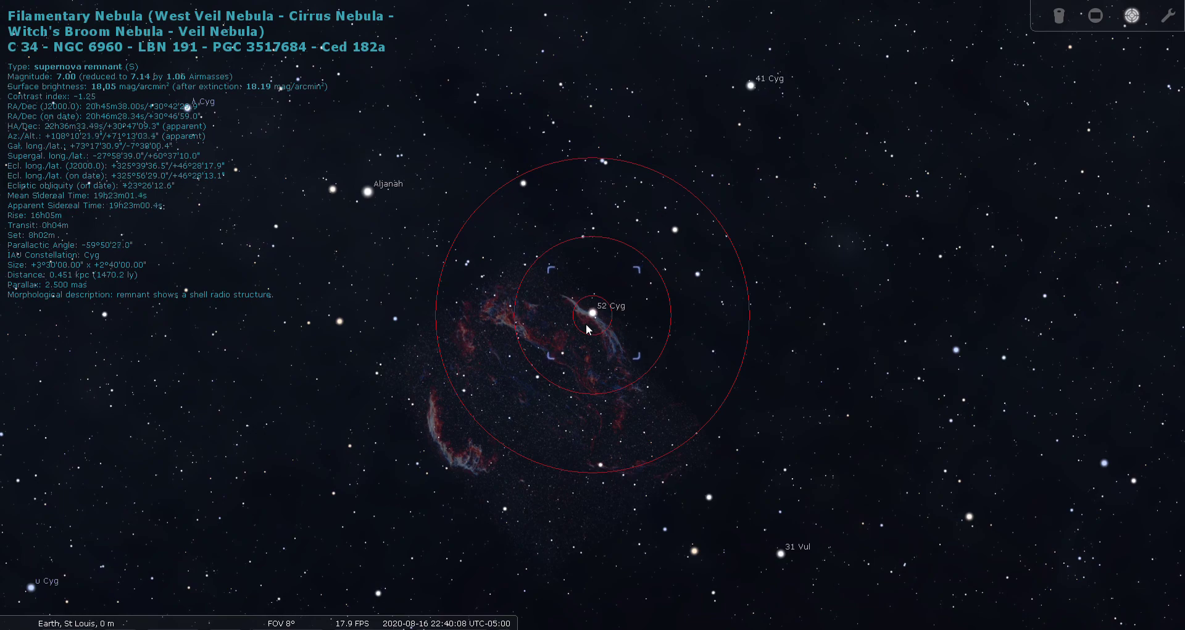
pyautogui.moveTo(587, 365)
pyautogui.mouseDown()
pyautogui.moveTo(632, 319)
pyautogui.moveTo(624, 353)
pyautogui.moveTo(586, 363)
pyautogui.mouseUp()
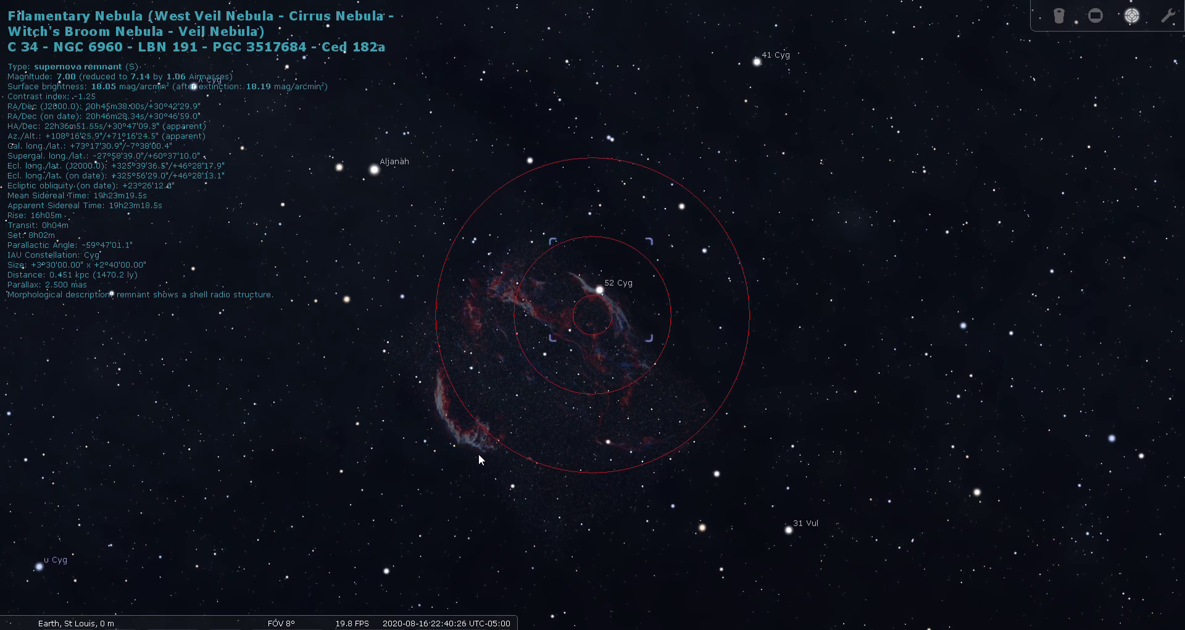
pyautogui.moveTo(581, 369); pyautogui.dragTo(571, 392)
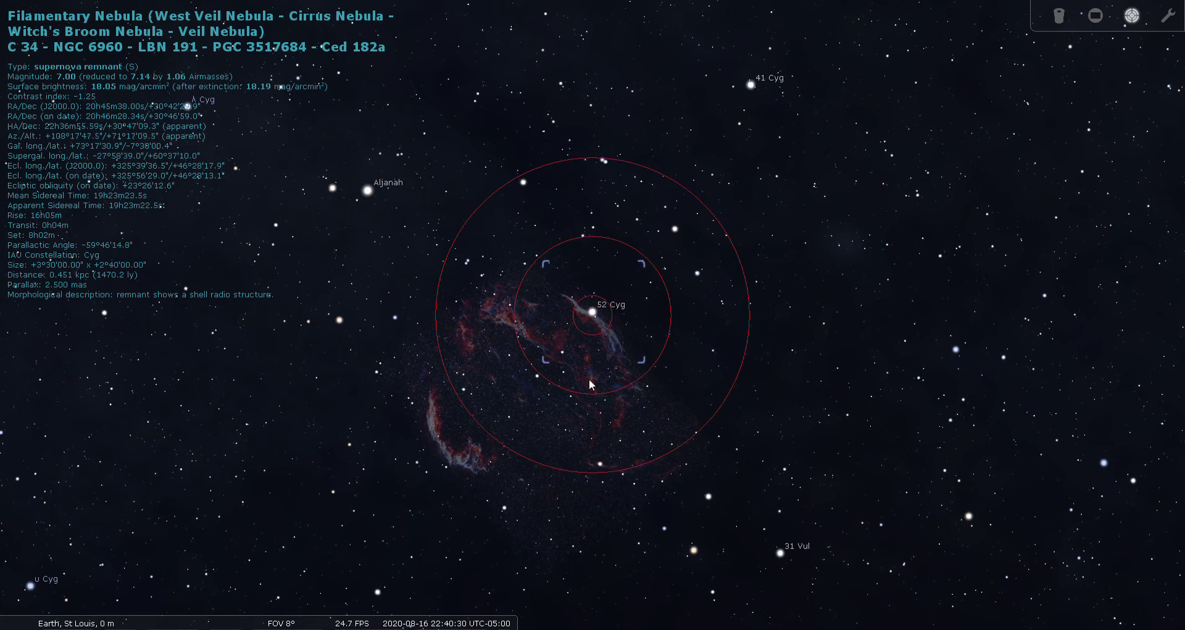
pyautogui.scroll(2, 475, 467)
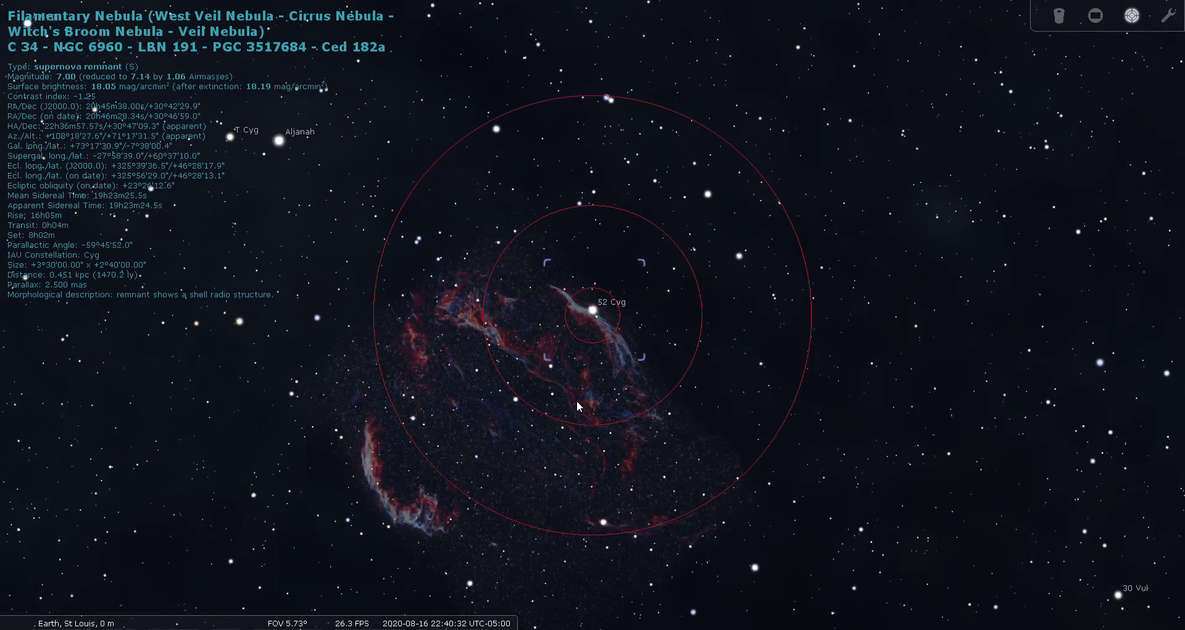
# Select 52 Cyg, compare it through the 13mm Nagler Type 6, 19mm Panoptic and 24mm Panoptic eyepieces, deselect it and close the eyepiece view.
pyautogui.click(596, 314)
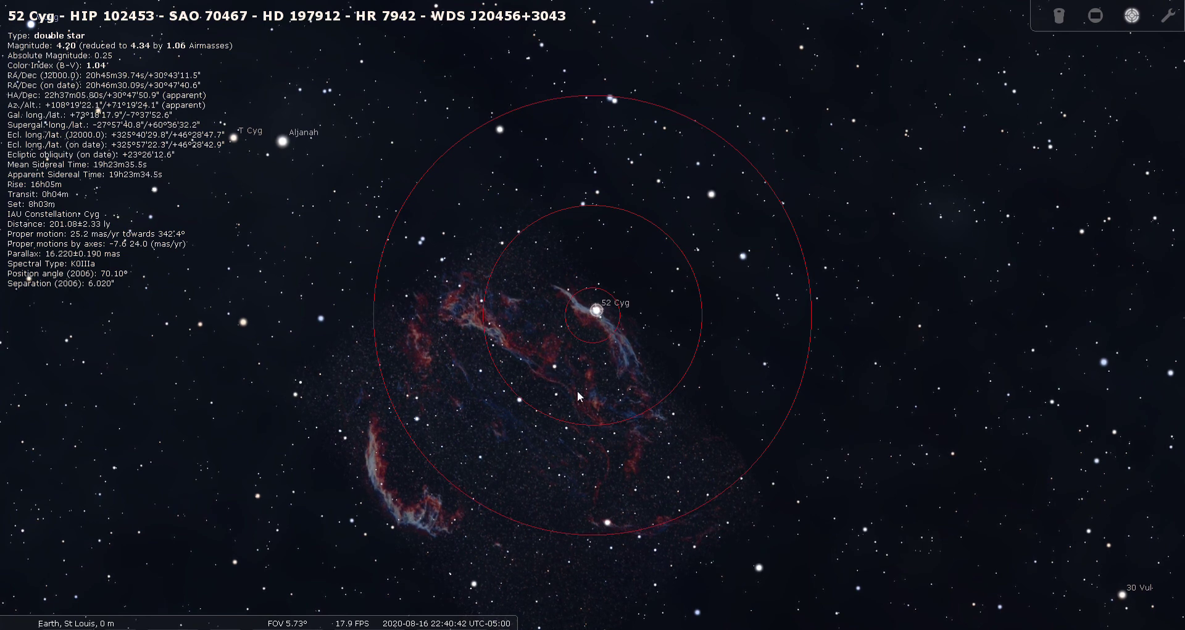
pyautogui.click(1059, 17)
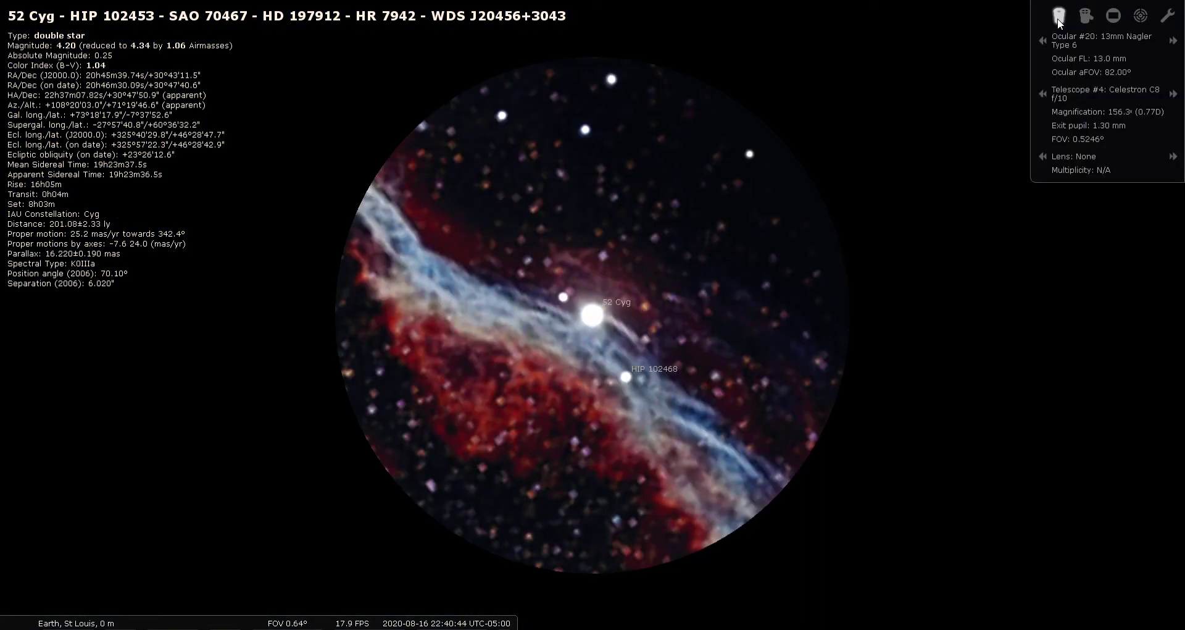
pyautogui.click(1042, 40)
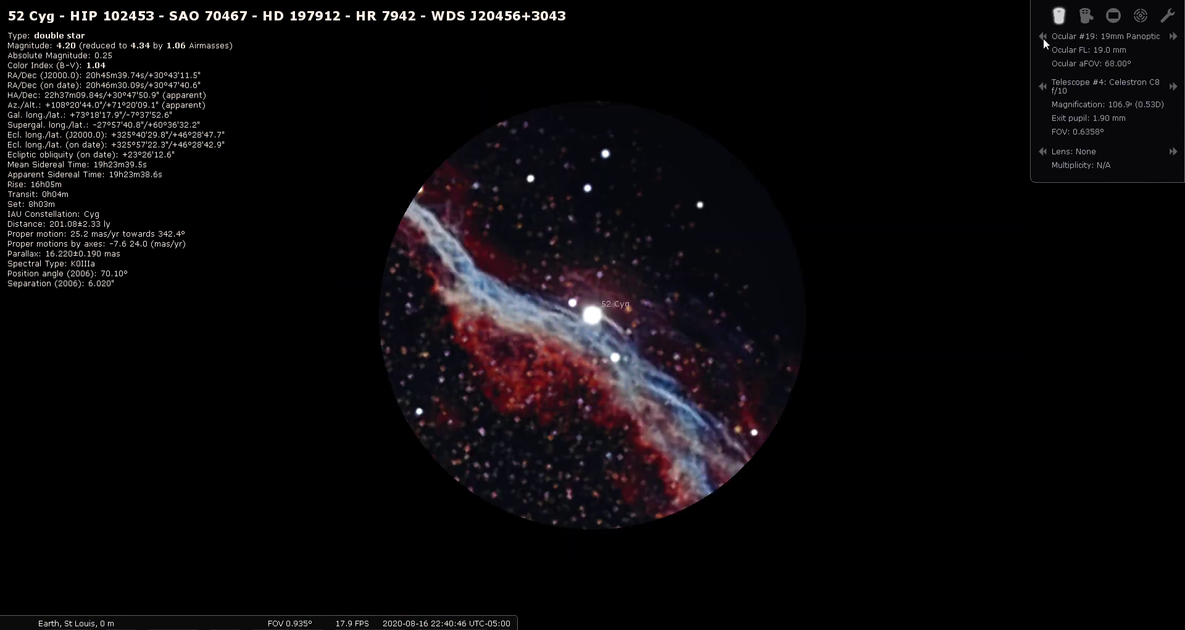
pyautogui.click(1043, 38)
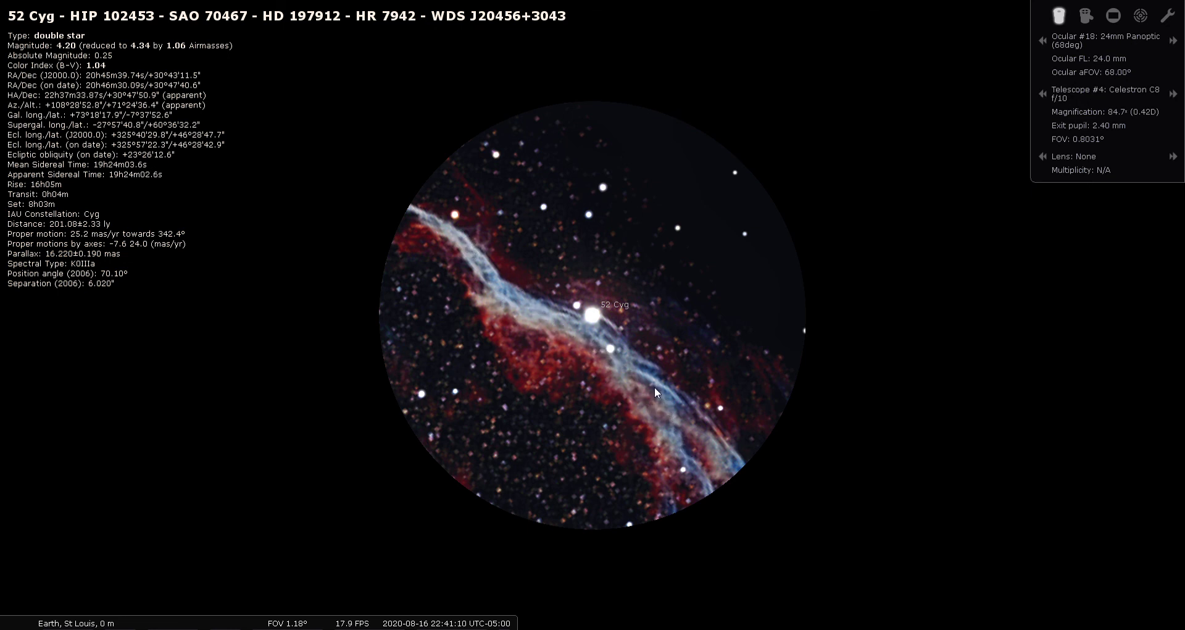
pyautogui.rightClick(565, 365)
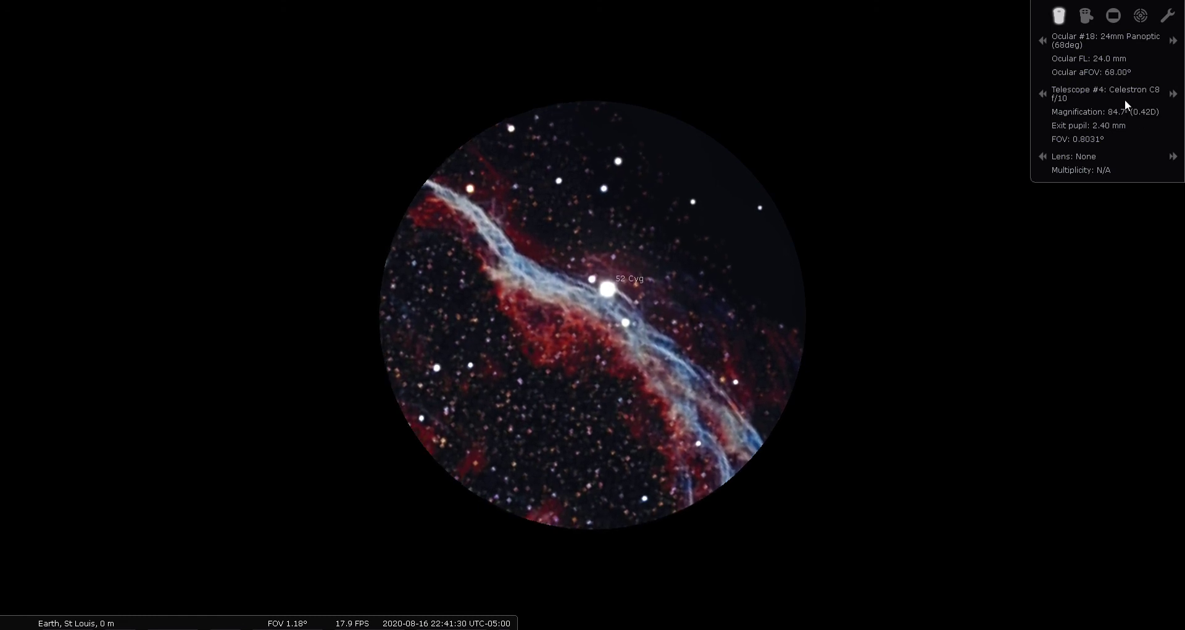
pyautogui.click(1061, 18)
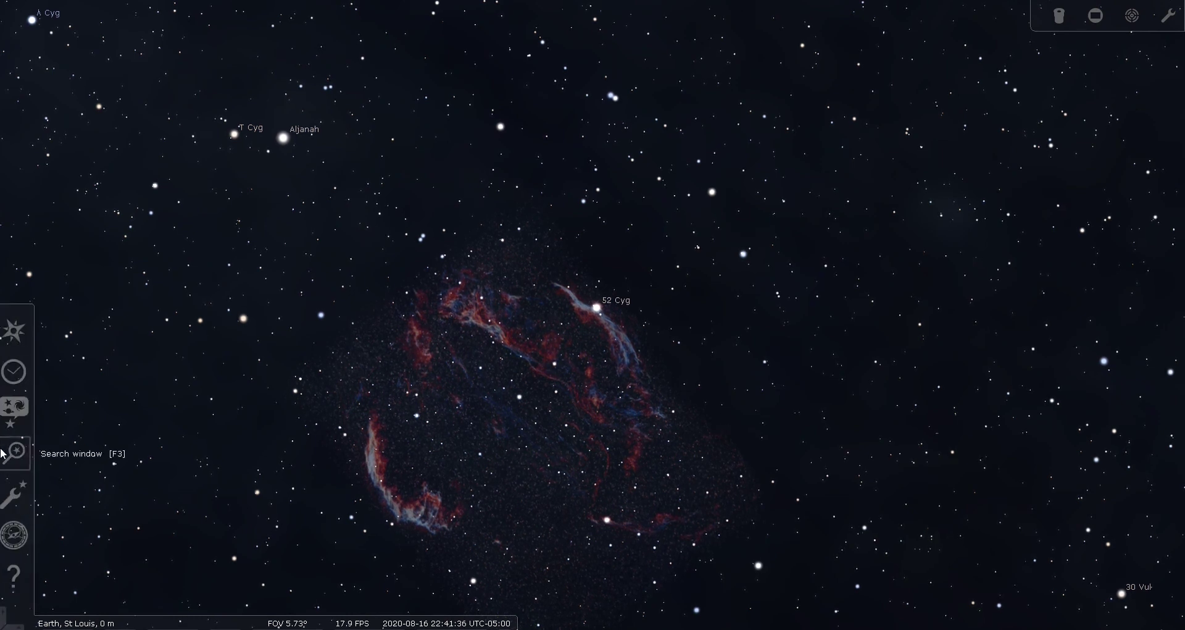
# Search for NGC 6992 and centre the Telrad circles on the East Veil Nebula at an 8° field of view.
pyautogui.click(13, 455)
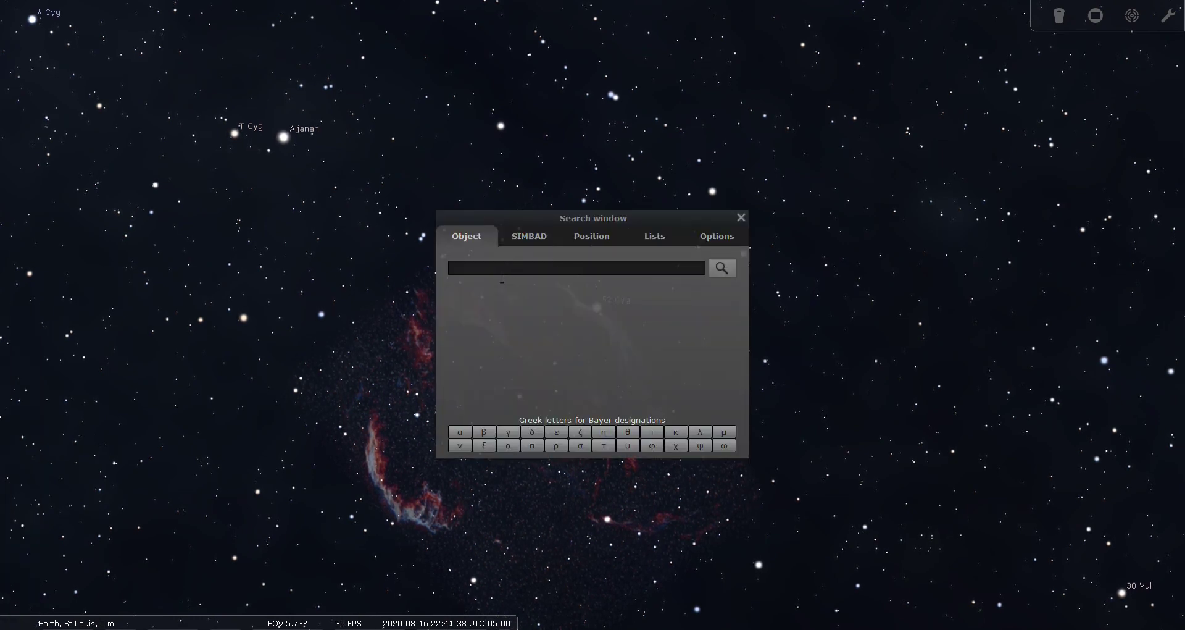
pyautogui.write('ngc6992')
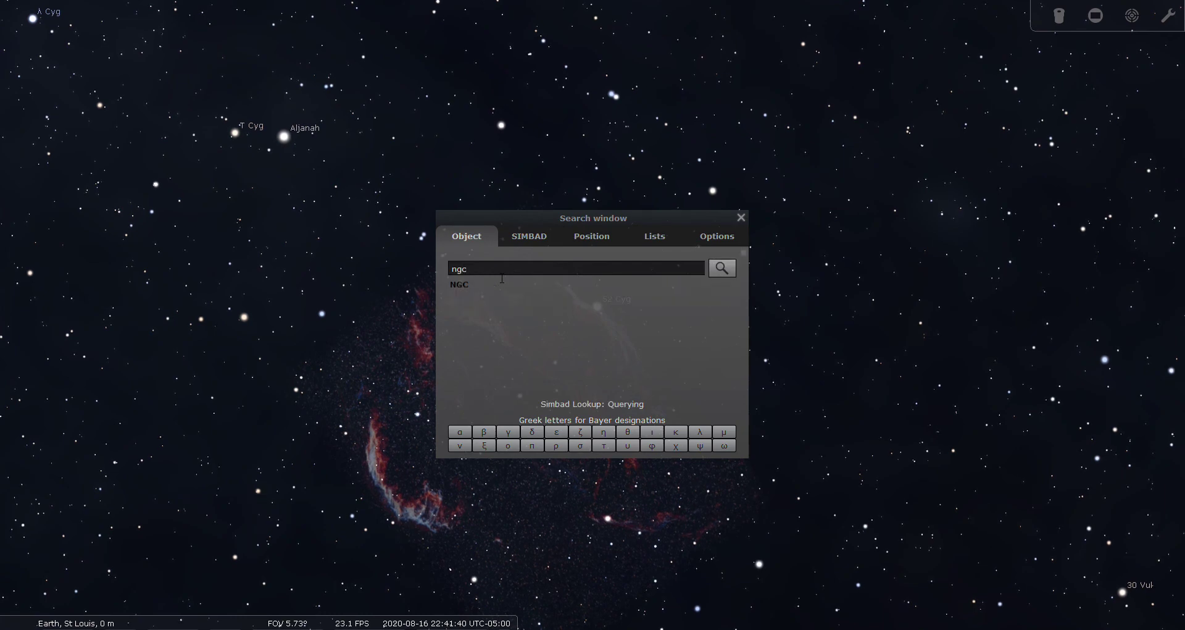
pyautogui.click(721, 268)
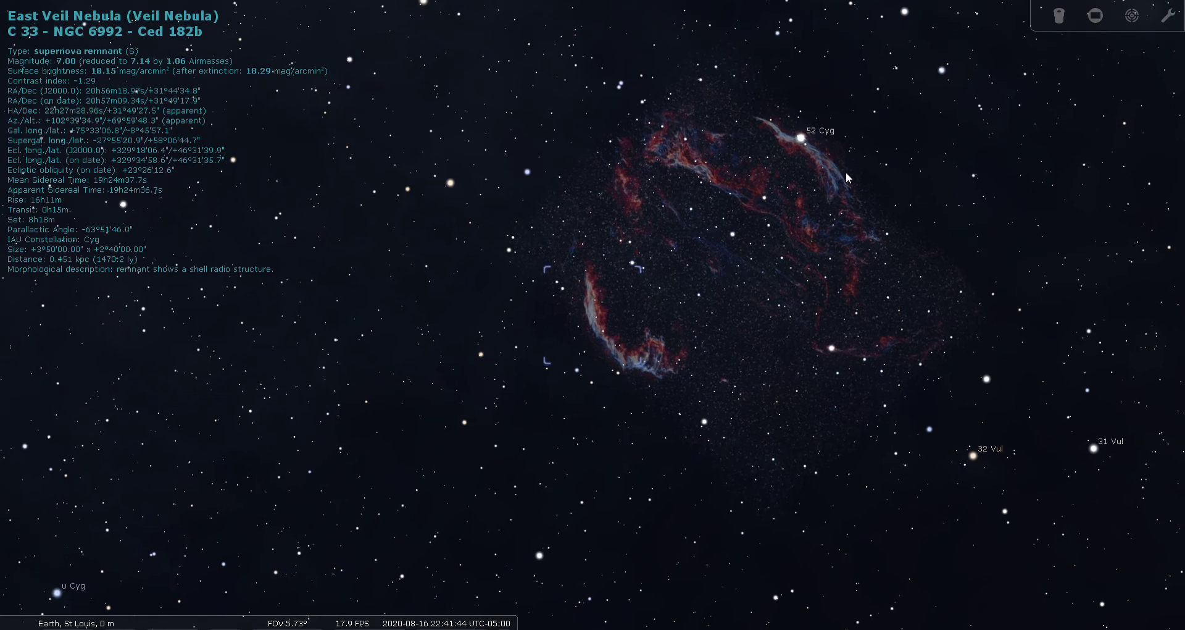
pyautogui.click(1132, 19)
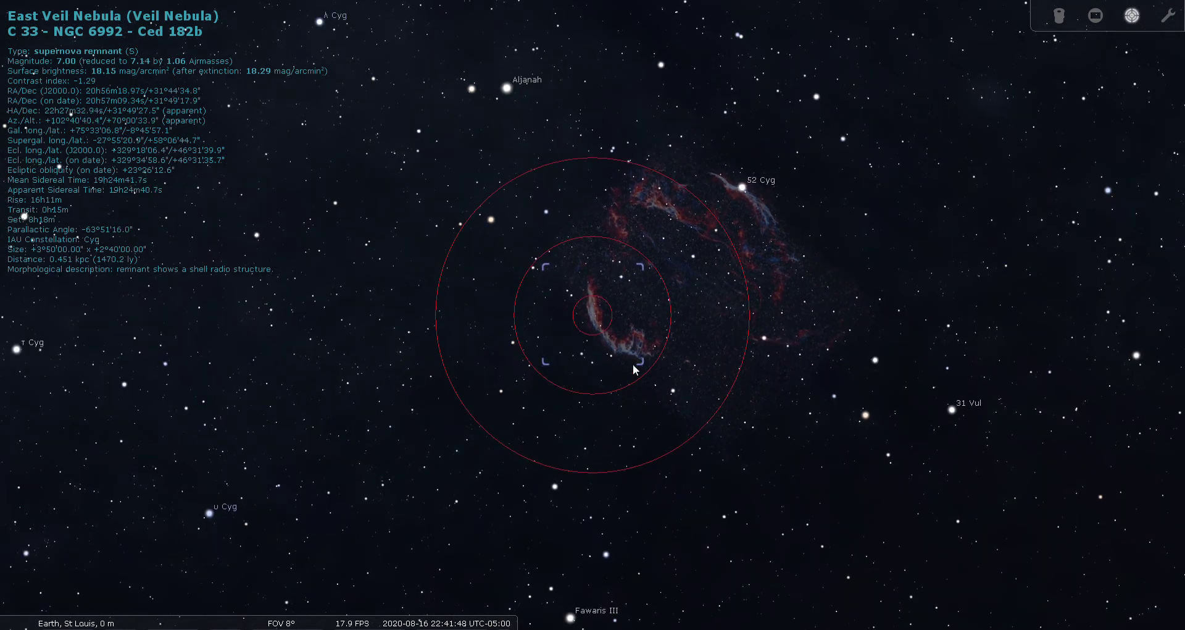
# Inspect the East Veil Nebula up close and through the 24mm Panoptic eyepiece, and close the eyepiece view.
pyautogui.scroll(2, 605, 326)
pyautogui.scroll(2, 605, 326)
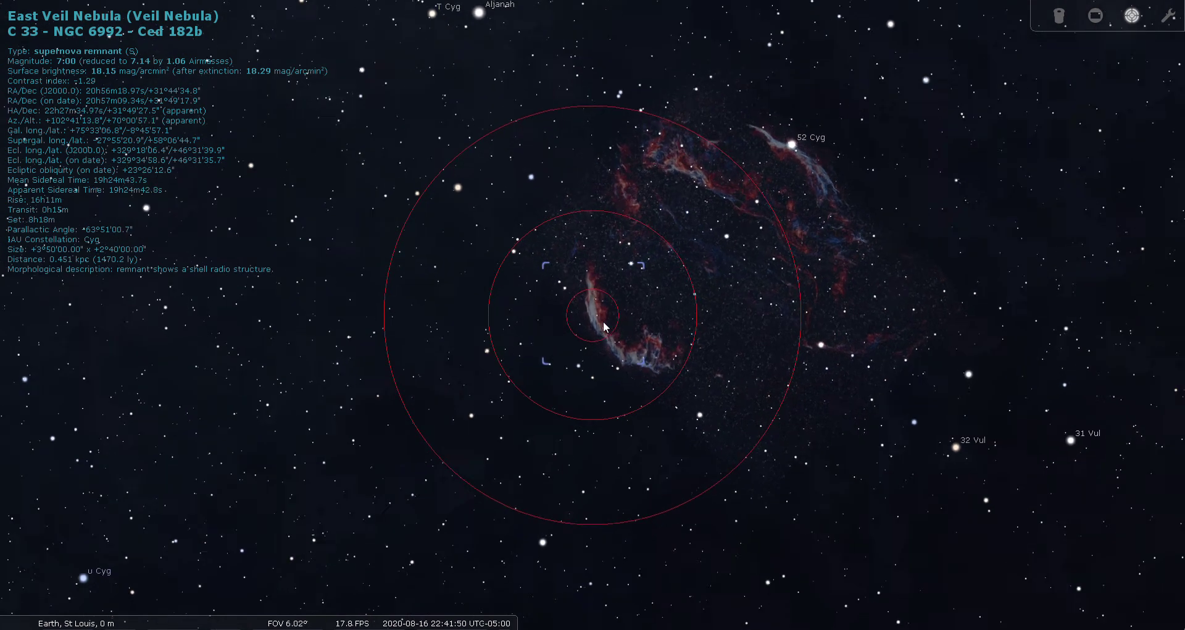
pyautogui.scroll(1, 605, 327)
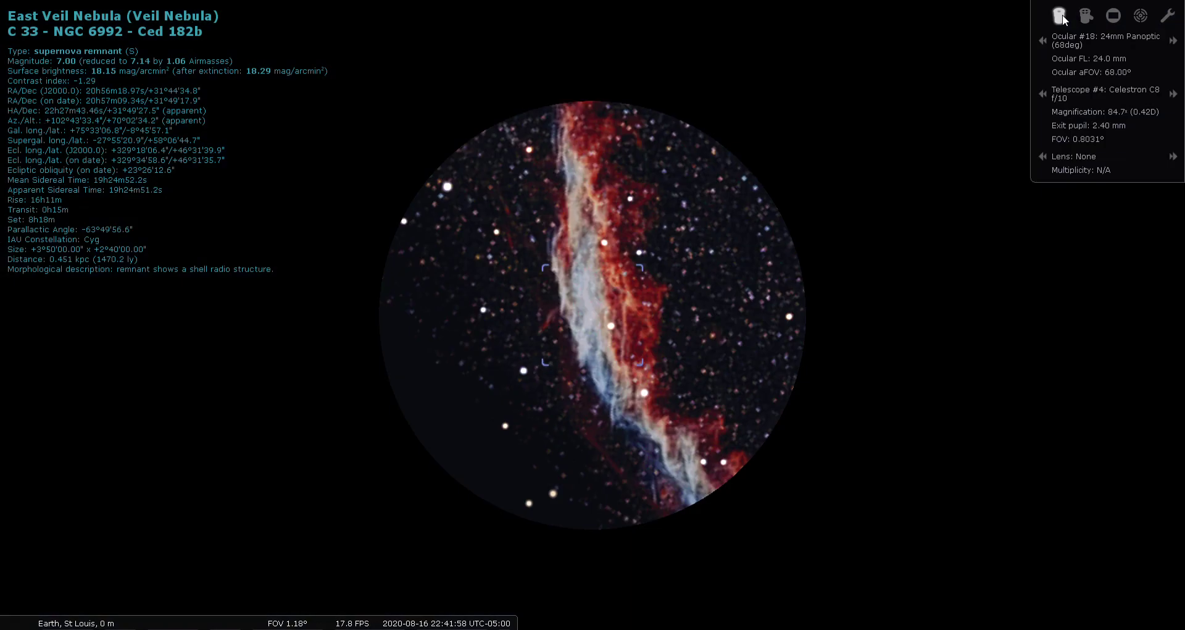
pyautogui.click(1060, 16)
# Turn the Telrad circles back on and centre them between the two arcs of the Veil Nebula at about a 6.77° field of view.
pyautogui.click(1142, 21)
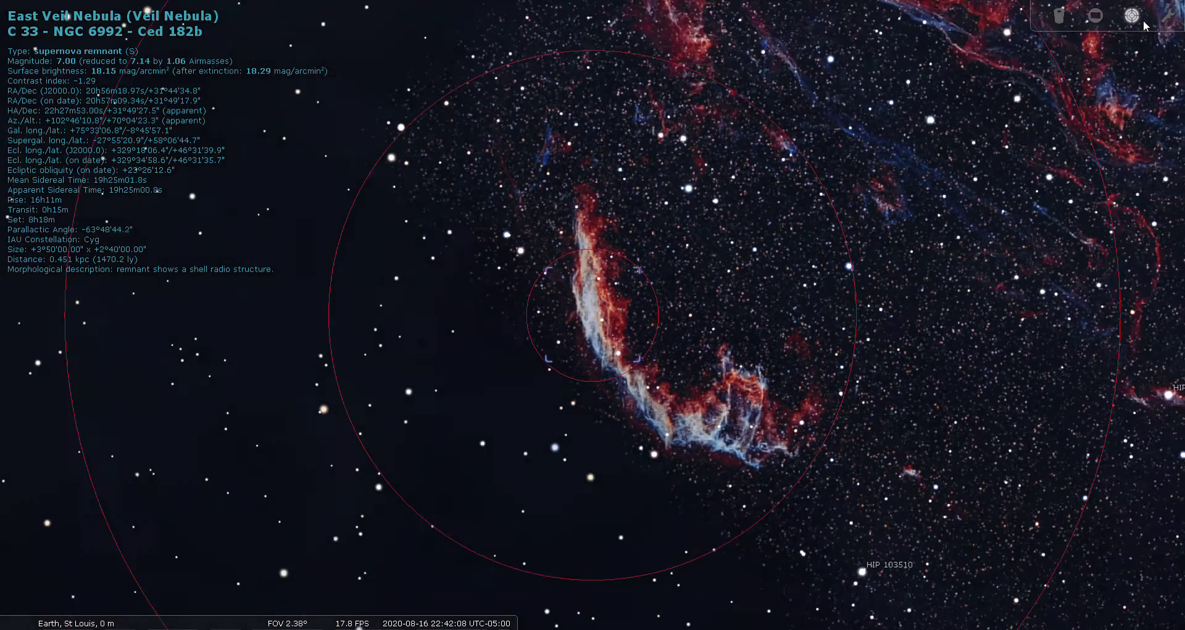
pyautogui.moveTo(674, 352); pyautogui.dragTo(581, 395)
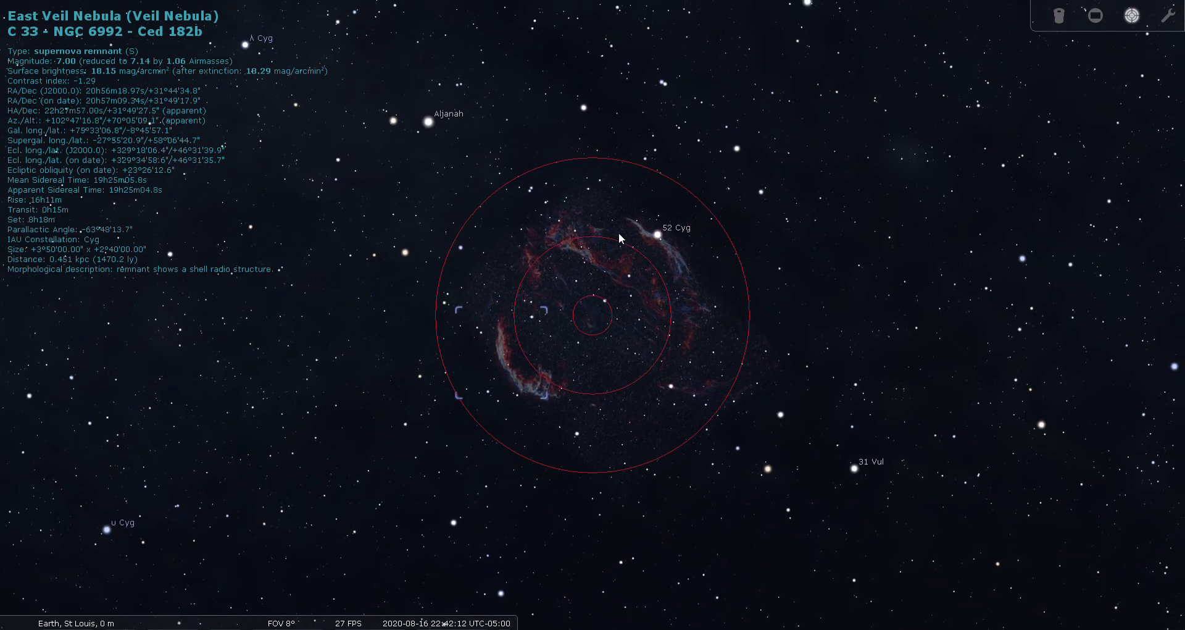
pyautogui.scroll(1, 656, 336)
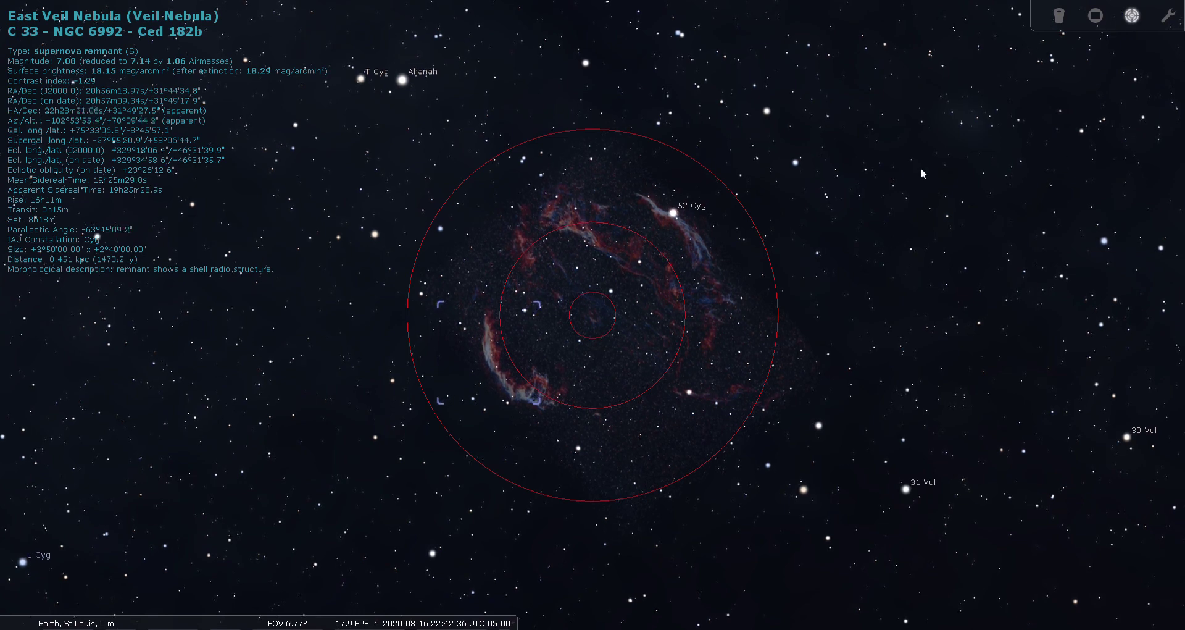
# Search for NGC 7000 and view the North America Nebula centred in the Telrad circles at an 8° field of view.
pyautogui.scroll(-3, 920, 168)
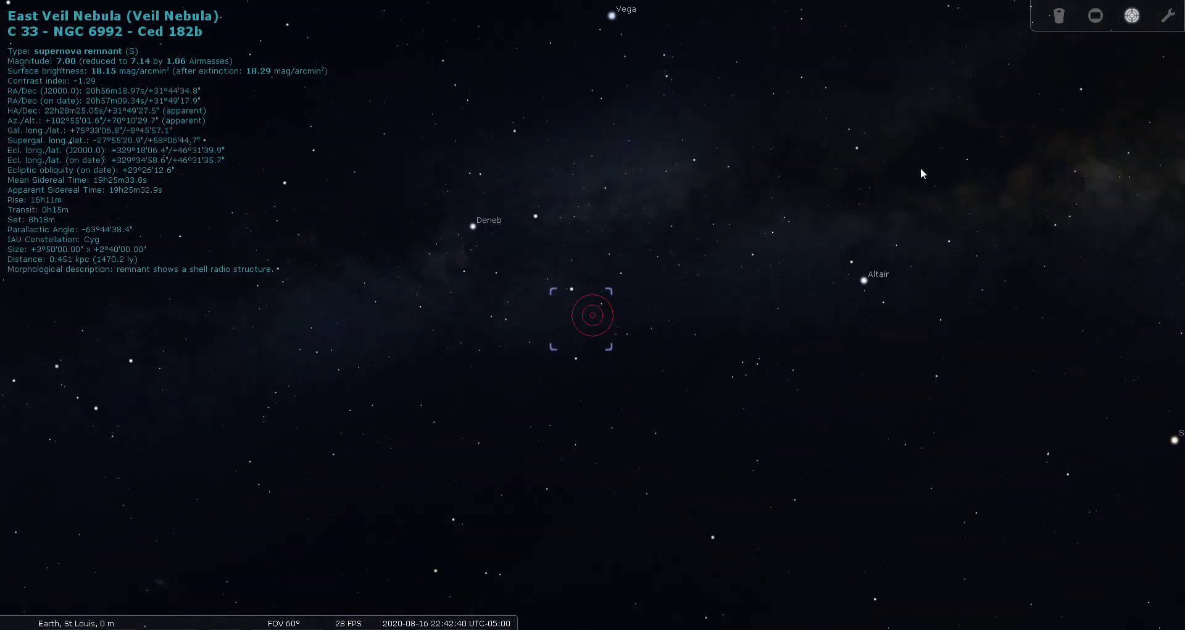
pyautogui.moveTo(21, 370)
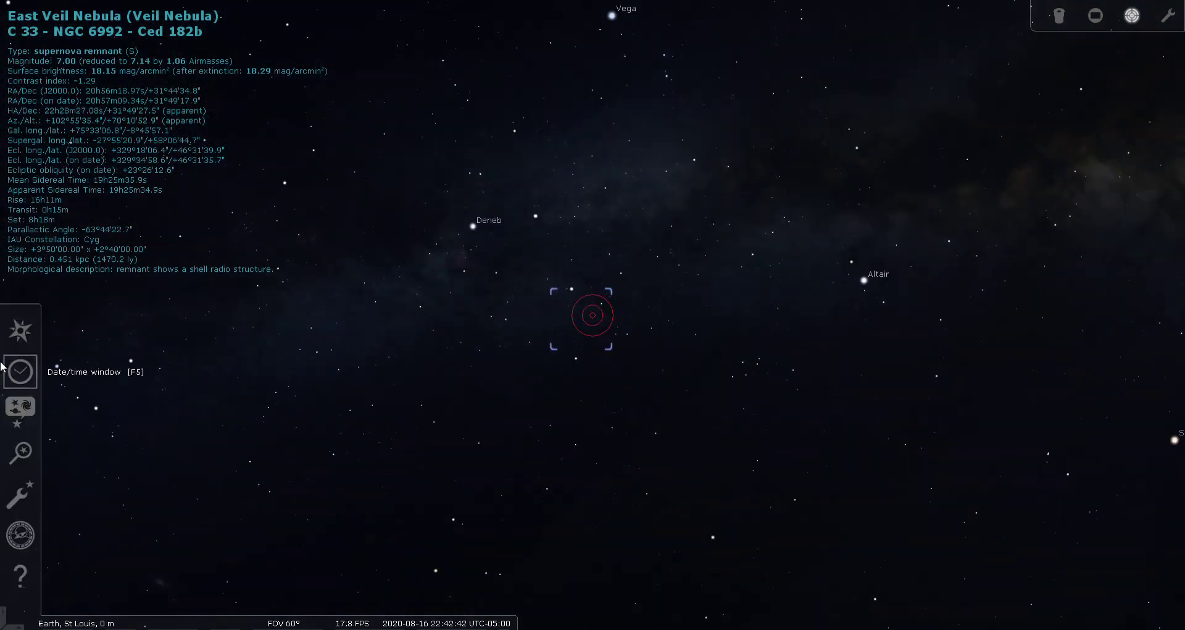
pyautogui.click(24, 452)
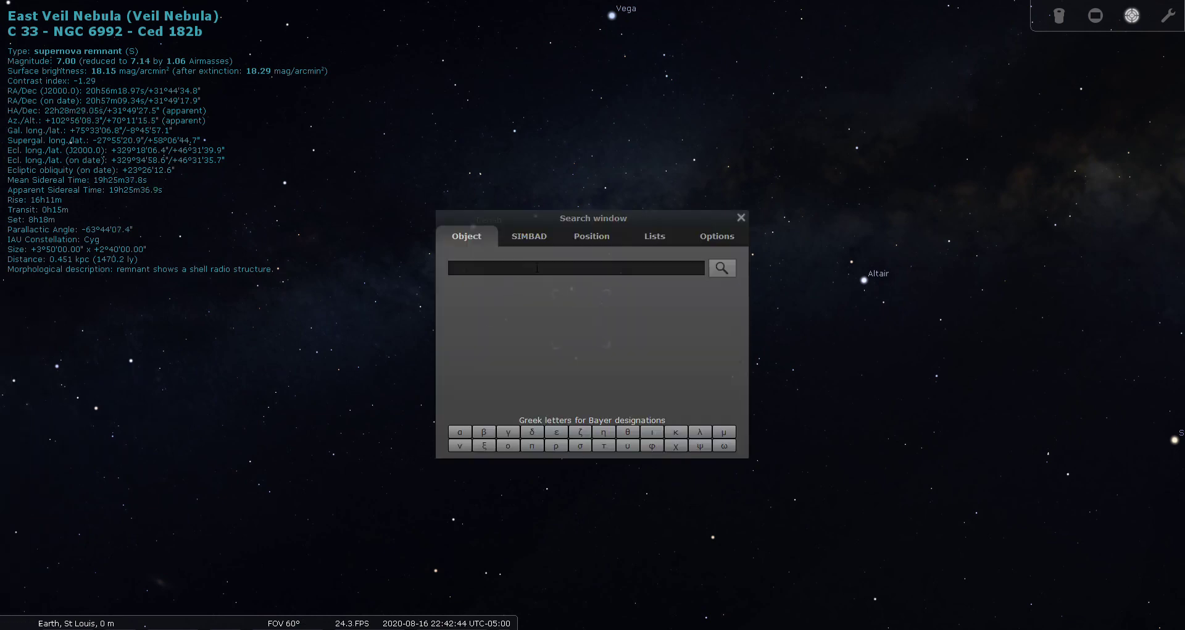
pyautogui.write('ngc')
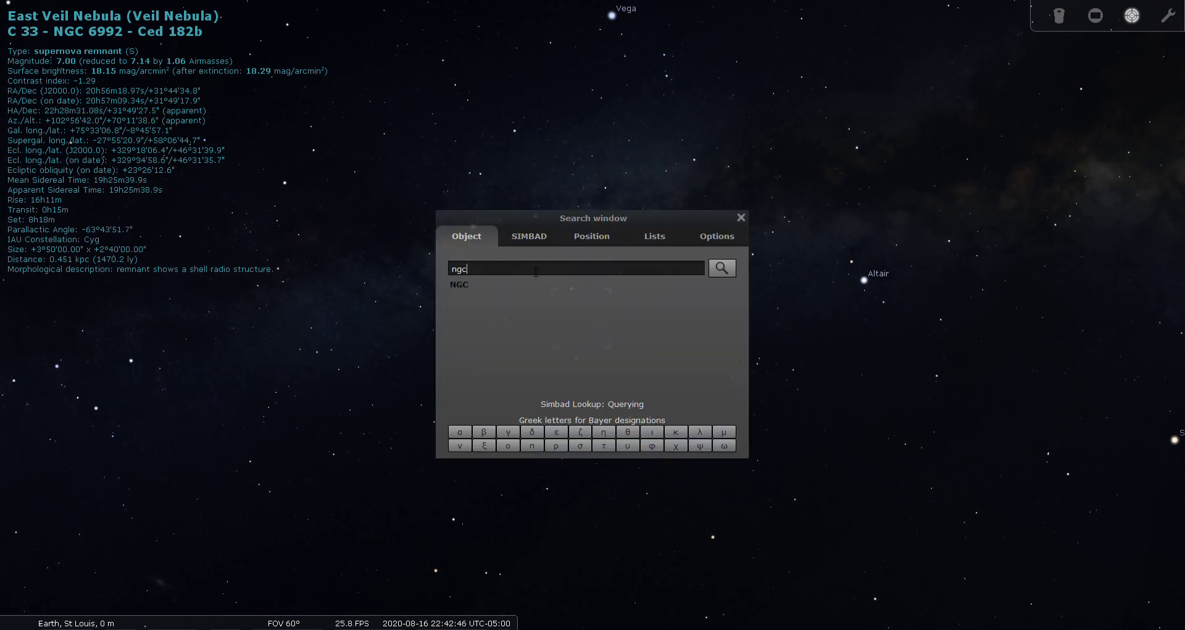
pyautogui.write('7000')
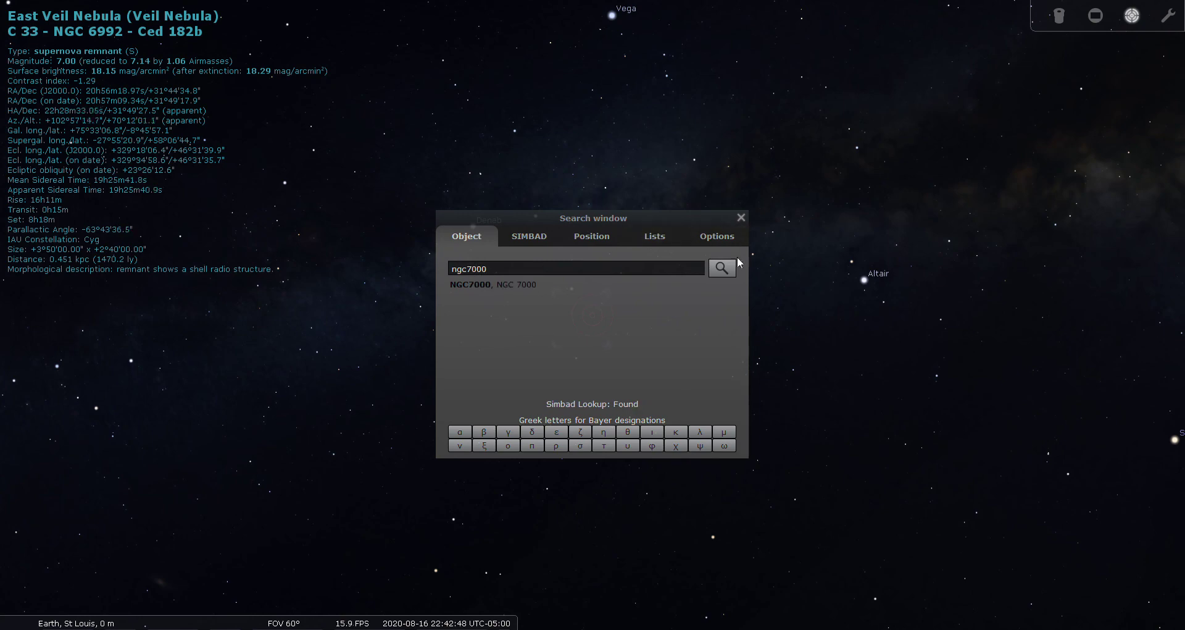
pyautogui.click(723, 267)
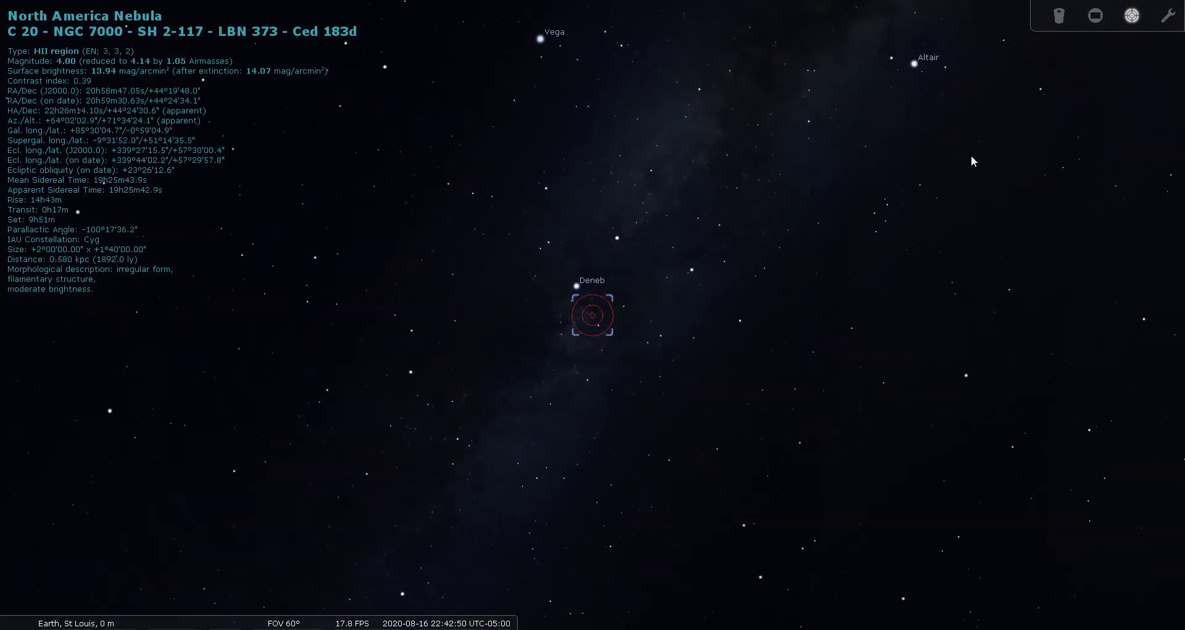
pyautogui.press('/')
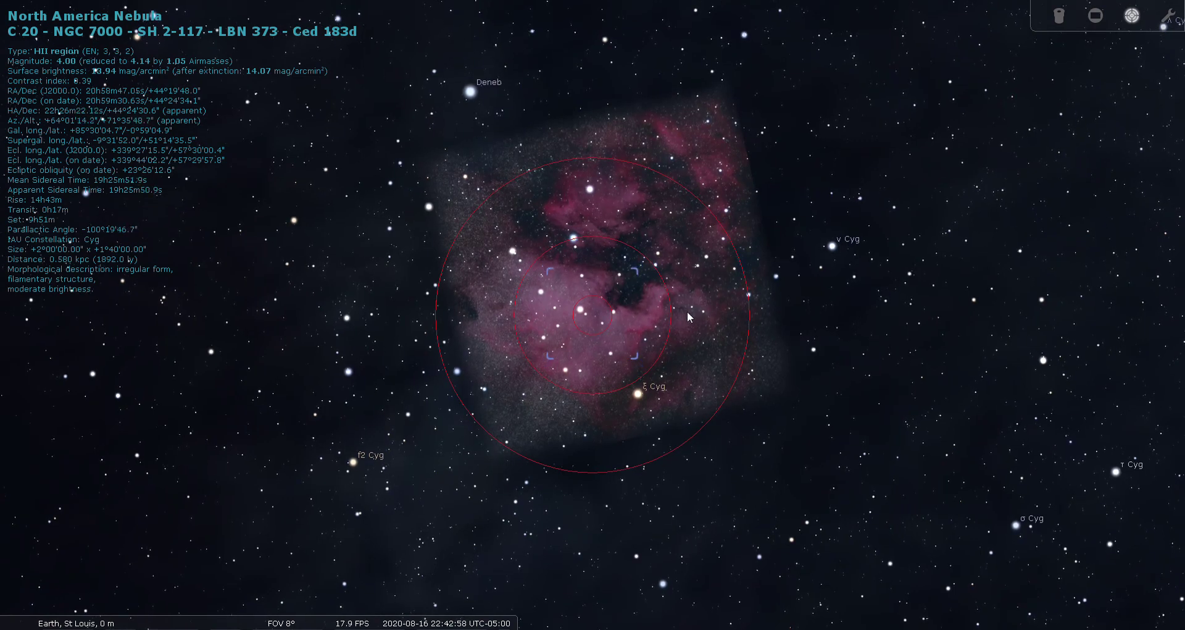
# View the North America Nebula at a 6.77° field of view with the Telrad circles centred near the nebula's dark gulf.
pyautogui.scroll(2, 686, 317)
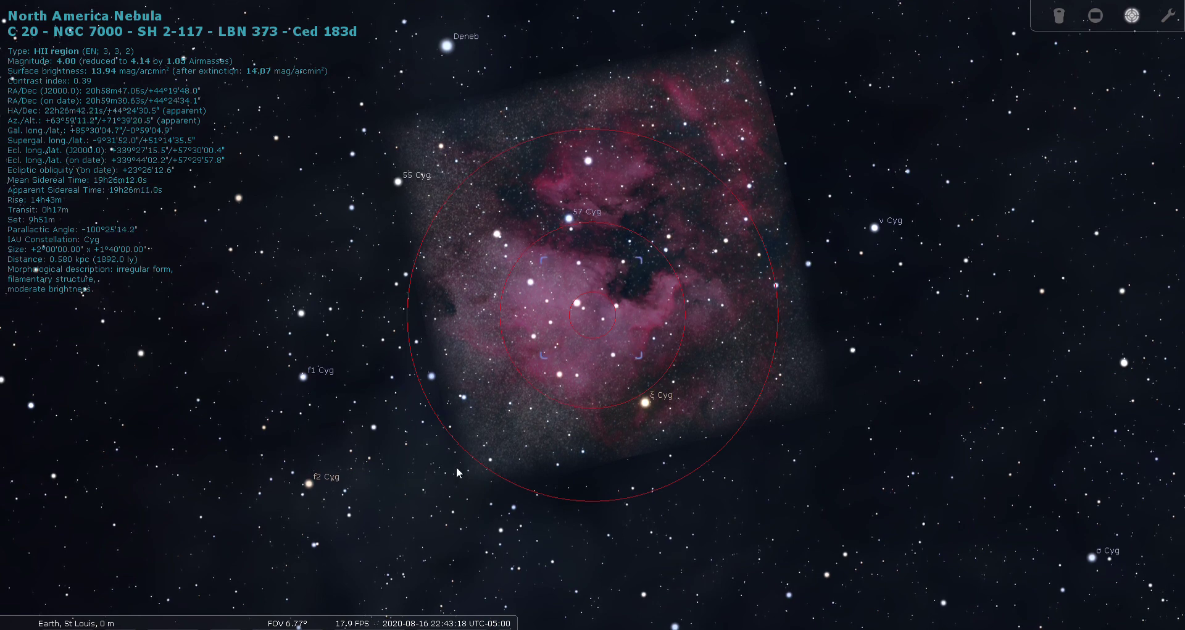
pyautogui.moveTo(693, 325); pyautogui.dragTo(660, 387)
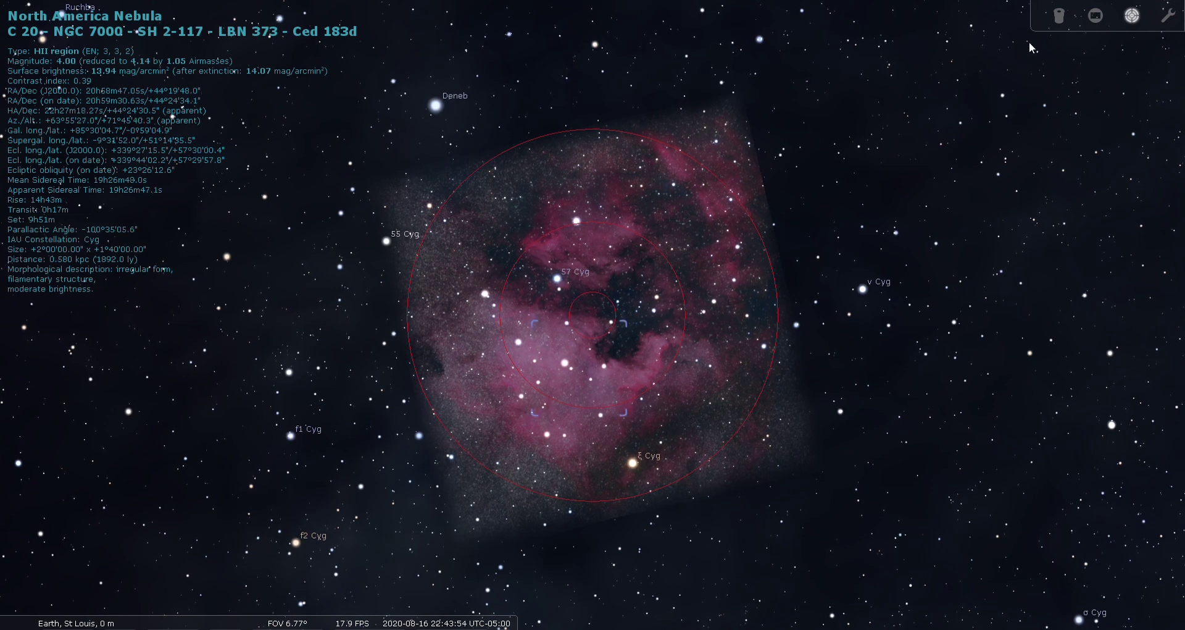
# Return to the 60° field of view around Deneb, with the Telrad circles turned off and the nebula deselected.
pyautogui.press('\\')
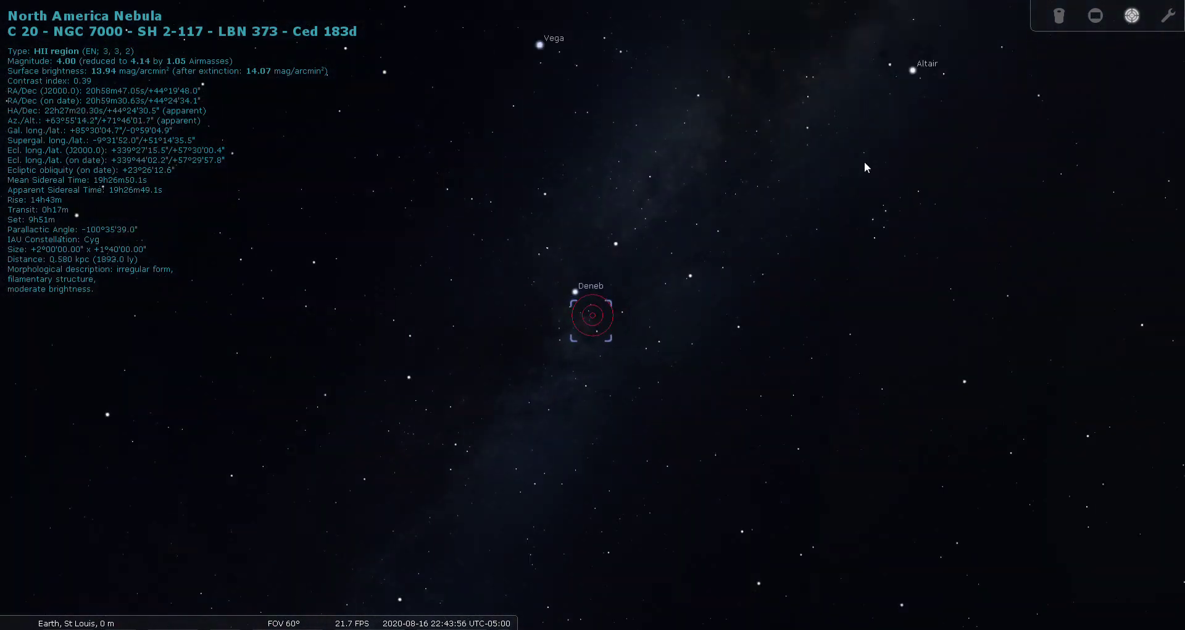
pyautogui.click(1132, 17)
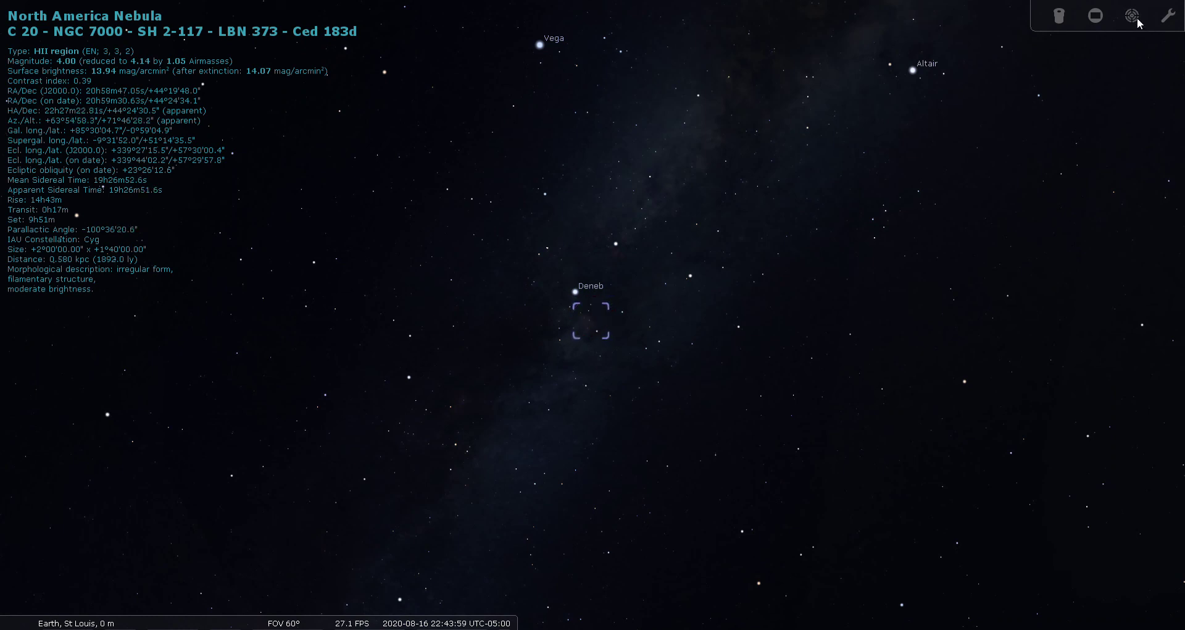
pyautogui.rightClick(440, 343)
pyautogui.moveTo(519, 334); pyautogui.dragTo(493, 377)
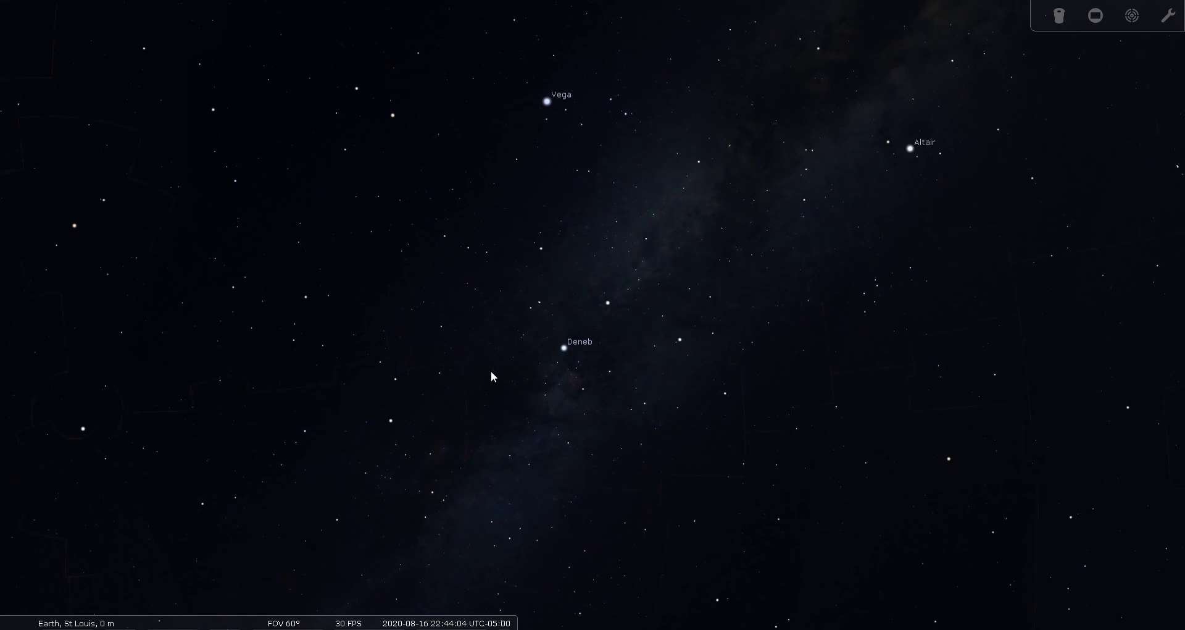
# Show the constellation boundaries and constellation names around Cygnus.
pyautogui.press('b')
pyautogui.press('v')
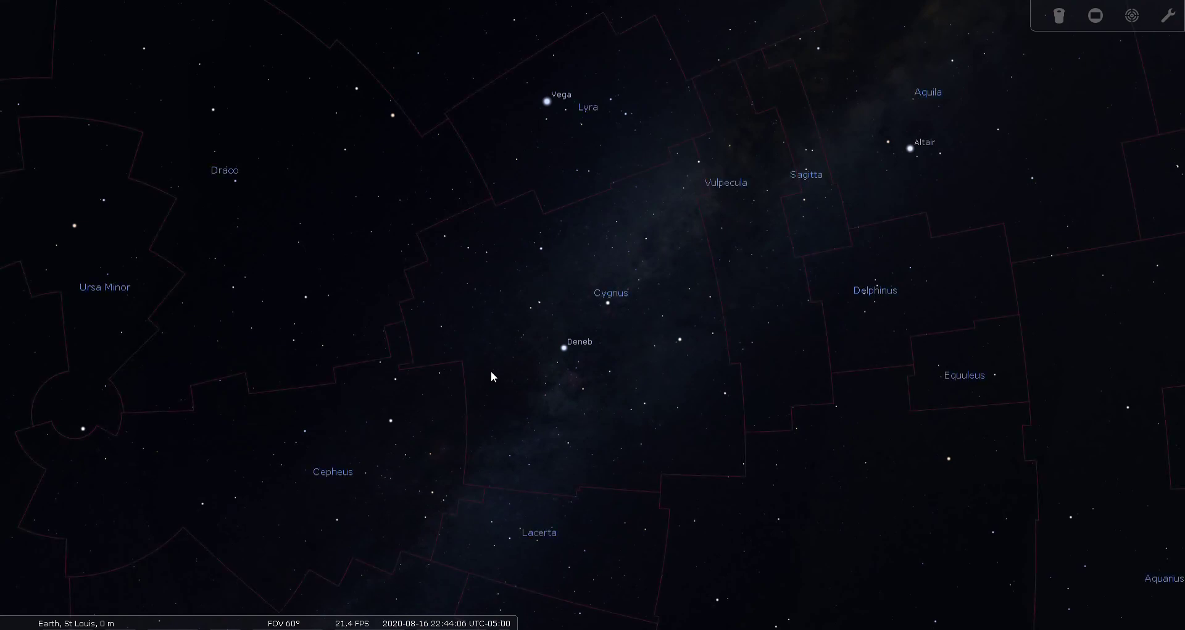